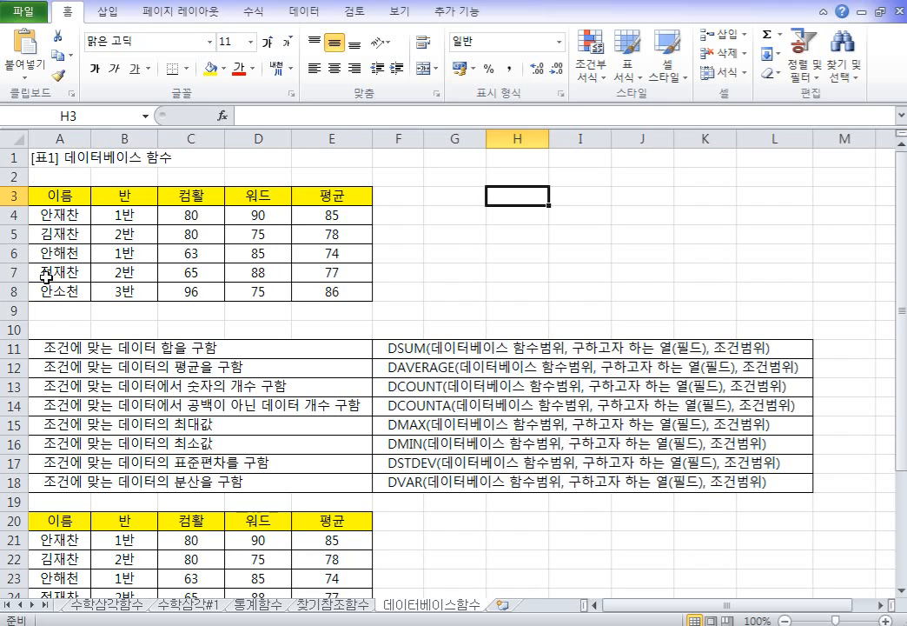
Examine the first table's full range A3:E8, the entries under 이름, and the header cells from 이름 to 평균
{"action": "left_click_drag", "start_coordinate": [63, 196], "coordinate": [348, 296]}
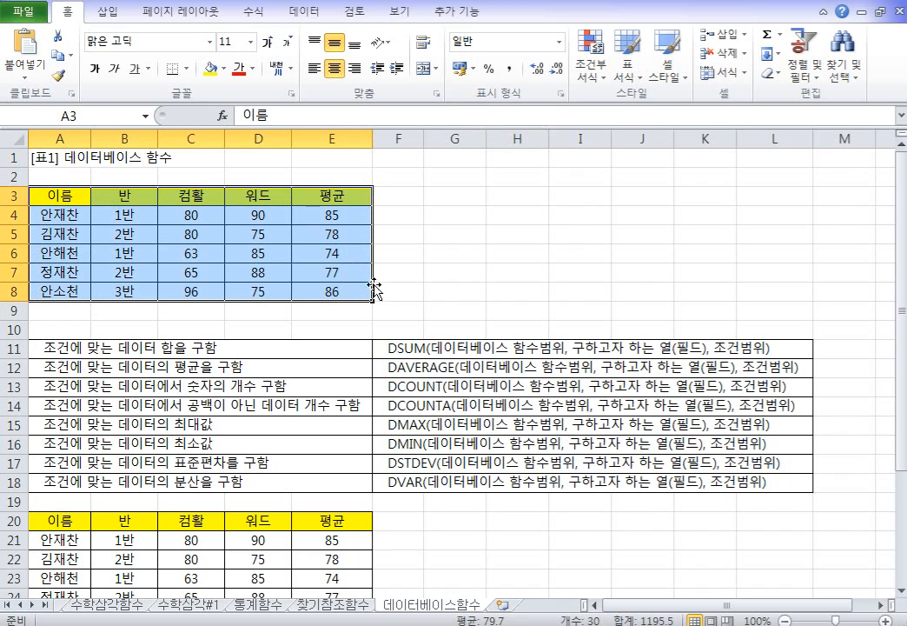
{"action": "left_click", "coordinate": [62, 196]}
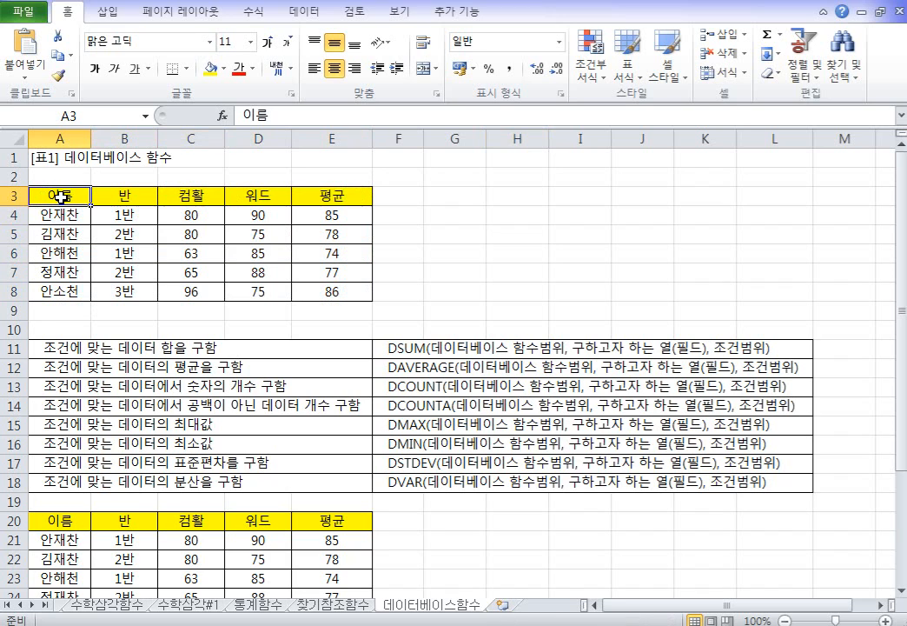
{"action": "left_click", "coordinate": [63, 216]}
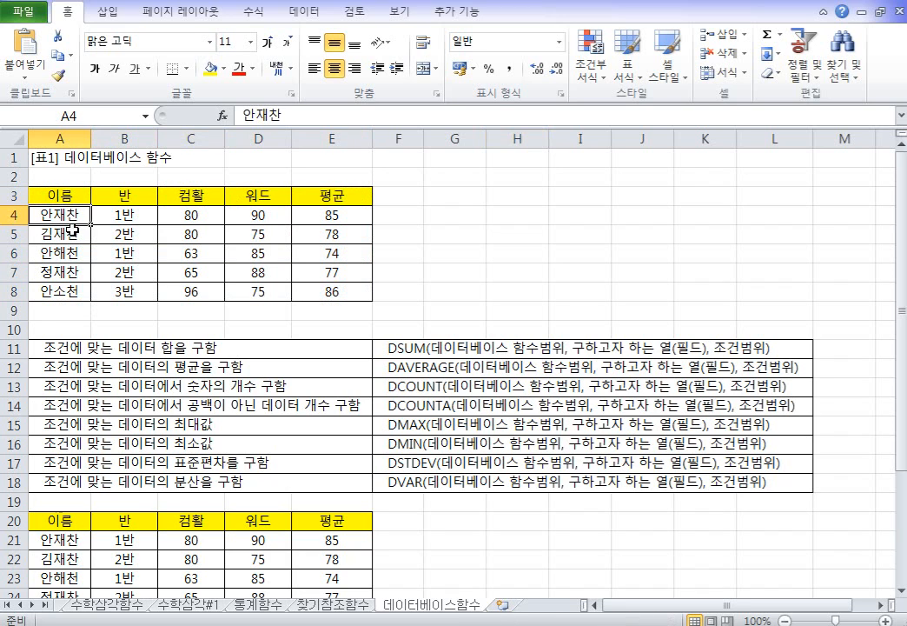
{"action": "left_click", "coordinate": [64, 235]}
{"action": "left_click", "coordinate": [66, 253]}
{"action": "left_click", "coordinate": [74, 268]}
{"action": "left_click", "coordinate": [71, 197]}
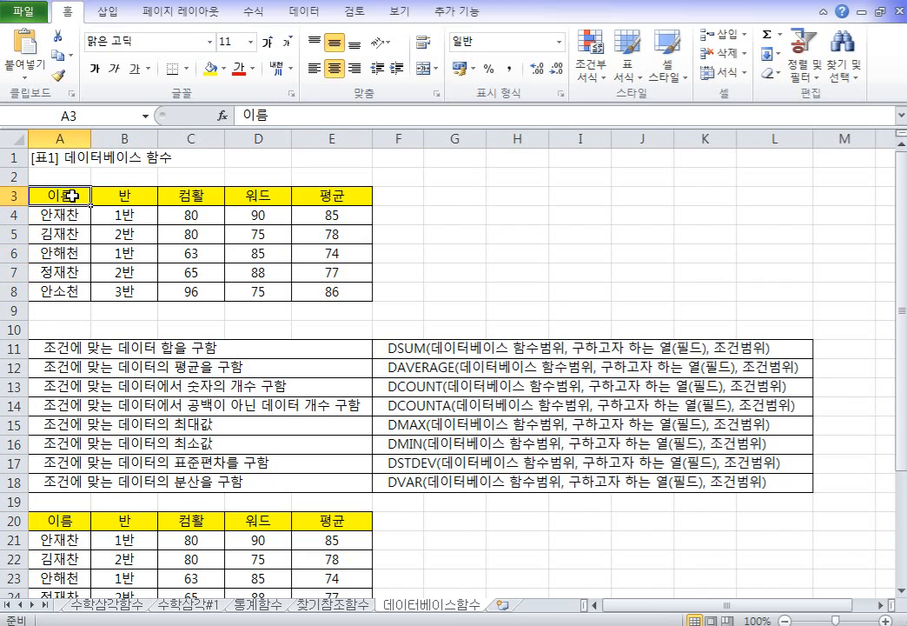
{"action": "left_click", "coordinate": [128, 196]}
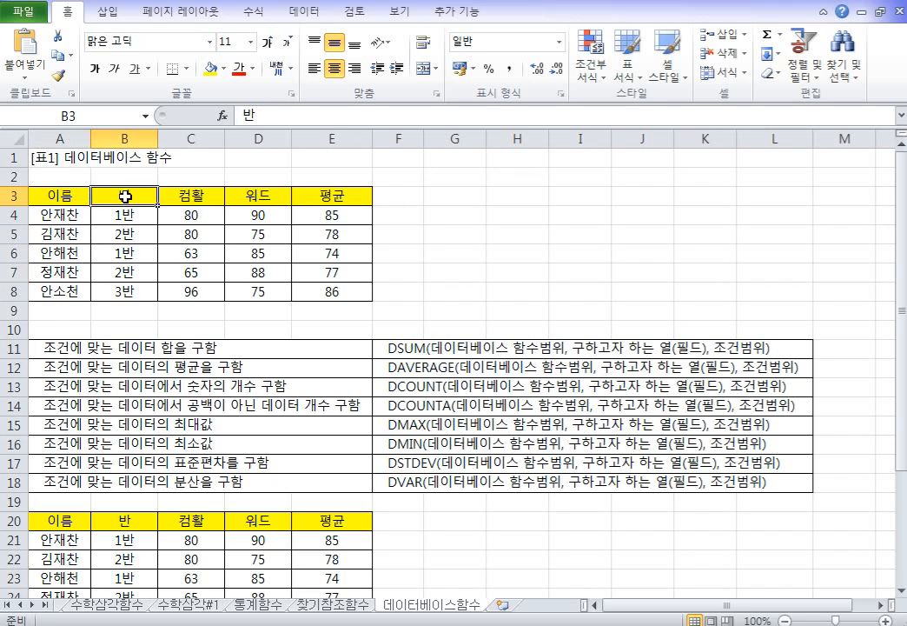
{"action": "left_click", "coordinate": [217, 196]}
{"action": "left_click", "coordinate": [300, 196]}
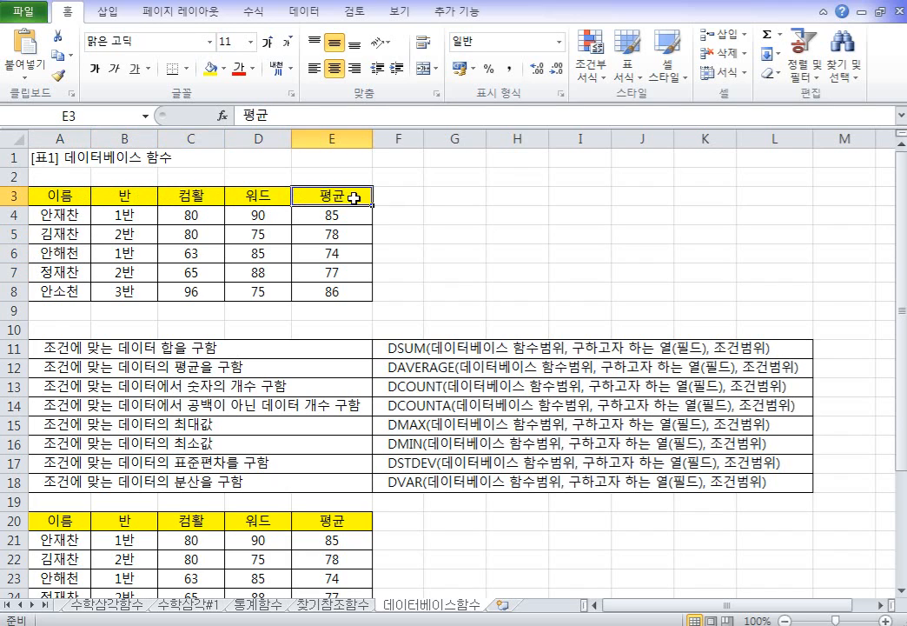
{"action": "left_click_drag", "start_coordinate": [334, 196], "coordinate": [120, 196]}
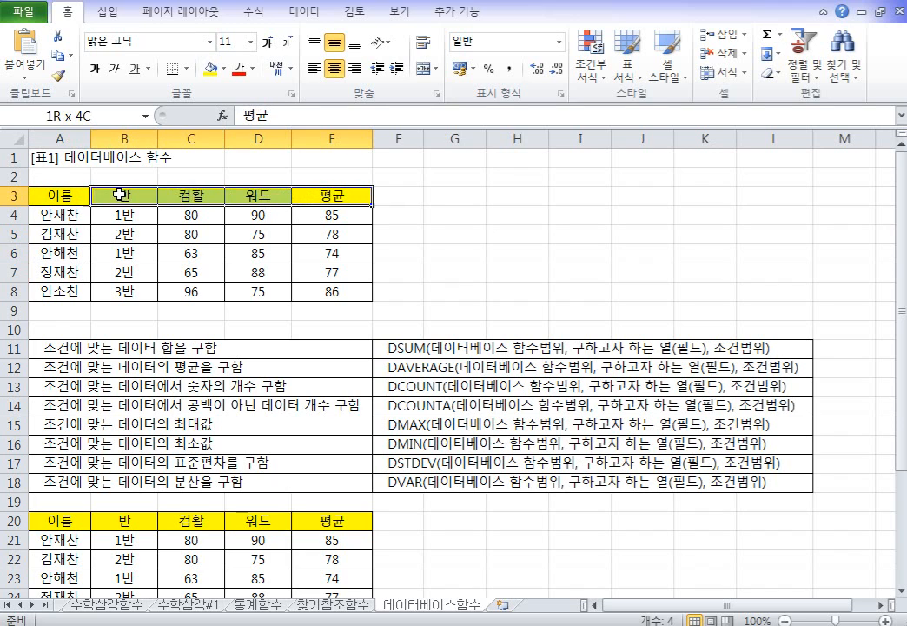
Enter the label 항목(열/필드) in F3, beside the first table's header row
{"action": "left_click", "coordinate": [418, 197]}
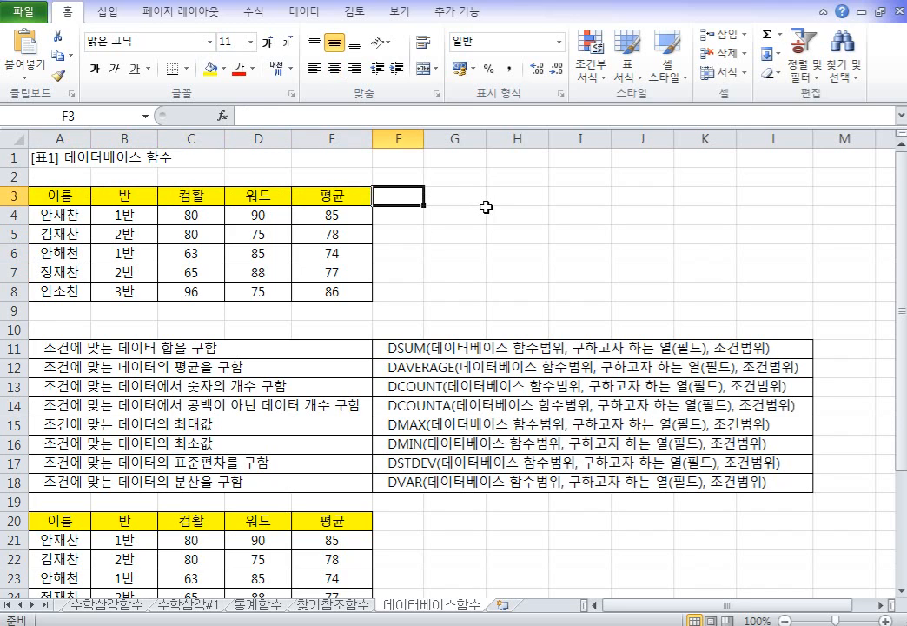
{"action": "type", "text": "항목"}
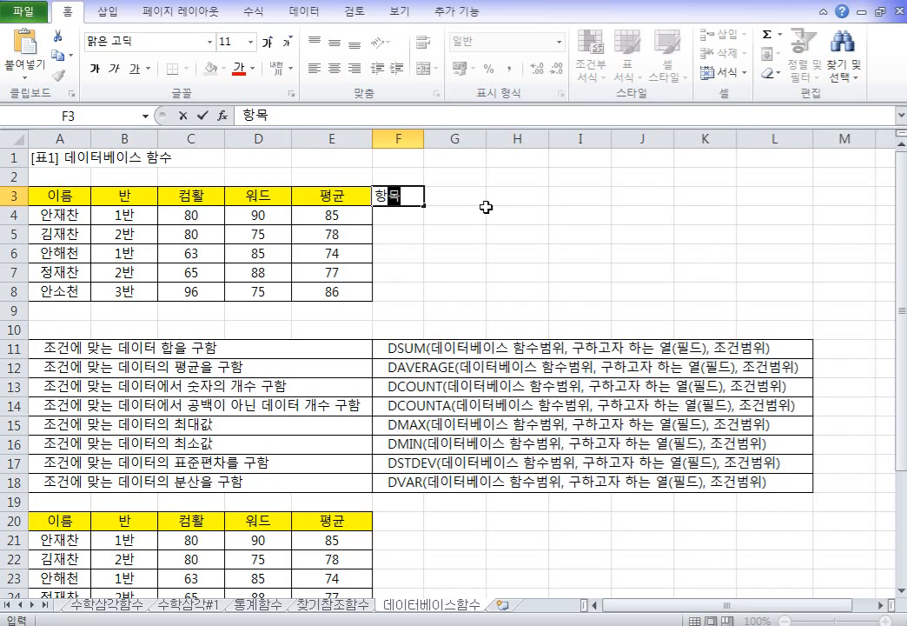
{"action": "type", "text": "(열"}
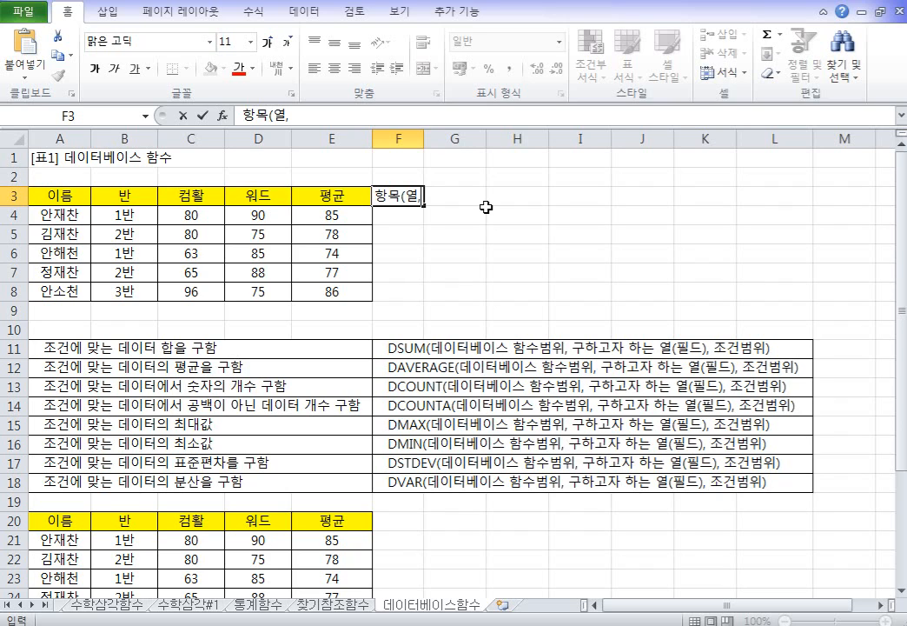
{"action": "type", "text": "/필드)"}
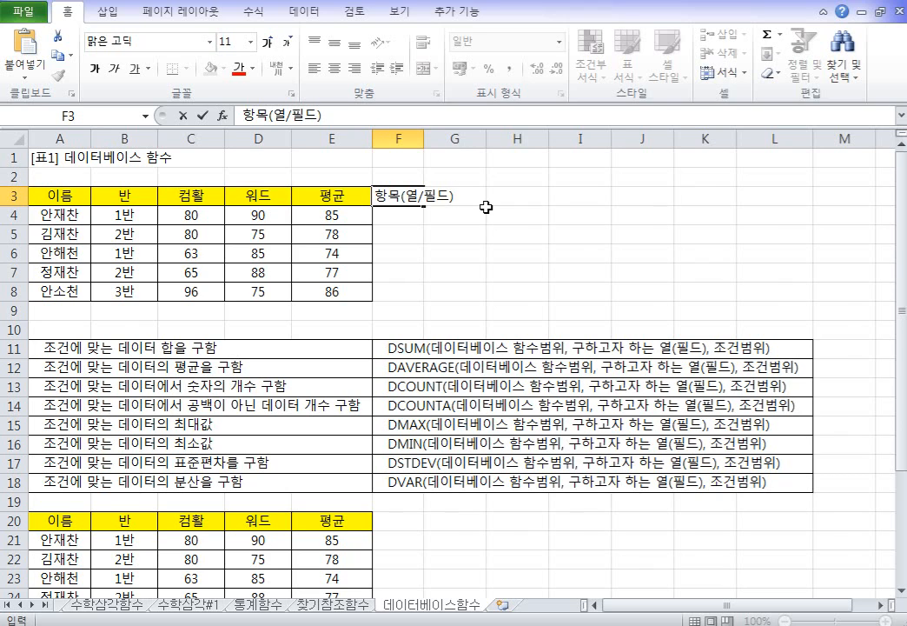
{"action": "key", "text": "Return"}
{"action": "key", "text": "Up"}
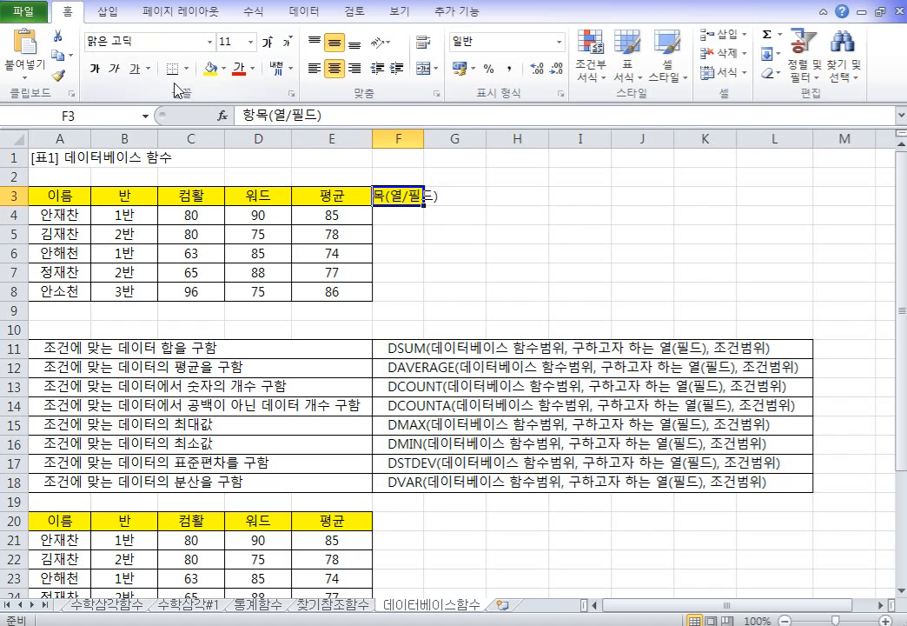
Give the 항목(열/필드) label cell a white fill and align its text left
{"action": "left_click", "coordinate": [223, 70]}
{"action": "left_click", "coordinate": [210, 102]}
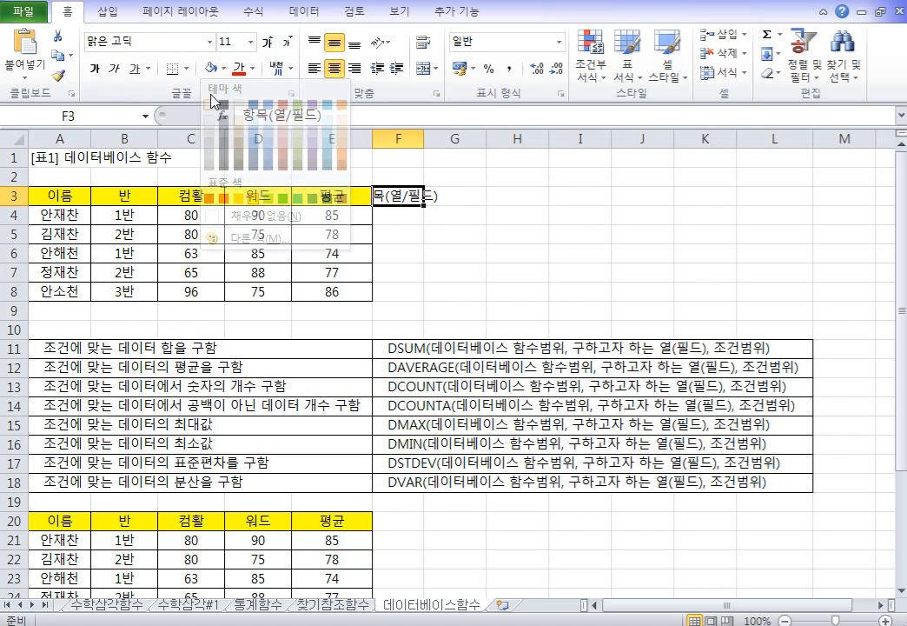
{"action": "left_click", "coordinate": [313, 67]}
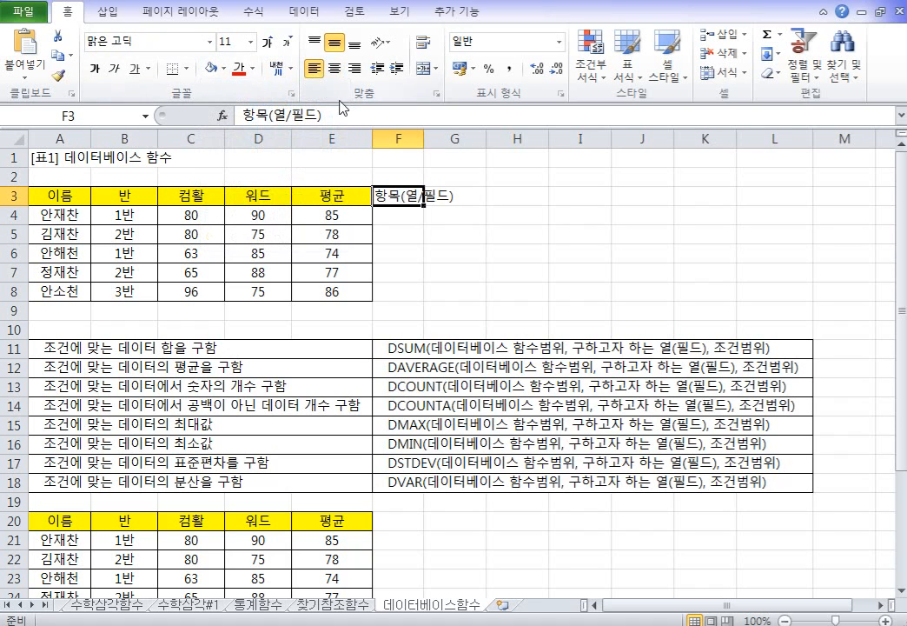
Examine the first table's field headers, the data in the 이름 and 반 columns, and the first record across A4:E4
{"action": "left_click", "coordinate": [60, 195]}
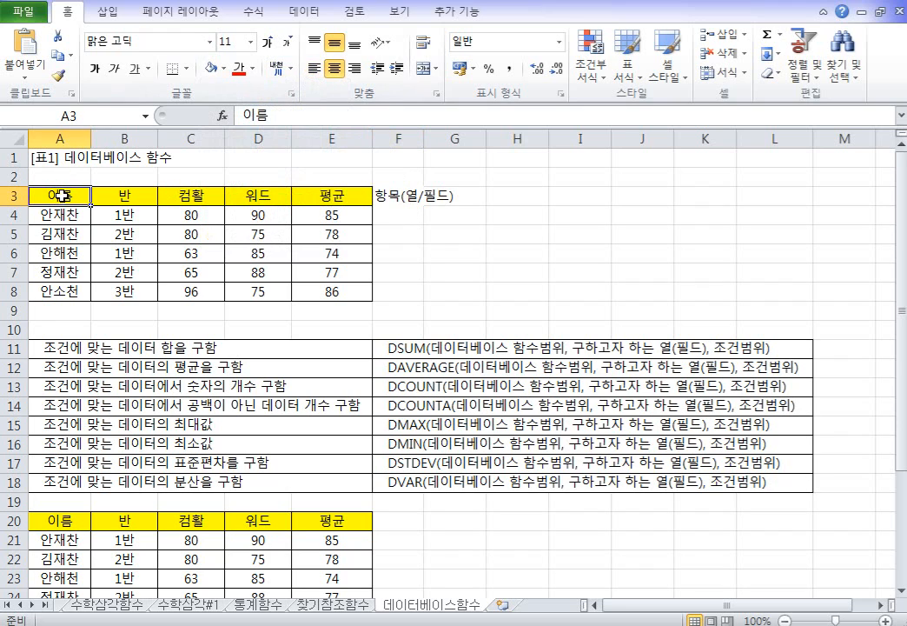
{"action": "left_click", "coordinate": [109, 195]}
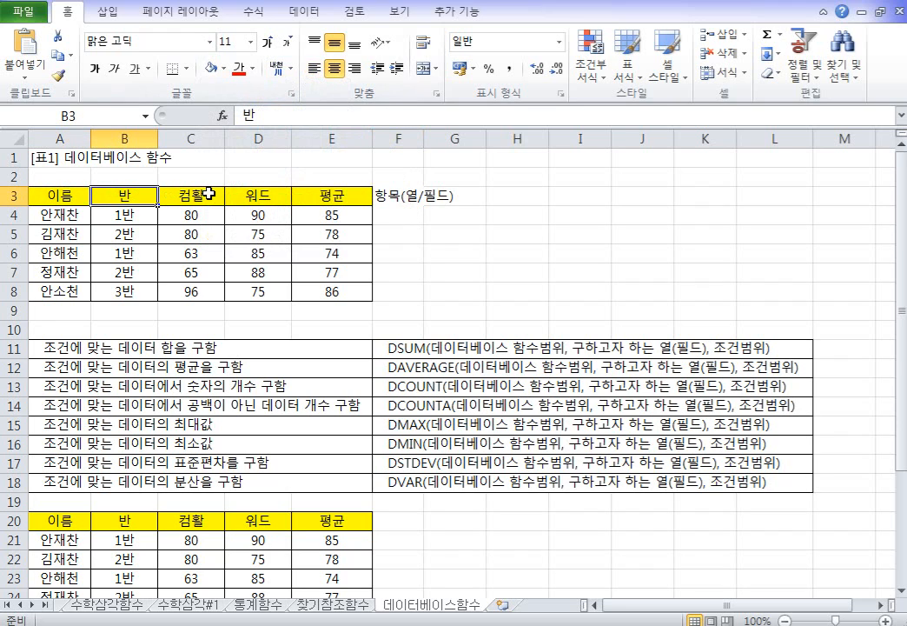
{"action": "left_click", "coordinate": [71, 195]}
{"action": "left_click", "coordinate": [139, 195]}
{"action": "left_click", "coordinate": [201, 194]}
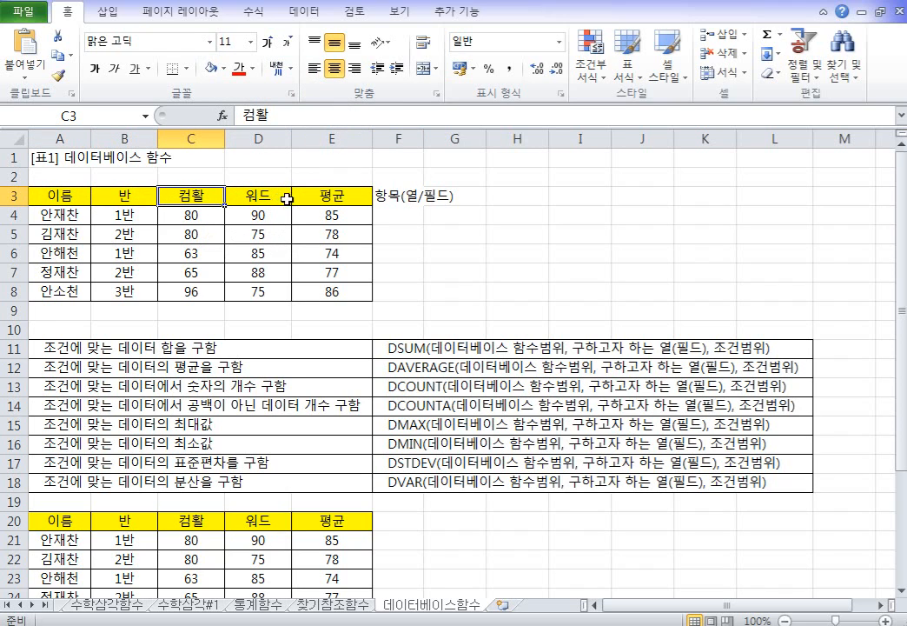
{"action": "left_click", "coordinate": [61, 195]}
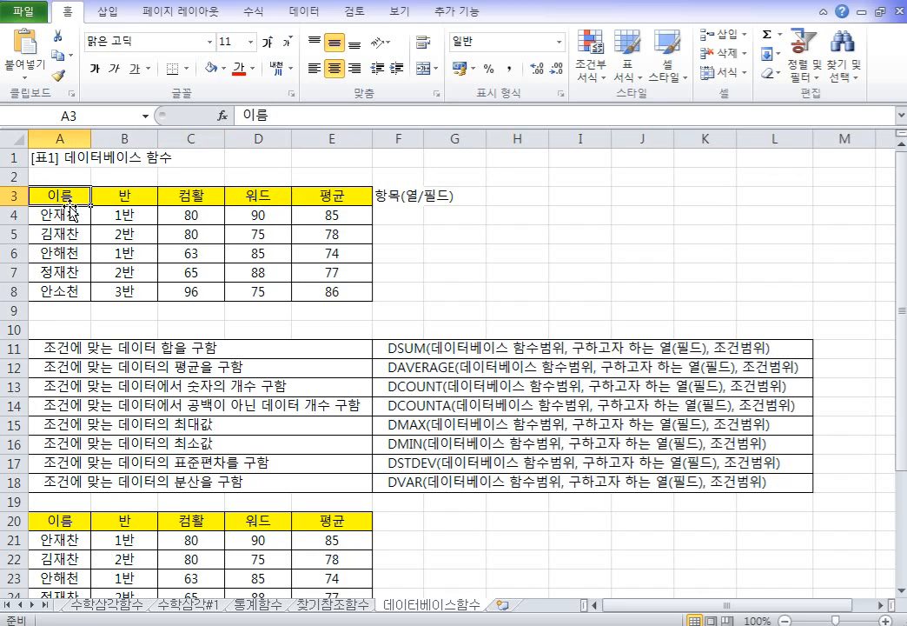
{"action": "left_click_drag", "start_coordinate": [68, 210], "coordinate": [67, 292]}
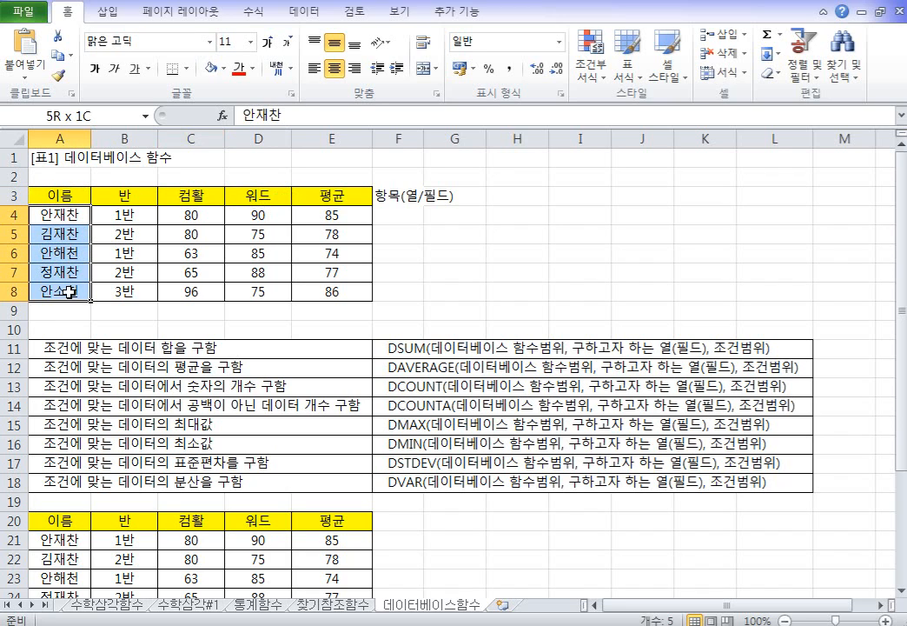
{"action": "left_click", "coordinate": [127, 193]}
{"action": "left_click_drag", "start_coordinate": [127, 215], "coordinate": [131, 293]}
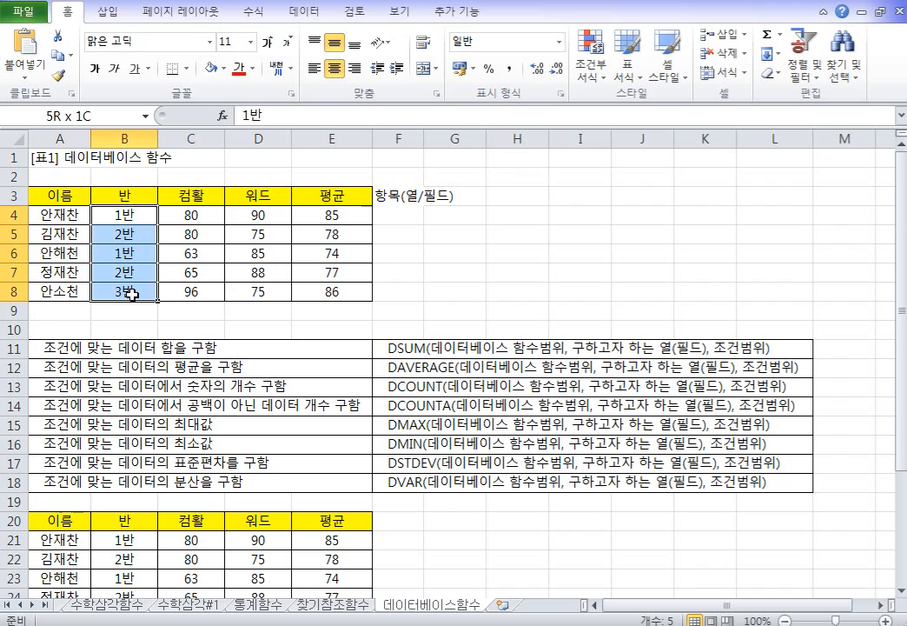
{"action": "left_click", "coordinate": [65, 214]}
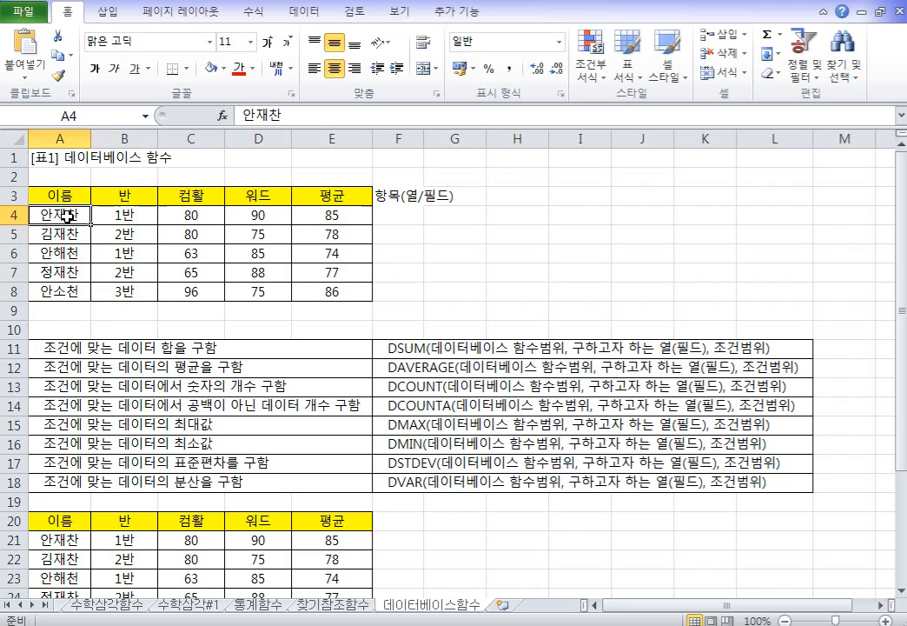
{"action": "left_click", "coordinate": [125, 217]}
{"action": "left_click", "coordinate": [193, 214]}
{"action": "left_click", "coordinate": [258, 212]}
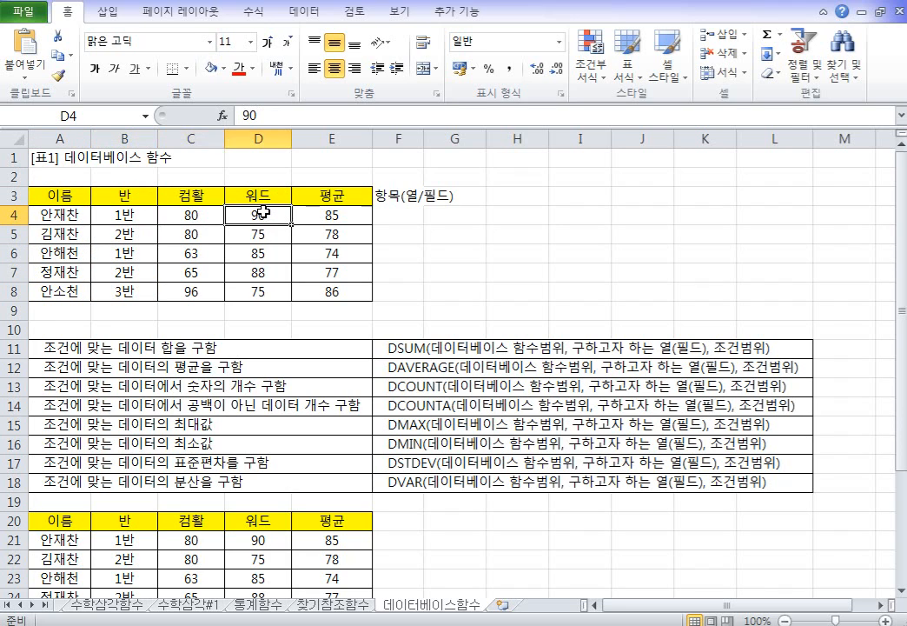
{"action": "left_click", "coordinate": [313, 211]}
{"action": "left_click_drag", "start_coordinate": [313, 211], "coordinate": [67, 210]}
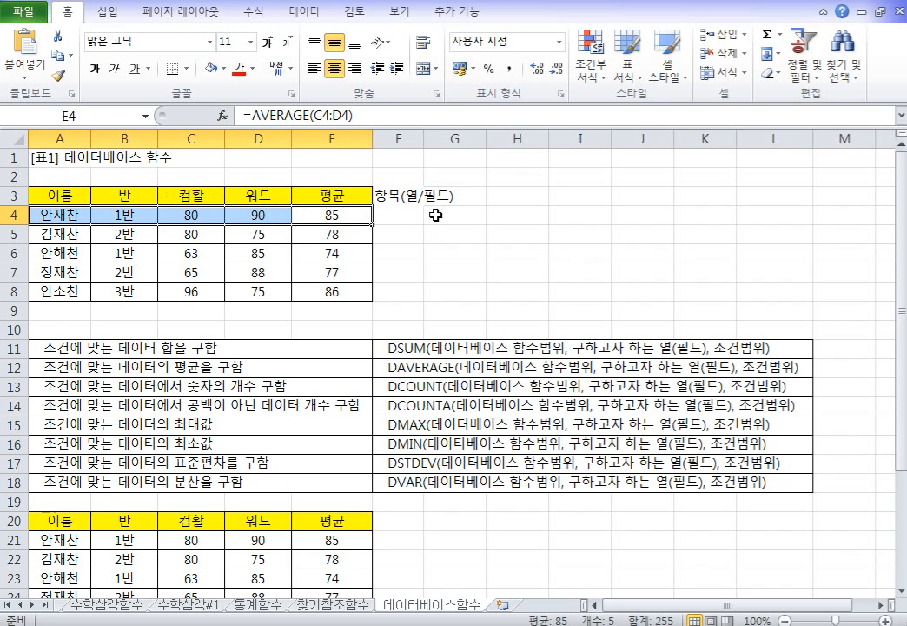
Enter the label <-레코드(행) in F4, beside the table's first record
{"action": "key", "text": "Right"}
{"action": "type", "text": "<"}
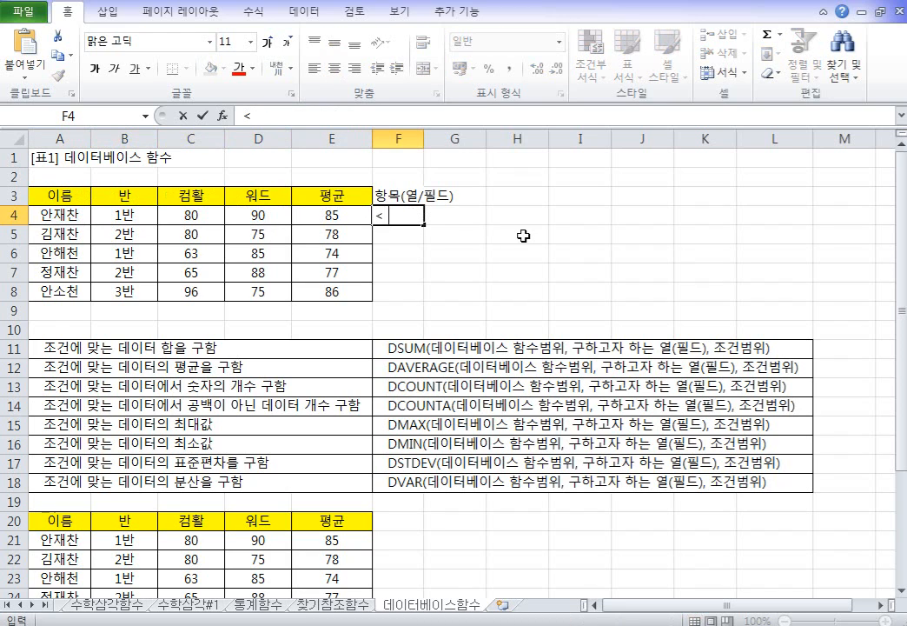
{"action": "type", "text": "-레코드(행"}
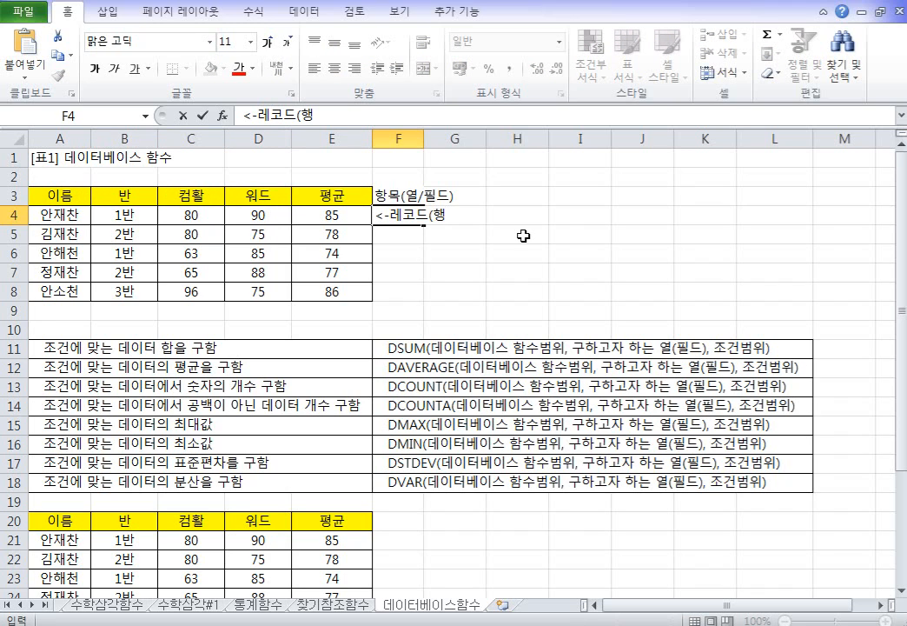
{"action": "type", "text": ")"}
{"action": "key", "text": "Return"}
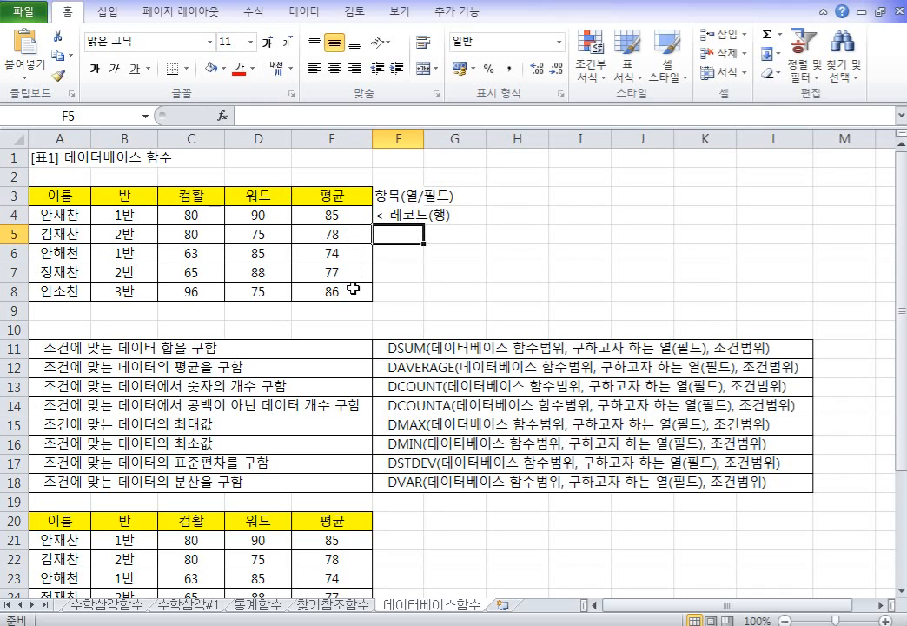
Enter the note 테이블/표라고 함 in G8, beside the table's last row
{"action": "left_click", "coordinate": [455, 294]}
{"action": "type", "text": "테이블"}
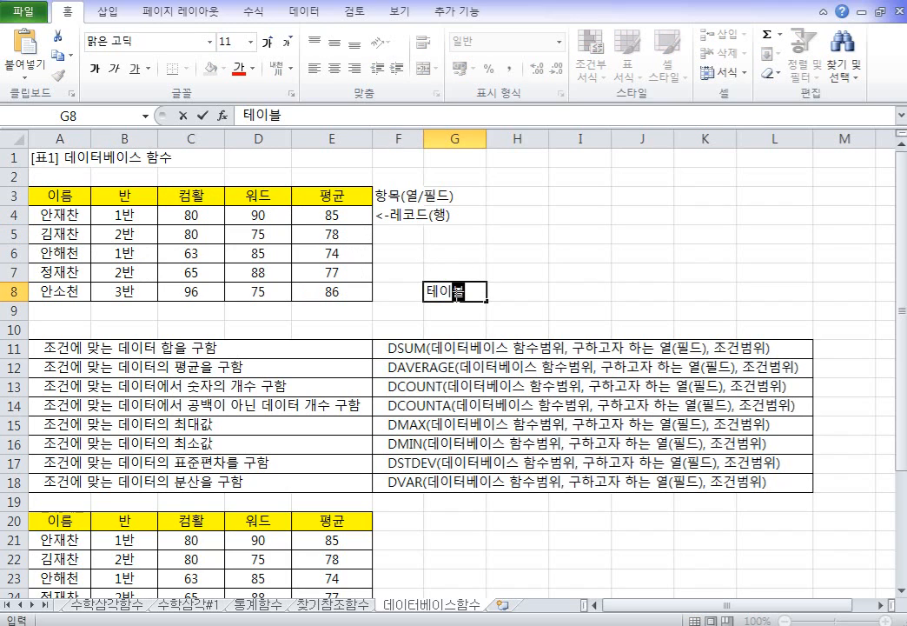
{"action": "type", "text": "/표라고 일ㅈ"}
{"action": "key", "text": "BackSpace"}
{"action": "key", "text": "BackSpace"}
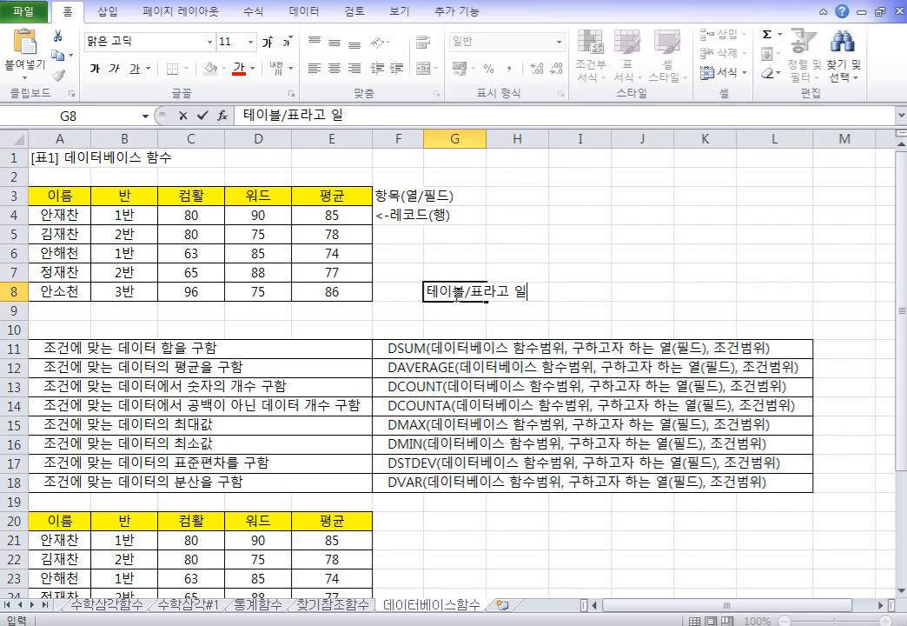
{"action": "type", "text": "ㅎㅏㅁ"}
{"action": "key", "text": "Return"}
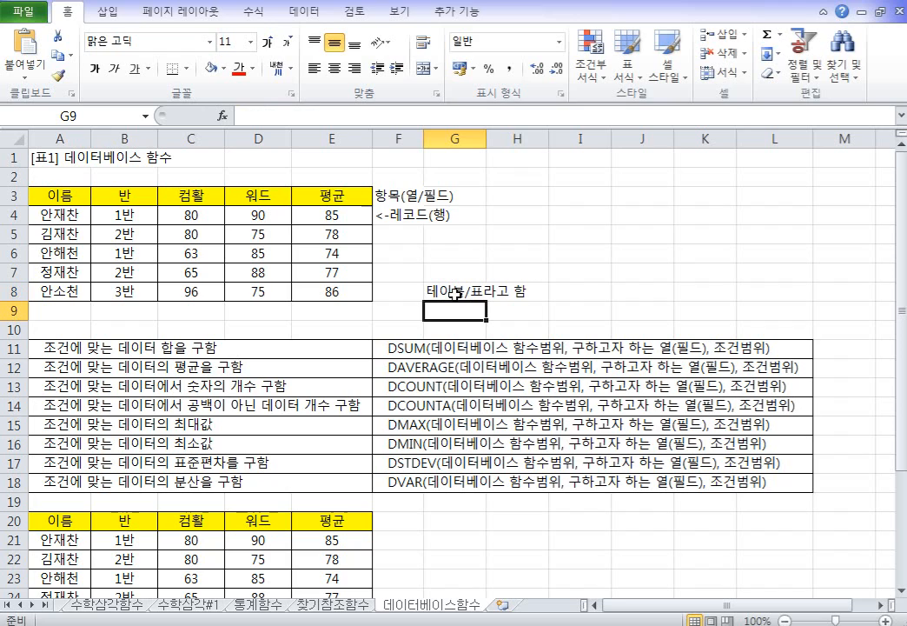
Enter the note 데이터베이스 in G9, directly below the table note
{"action": "type", "text": "데이터베이스"}
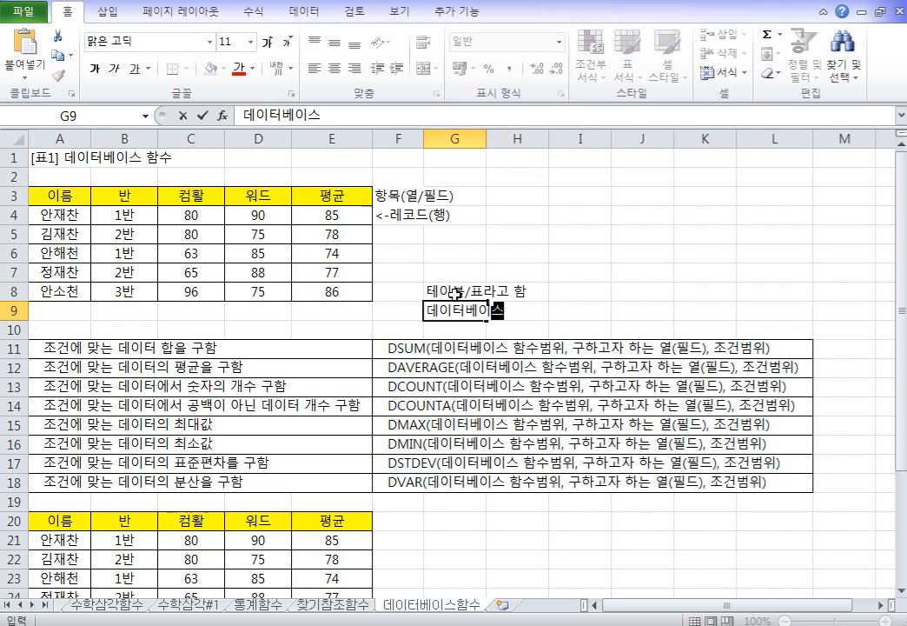
{"action": "key", "text": "Return"}
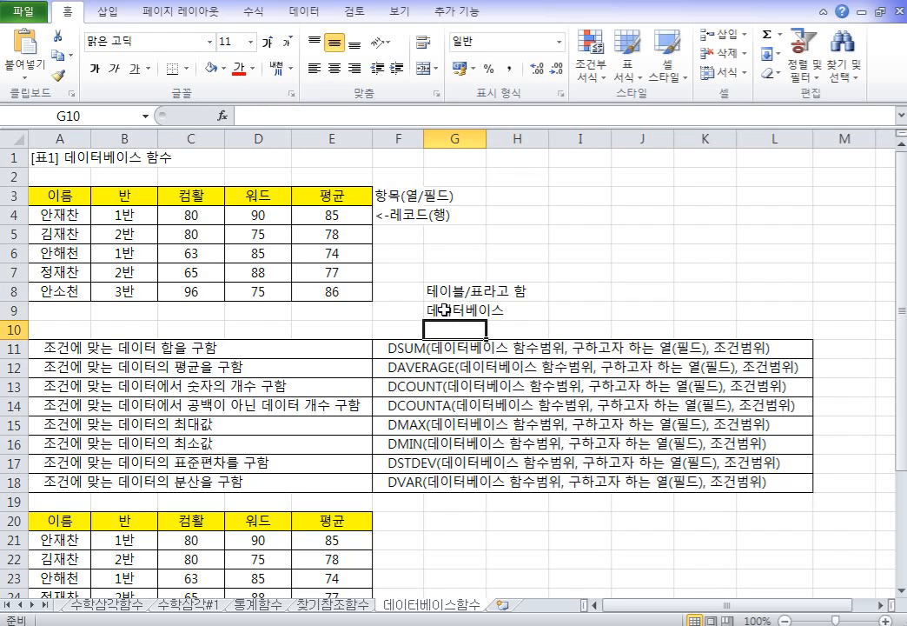
{"action": "left_click", "coordinate": [444, 306]}
Examine the whole table range with headers, A3:E8, and the records-only range, A4:E8
{"action": "left_click_drag", "start_coordinate": [52, 195], "coordinate": [335, 291]}
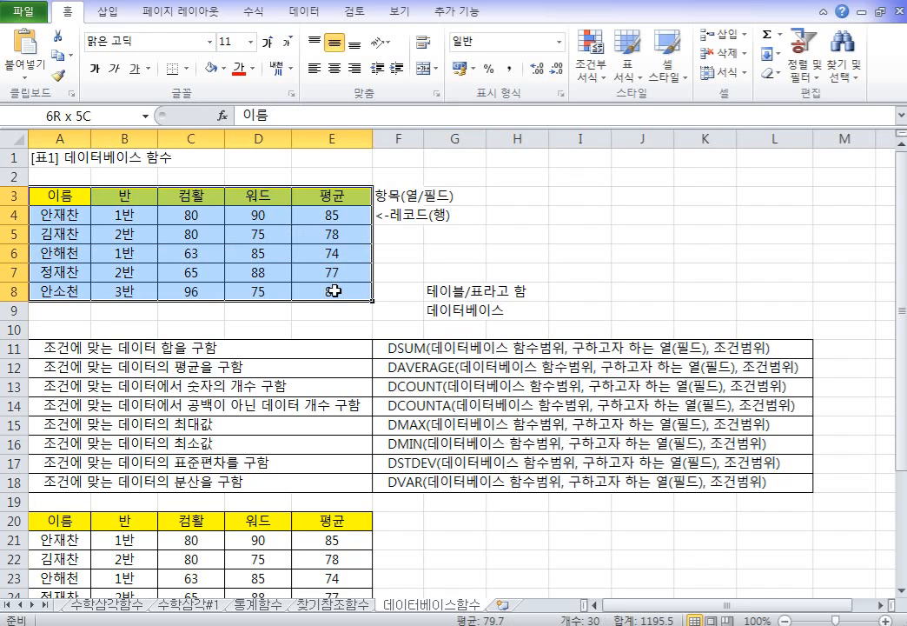
{"action": "left_click_drag", "start_coordinate": [54, 195], "coordinate": [351, 293]}
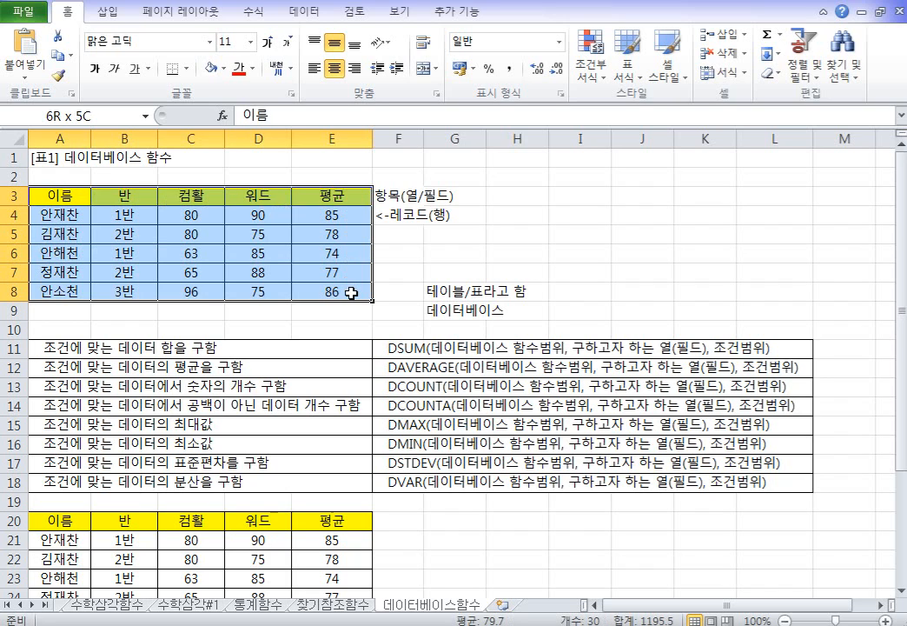
{"action": "left_click_drag", "start_coordinate": [351, 293], "coordinate": [351, 294]}
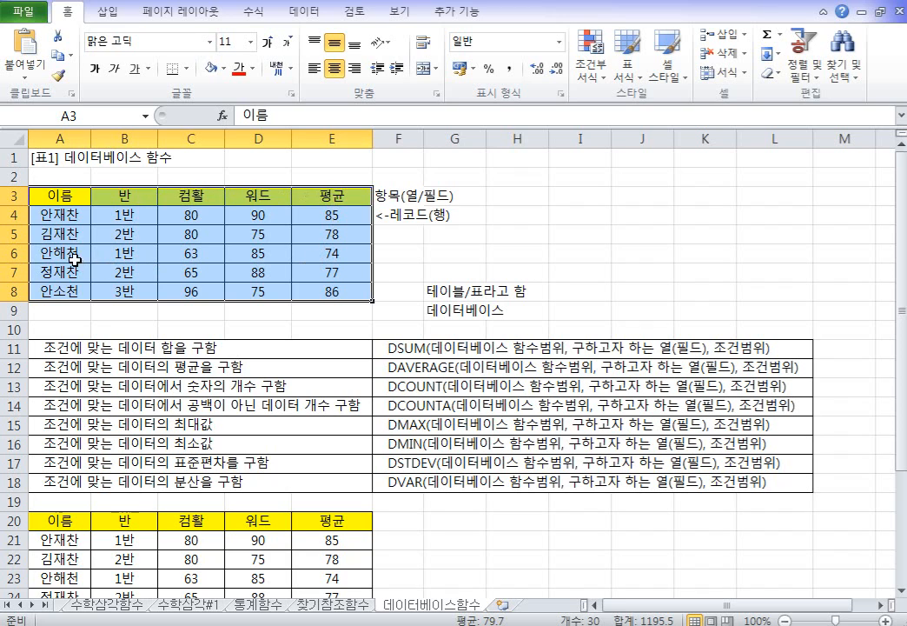
{"action": "left_click_drag", "start_coordinate": [54, 214], "coordinate": [357, 292]}
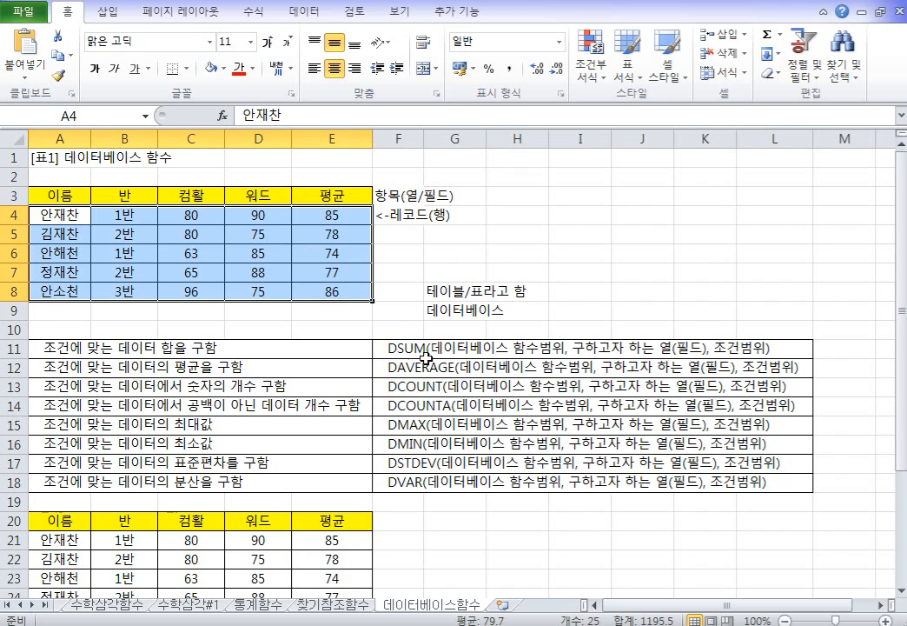
Enter the syntax note dsum(데이터베이스범위, 구할열, 조건) in H3
{"action": "left_click", "coordinate": [540, 194]}
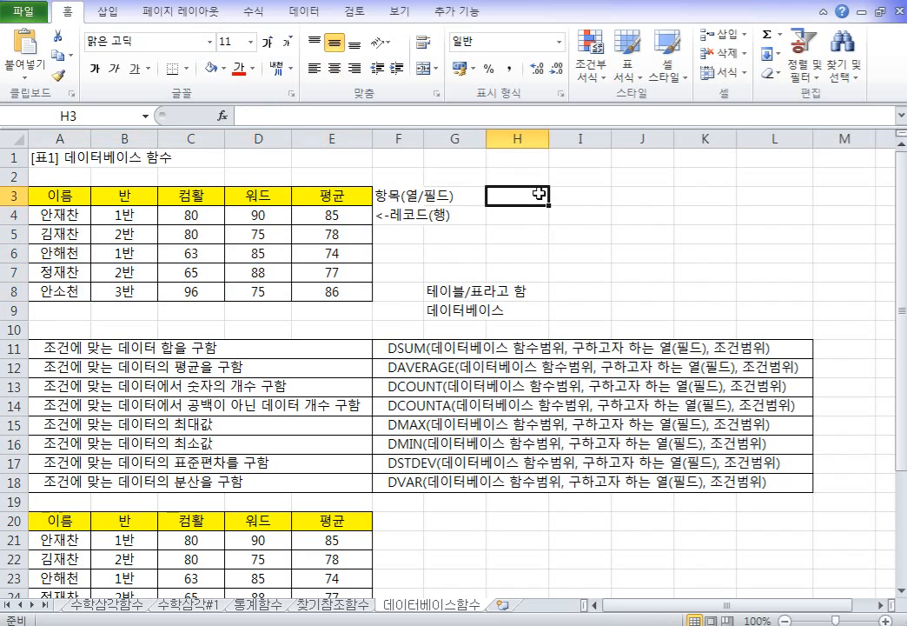
{"action": "type", "text": "ㅇ"}
{"action": "key", "text": "BackSpace"}
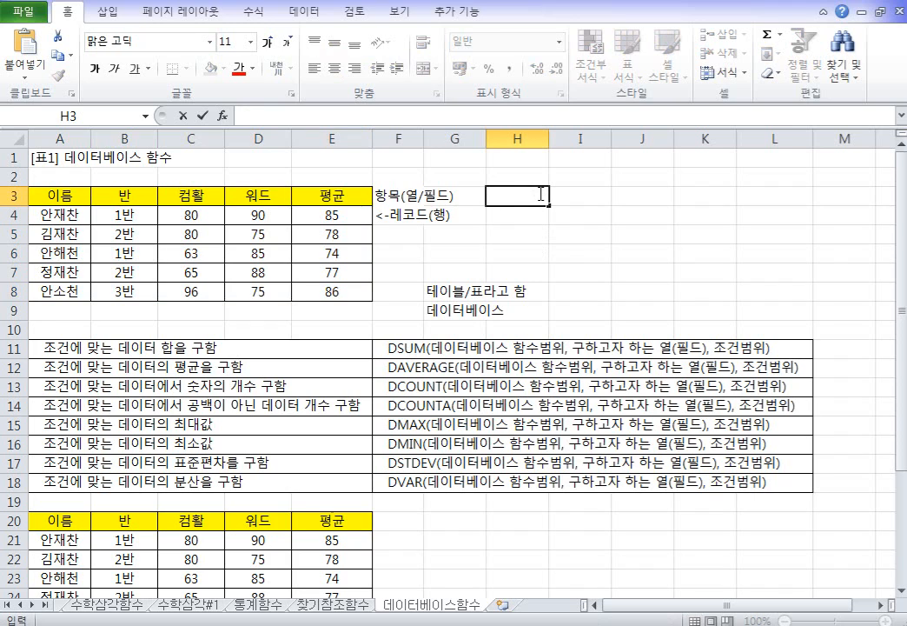
{"action": "type", "text": "dsum(데이"}
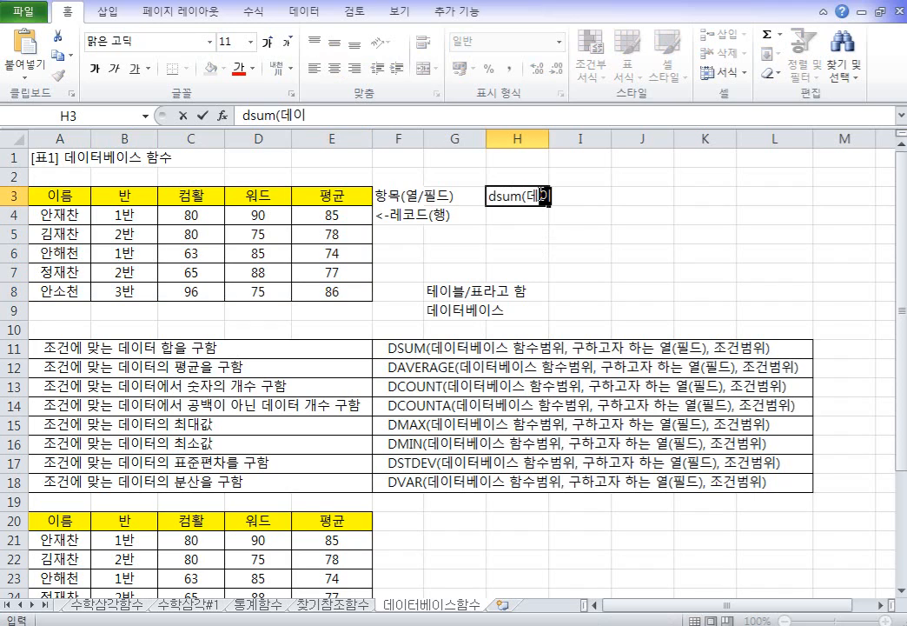
{"action": "type", "text": "터베이스범위"}
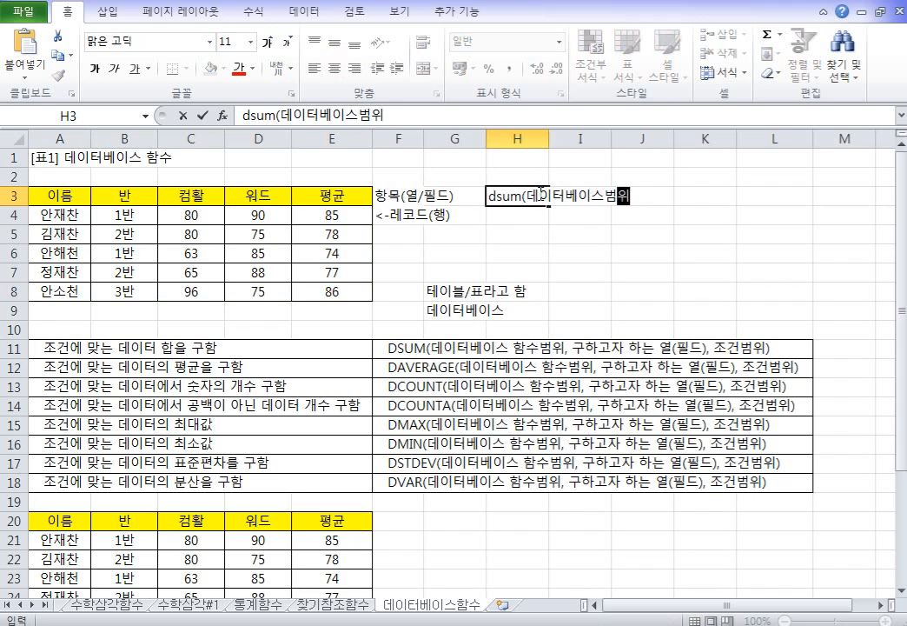
{"action": "type", "text": ", 구할열, "}
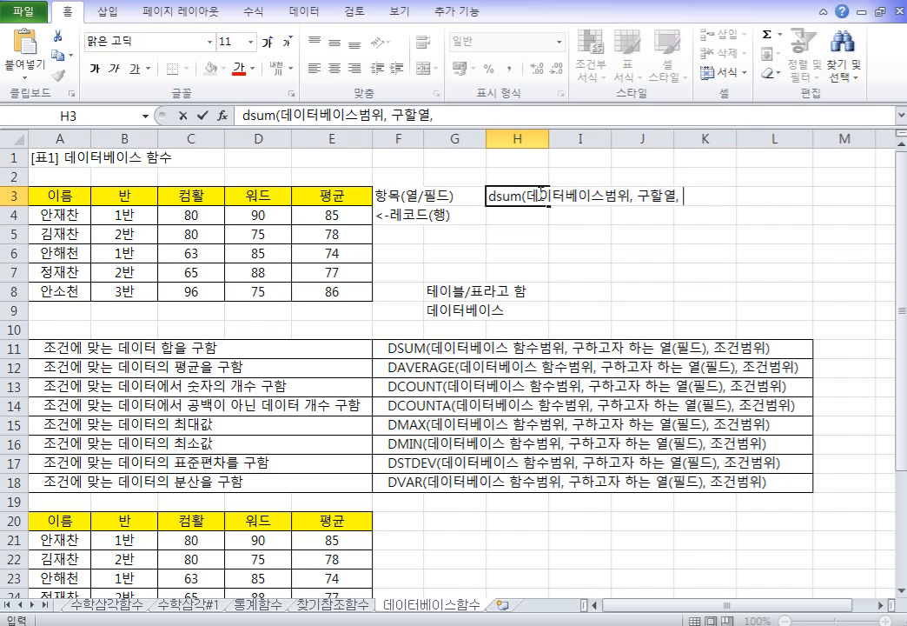
{"action": "type", "text": "조건)"}
{"action": "key", "text": "Return"}
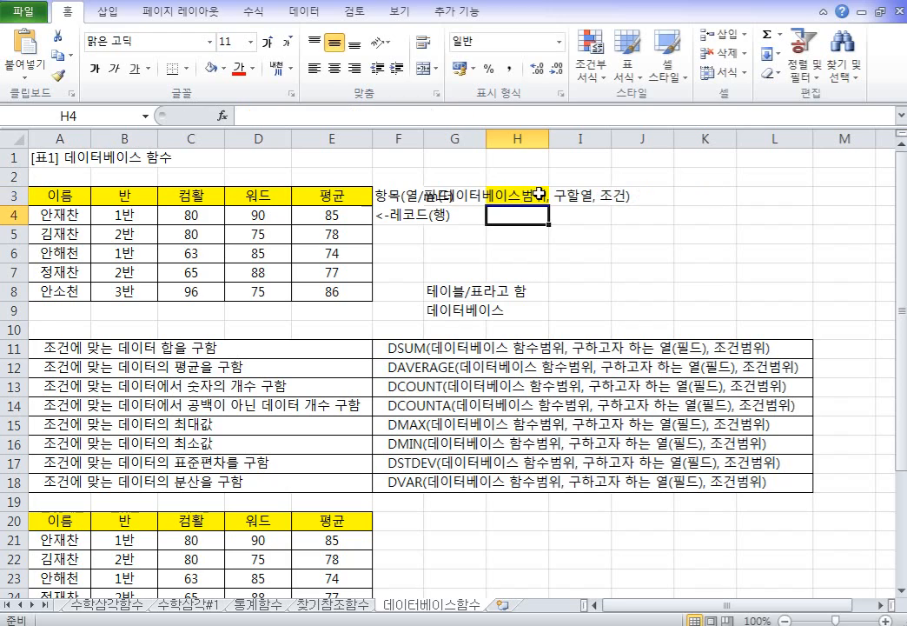
Left-align the DSUM syntax note in H3 and remove the cell's fill colour
{"action": "left_click", "coordinate": [539, 193]}
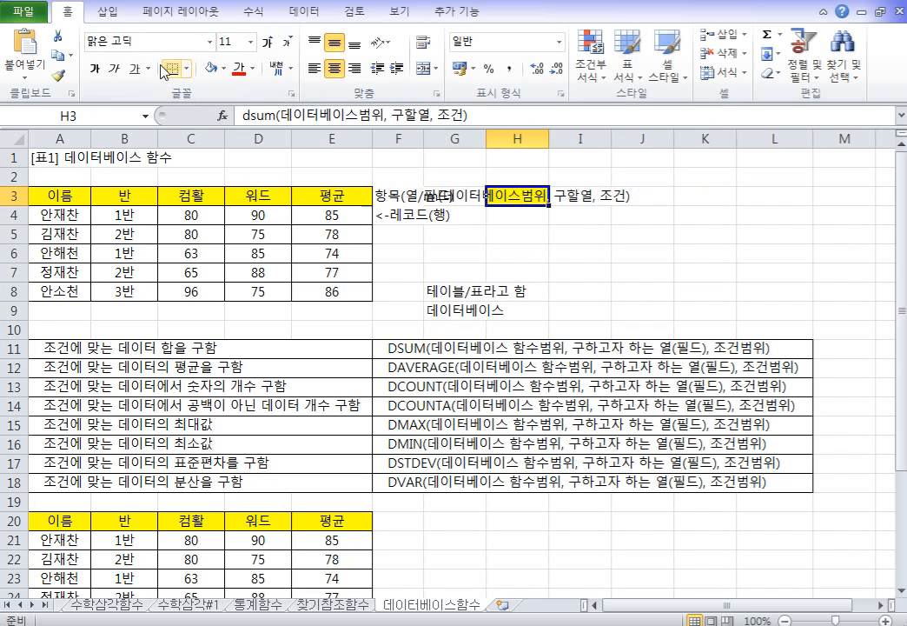
{"action": "left_click", "coordinate": [319, 75]}
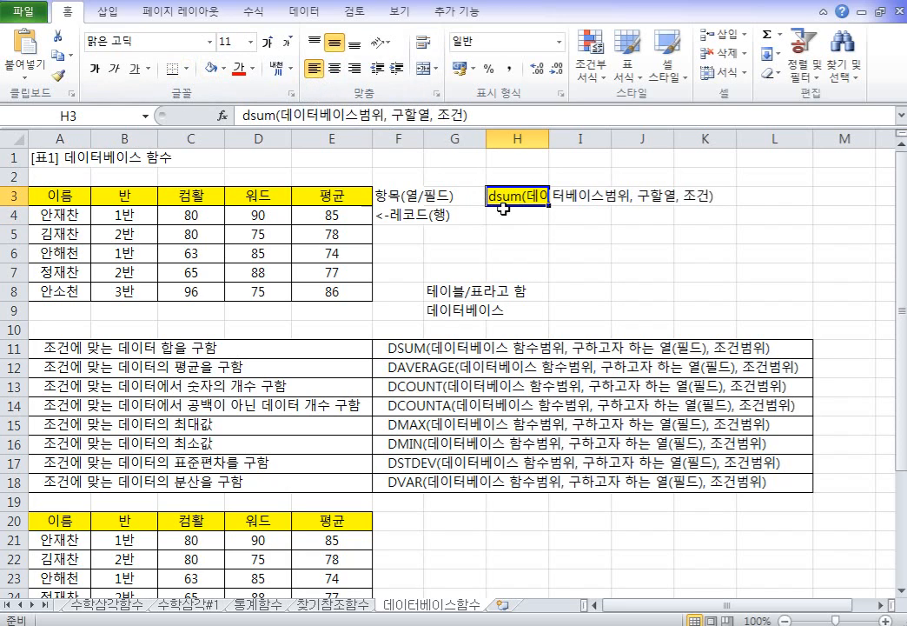
{"action": "left_click", "coordinate": [223, 77]}
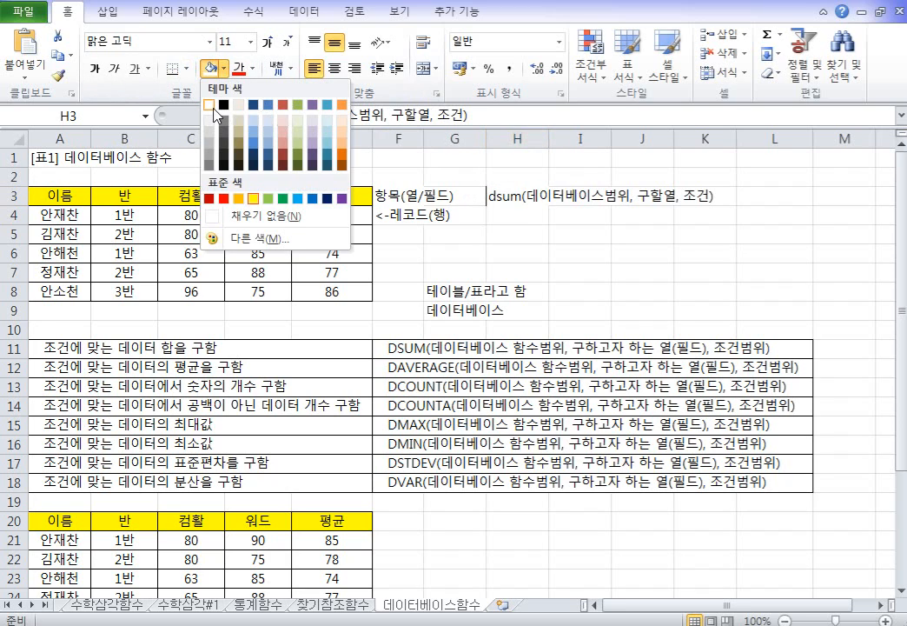
{"action": "left_click", "coordinate": [263, 214]}
{"action": "left_click", "coordinate": [536, 232]}
{"action": "left_click", "coordinate": [513, 197]}
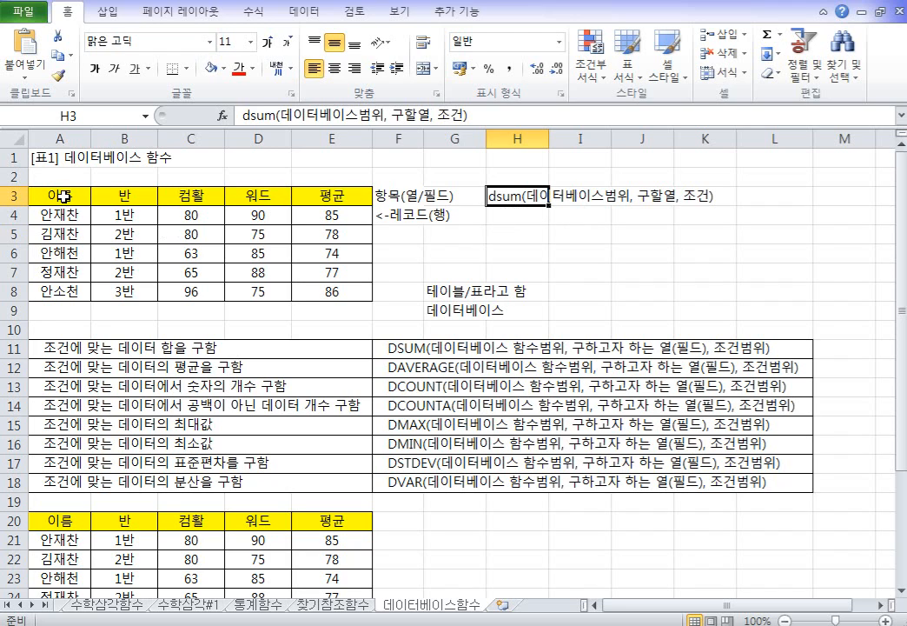
Examine the database range with headers, A3:E8, and the 평균 and 컴활 column headers
{"action": "left_click_drag", "start_coordinate": [64, 196], "coordinate": [334, 291]}
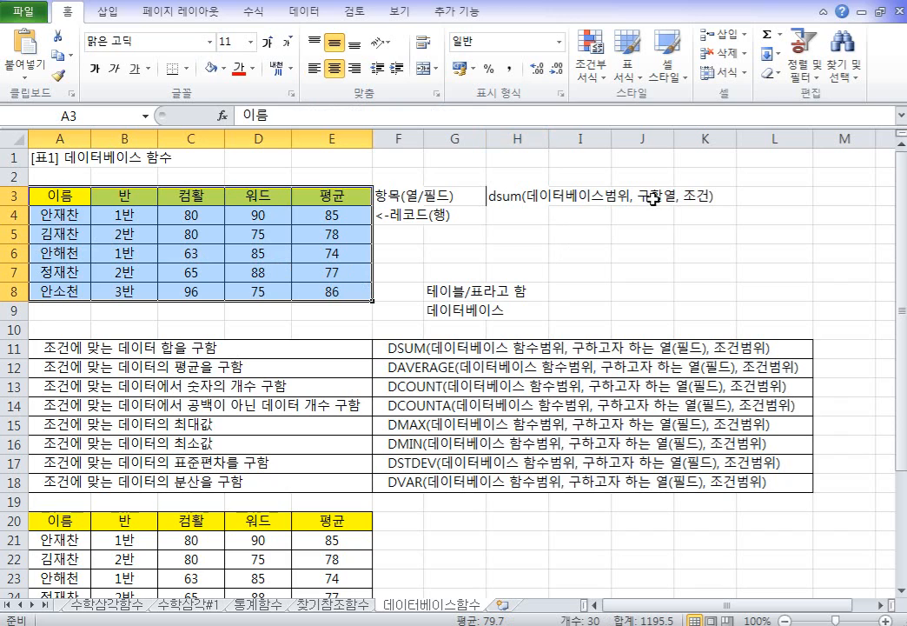
{"action": "left_click", "coordinate": [570, 272]}
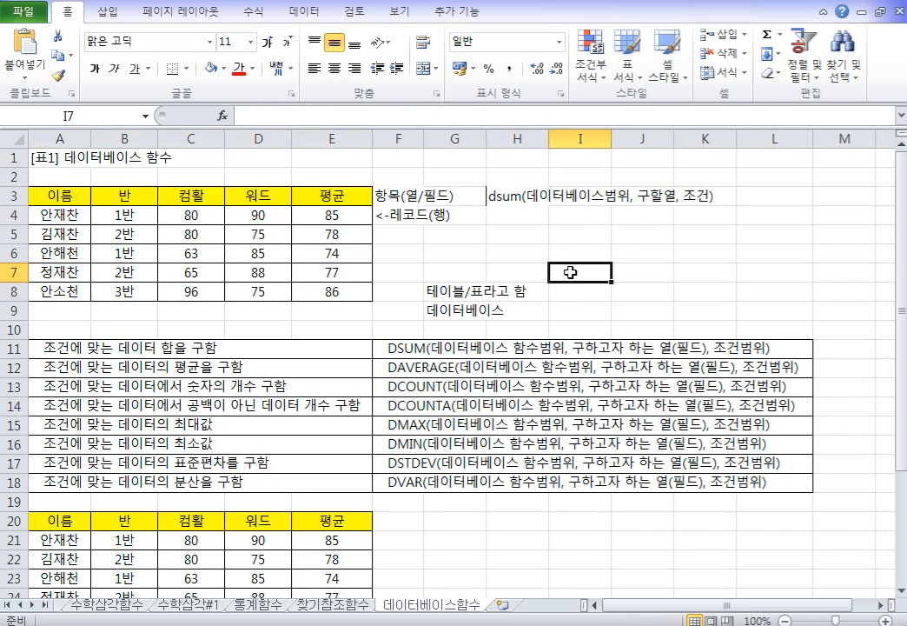
{"action": "left_click_drag", "start_coordinate": [53, 196], "coordinate": [347, 306]}
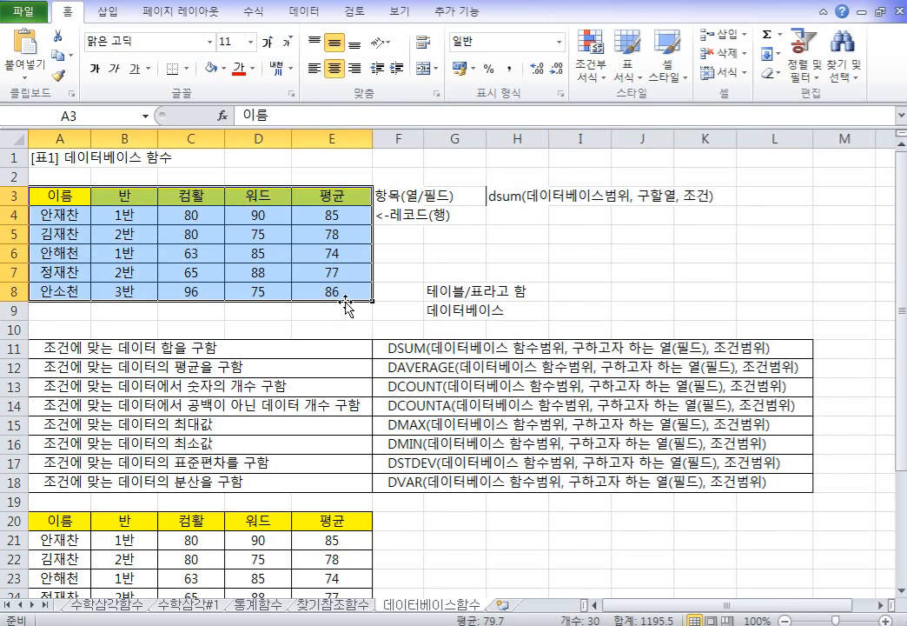
{"action": "left_click", "coordinate": [339, 197]}
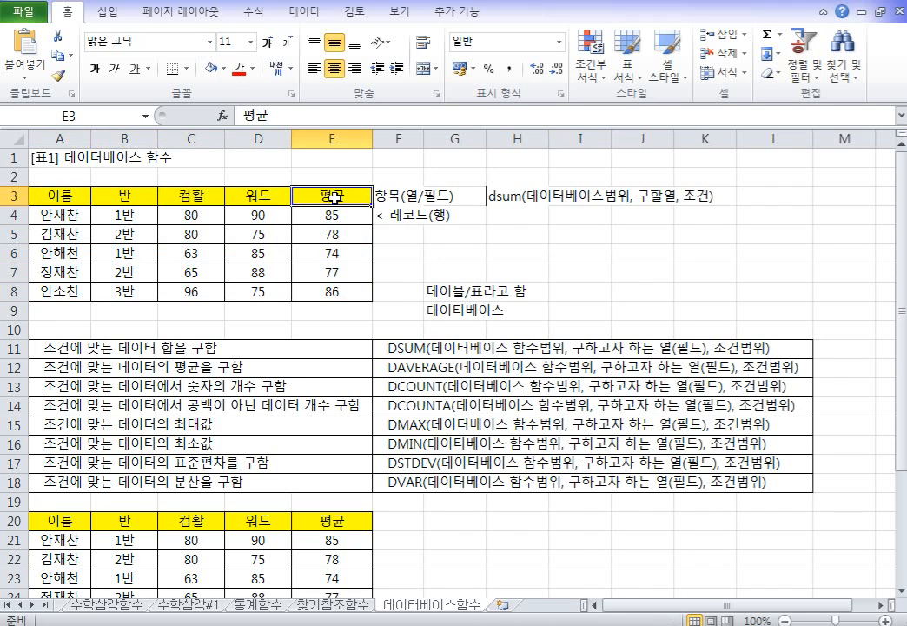
{"action": "left_click", "coordinate": [203, 198]}
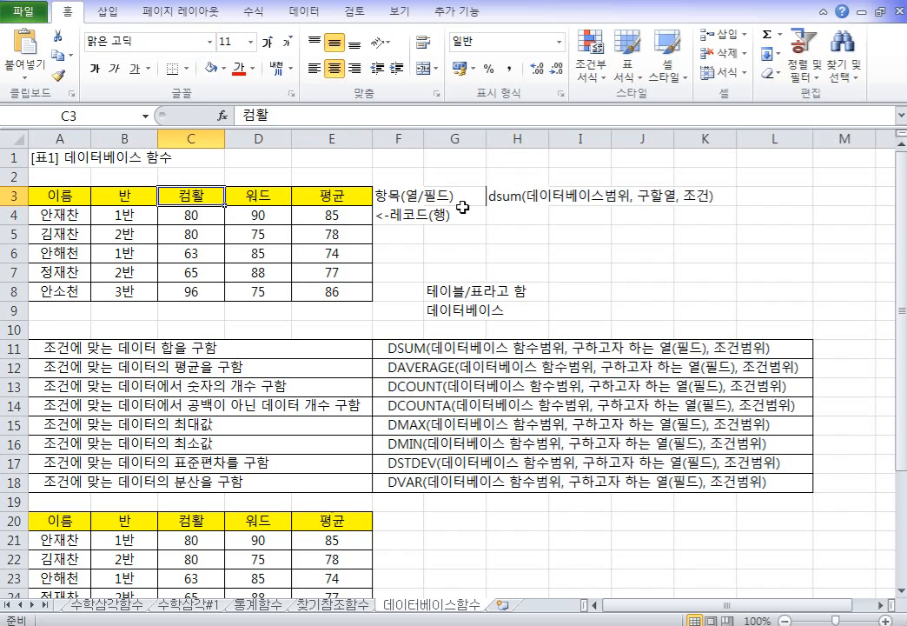
Enter the task text 반이 1반인 워드의 합을구하라 in H4, below the DSUM syntax note
{"action": "left_click", "coordinate": [513, 223]}
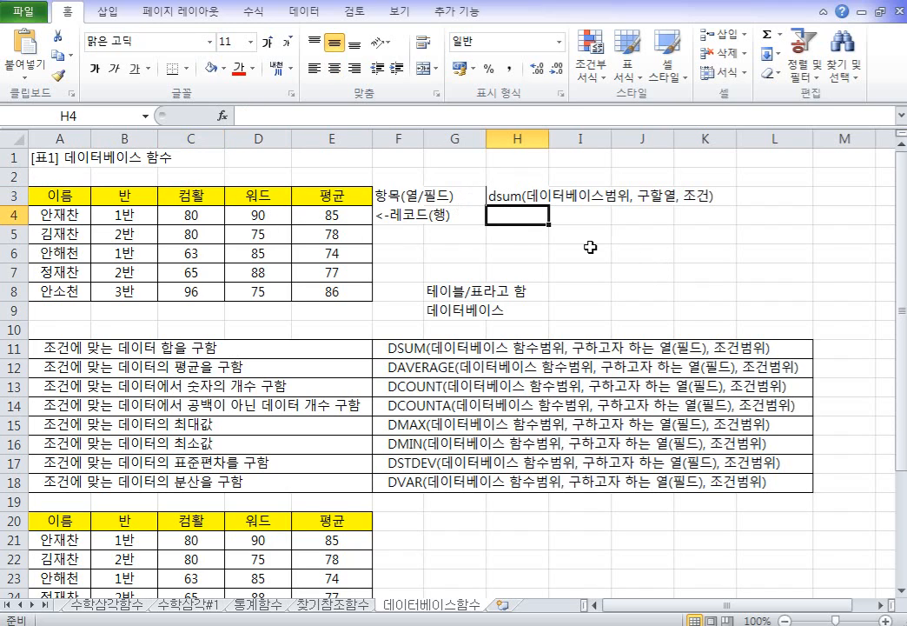
{"action": "type", "text": "반이 1반ㅇ"}
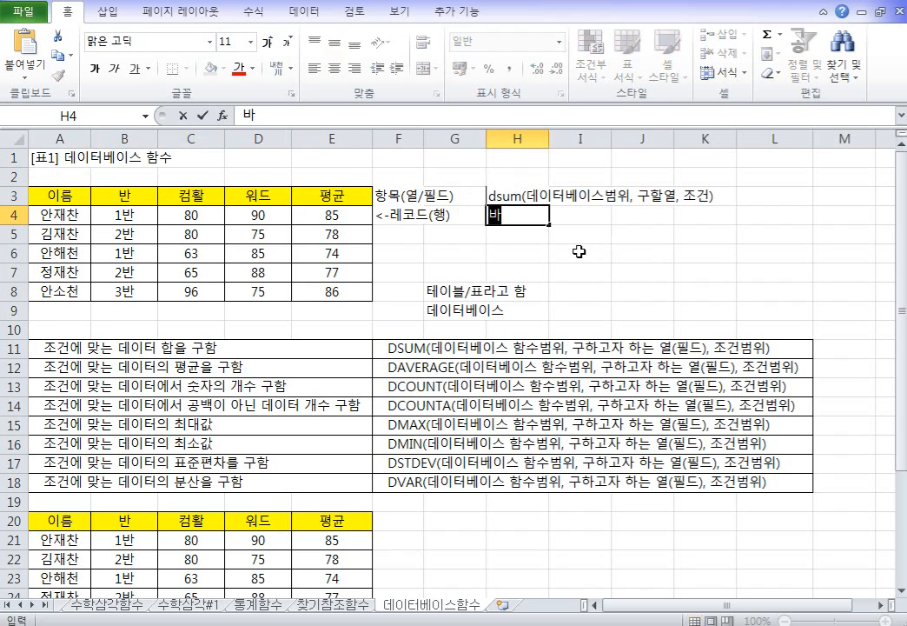
{"action": "type", "text": "인"}
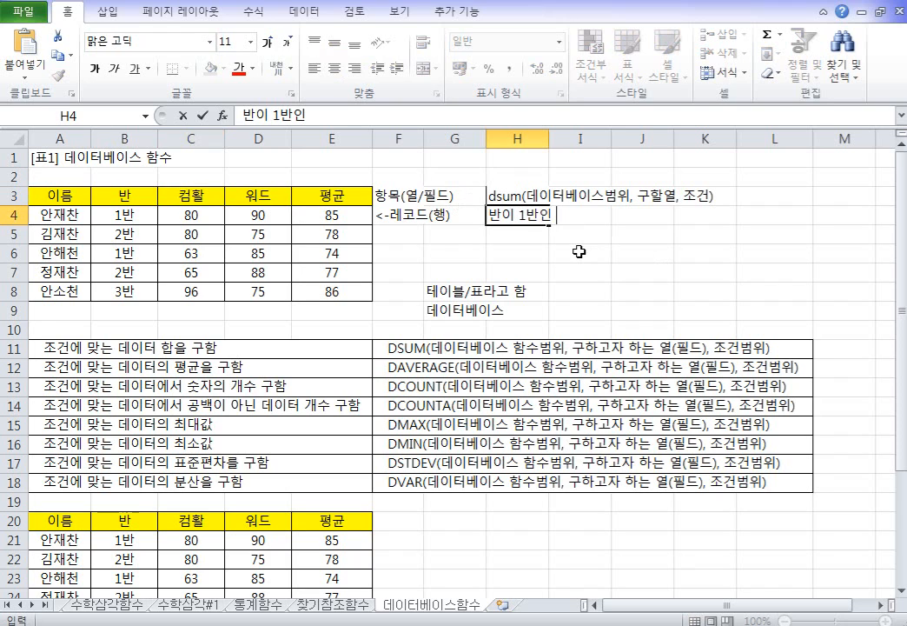
{"action": "type", "text": " 워드의 하ㅂㅇ"}
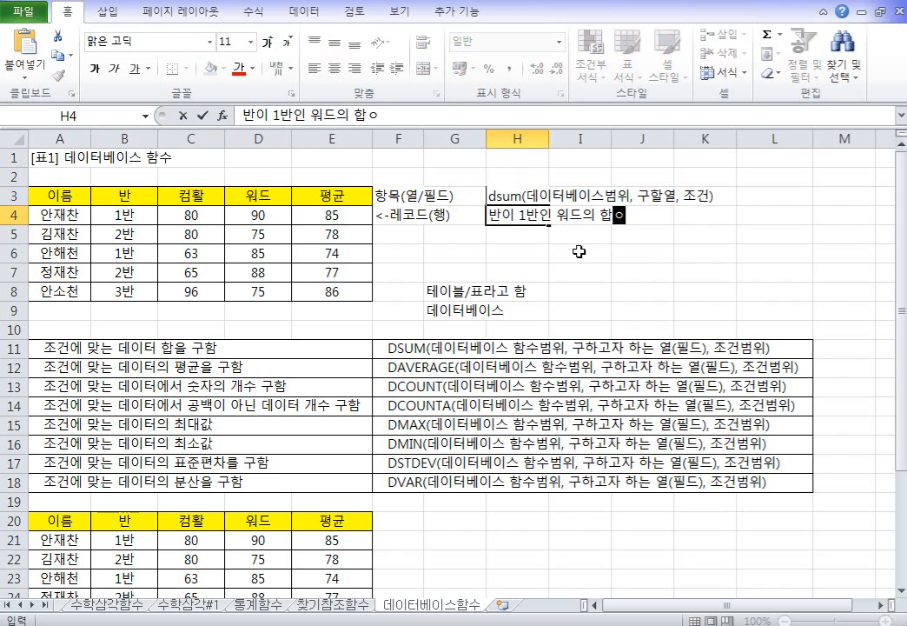
{"action": "type", "text": "구할"}
{"action": "key", "text": "Return"}
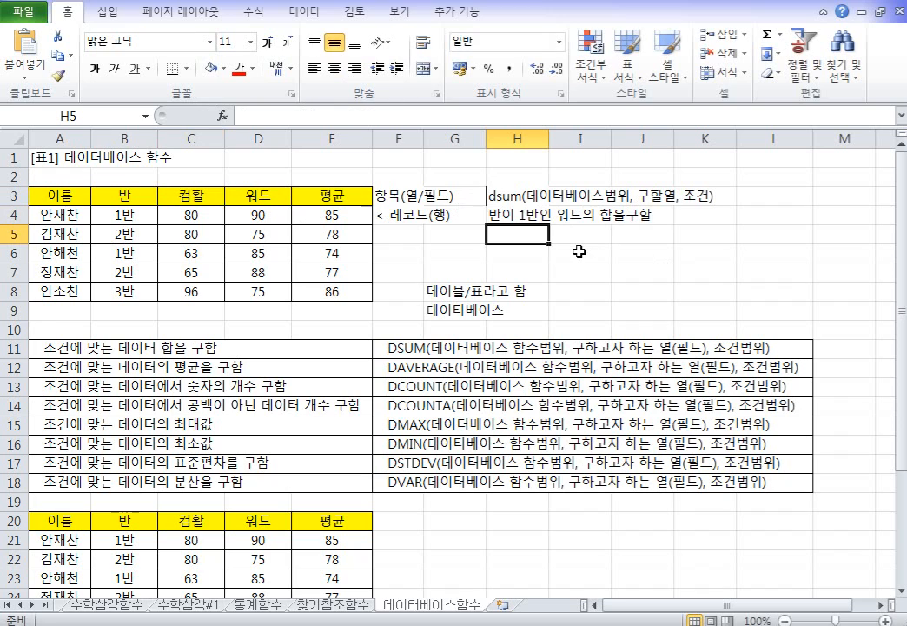
{"action": "key", "text": "Up"}
{"action": "key", "text": "F2"}
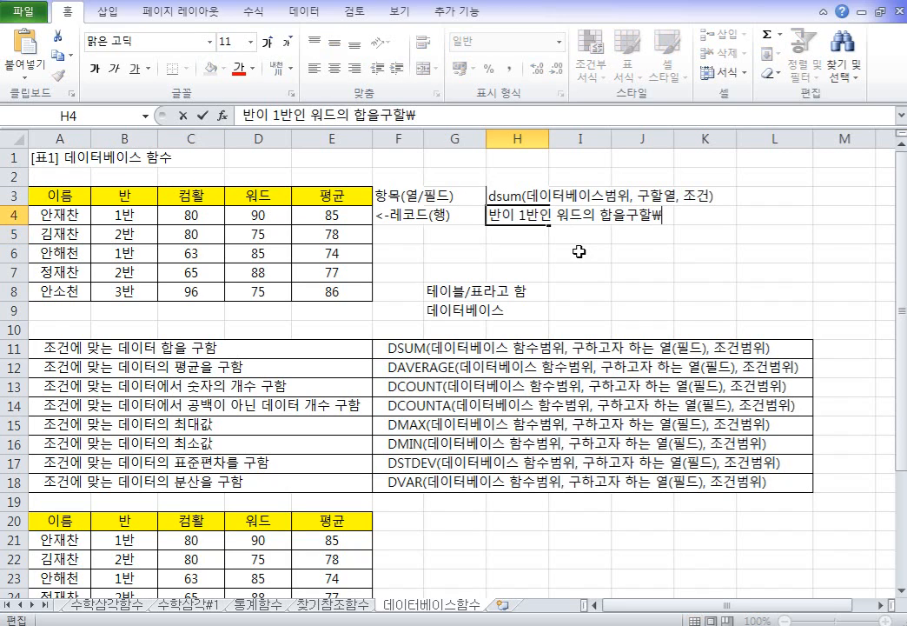
{"action": "key", "text": "BackSpace"}
{"action": "key", "text": "BackSpace"}
{"action": "type", "text": "하라"}
{"action": "key", "text": "Return"}
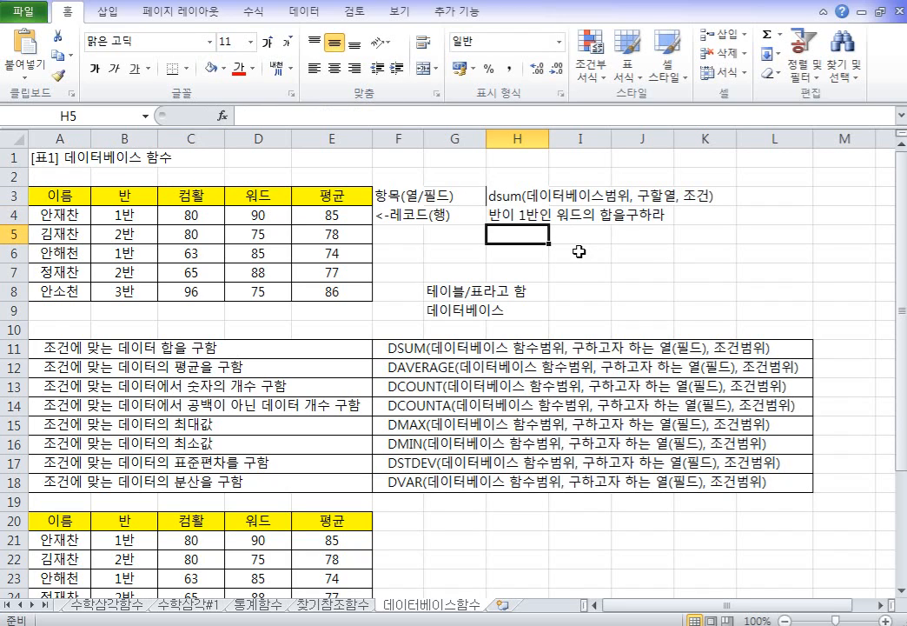
Begin a DSUM formula in H5 with the whole score table, A3:E8, as its database argument
{"action": "type", "text": "=dsum*"}
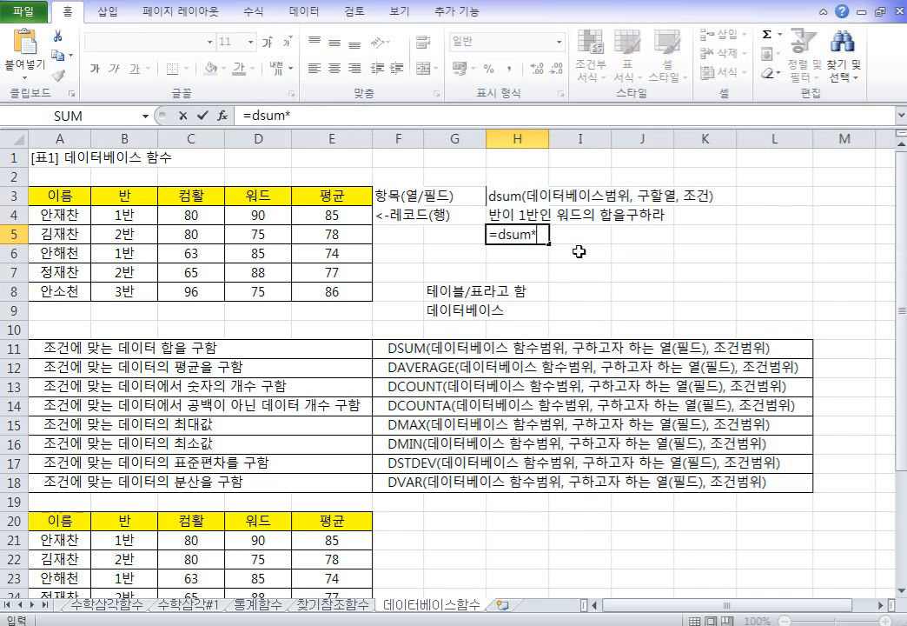
{"action": "key", "text": "BackSpace"}
{"action": "type", "text": "("}
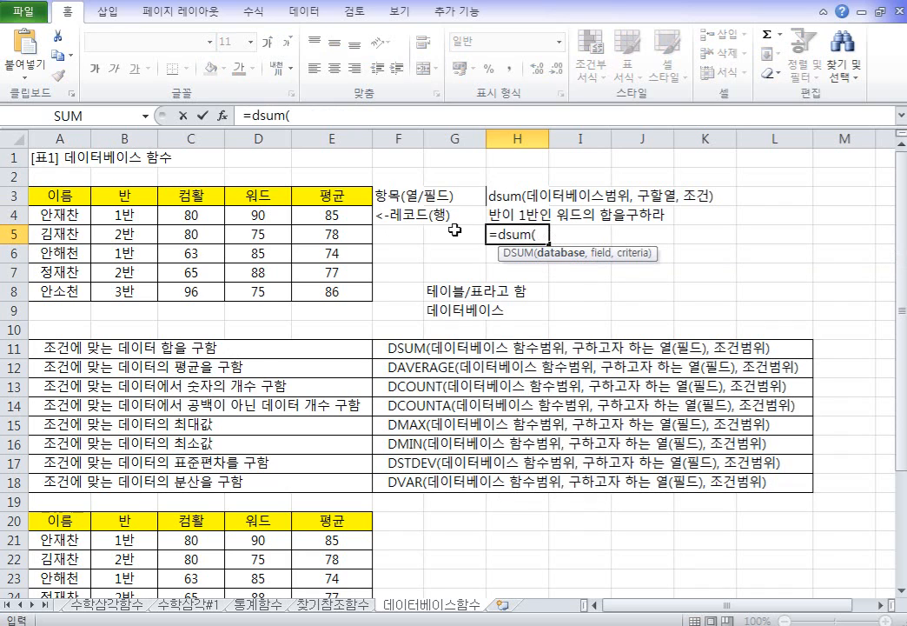
{"action": "left_click_drag", "start_coordinate": [87, 198], "coordinate": [322, 287]}
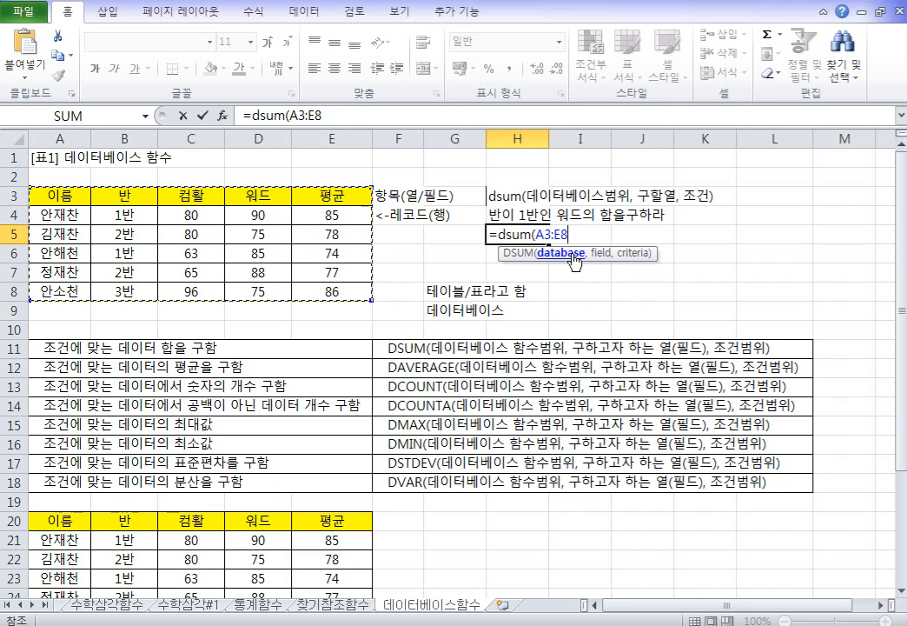
{"action": "type", "text": ","}
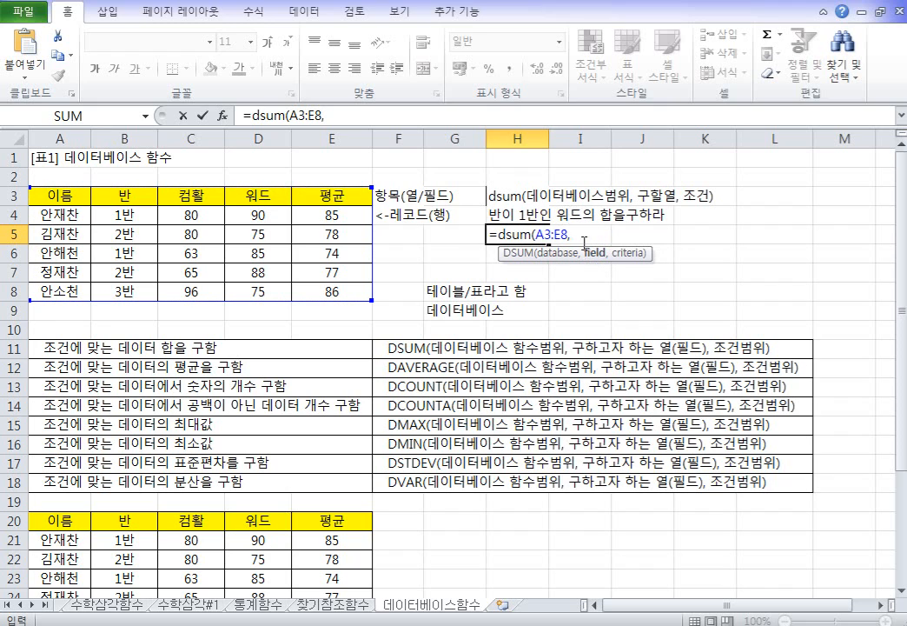
Try column number 4 as the DSUM field argument, and settle on the 워드 header cell, D3
{"action": "left_click", "coordinate": [242, 199]}
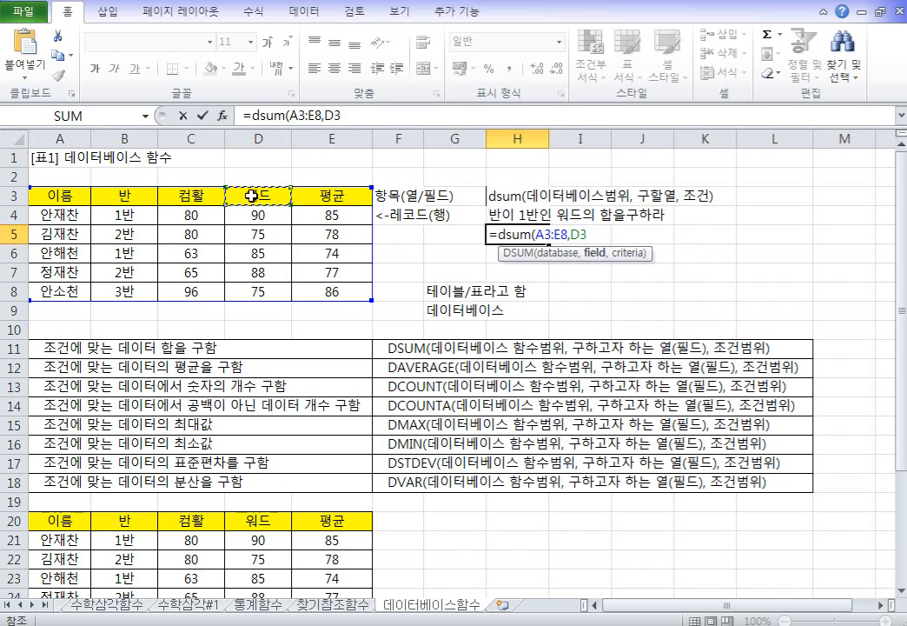
{"action": "key", "text": "BackSpace"}
{"action": "key", "text": "BackSpace"}
{"action": "type", "text": "4"}
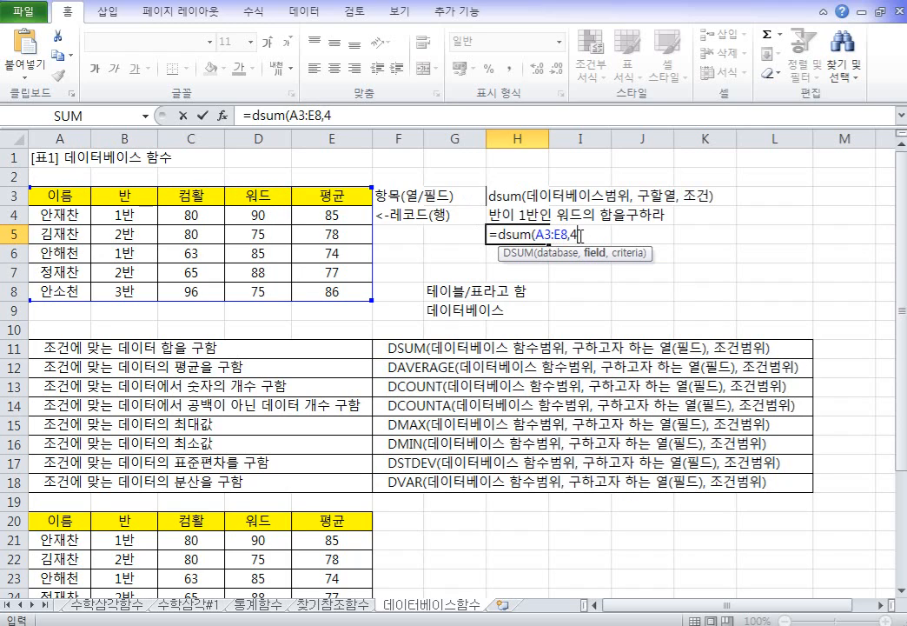
{"action": "key", "text": "BackSpace"}
{"action": "left_click", "coordinate": [271, 197]}
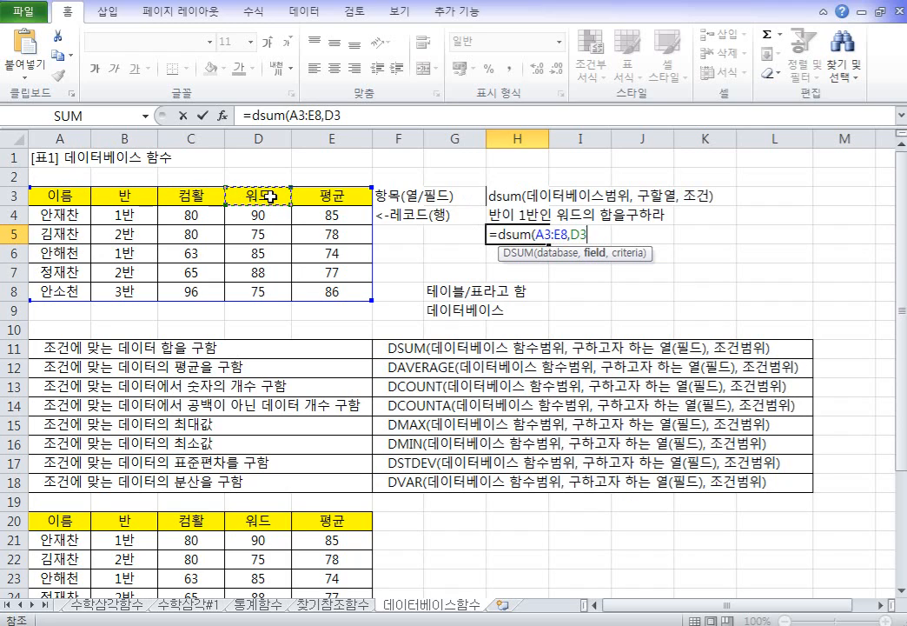
{"action": "type", "text": ","}
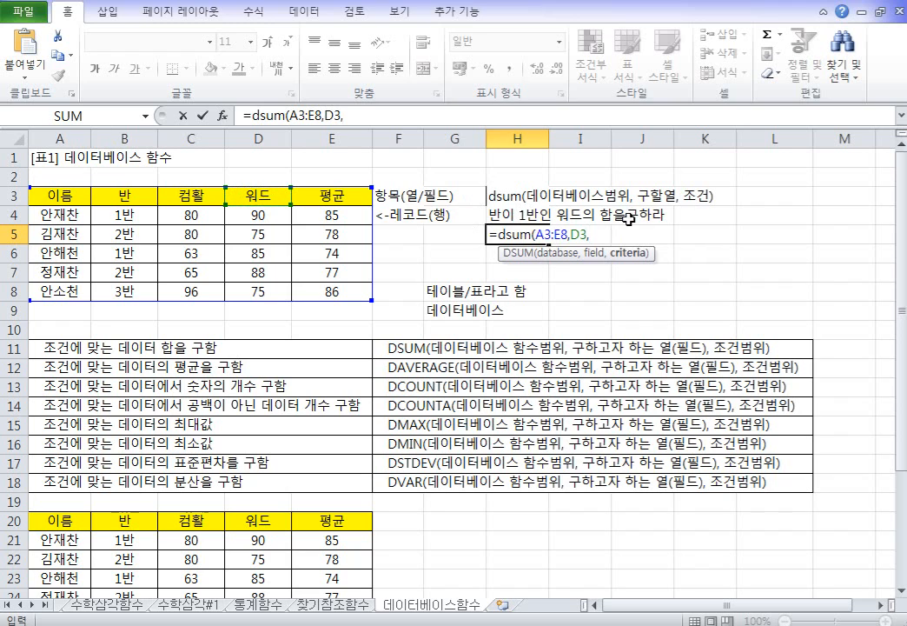
Set the DSUM criteria to the 반 header with its 1반 value, B3:B4, and complete the formula
{"action": "left_click", "coordinate": [125, 215]}
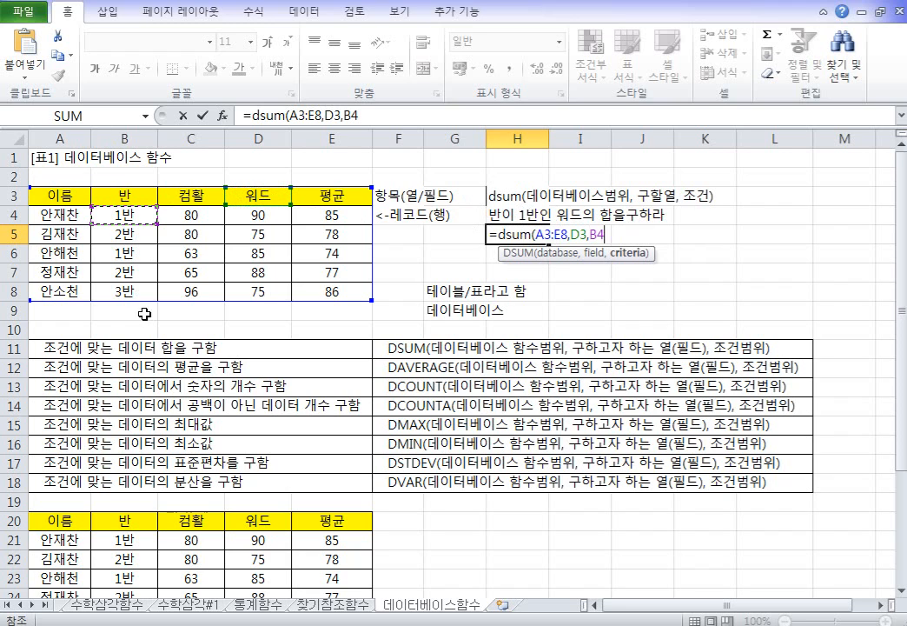
{"action": "left_click", "coordinate": [142, 195]}
{"action": "left_click_drag", "start_coordinate": [141, 194], "coordinate": [142, 214]}
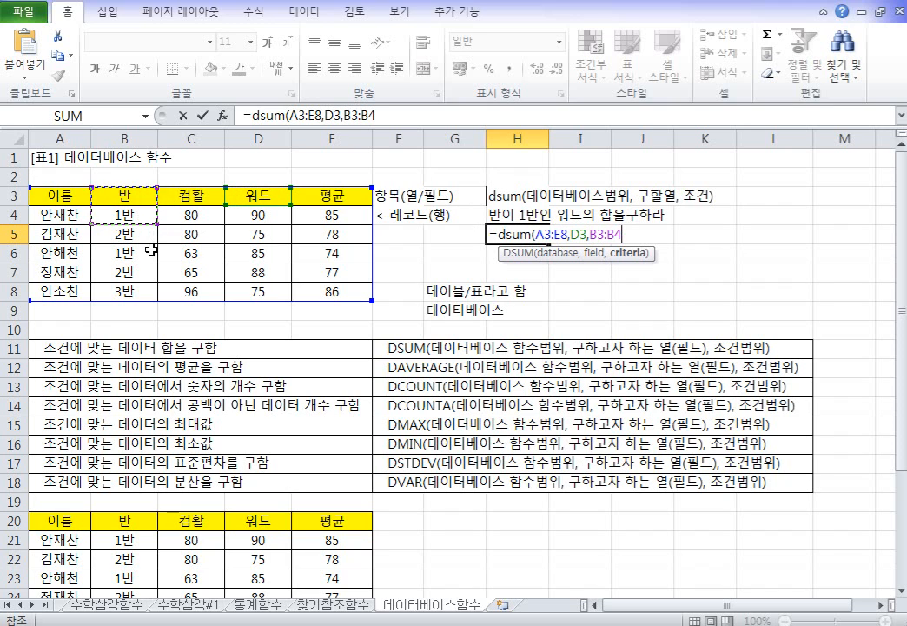
{"action": "type", "text": ")"}
{"action": "key", "text": "Return"}
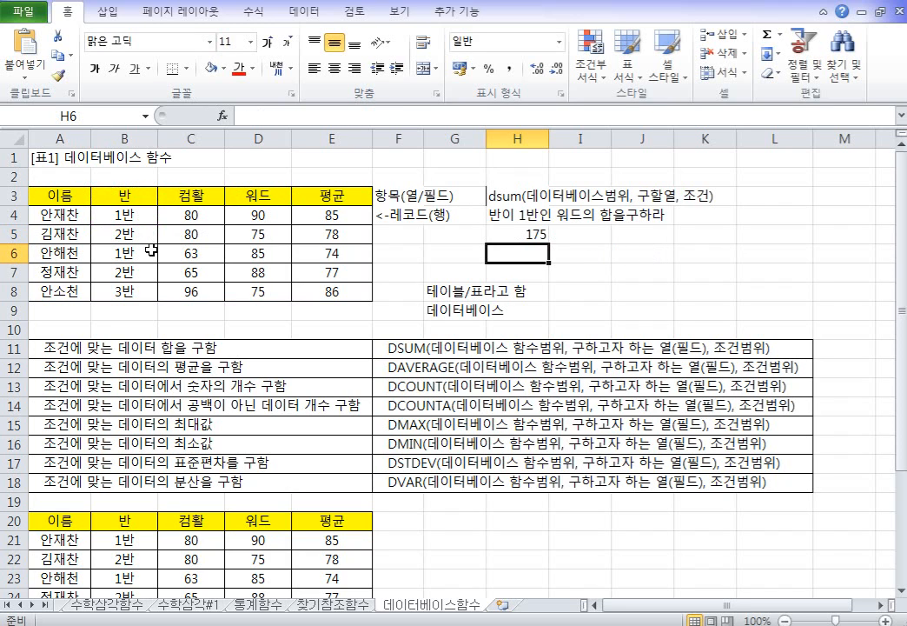
{"action": "key", "text": "Up"}
{"action": "key", "text": "Right"}
{"action": "key", "text": "Right"}
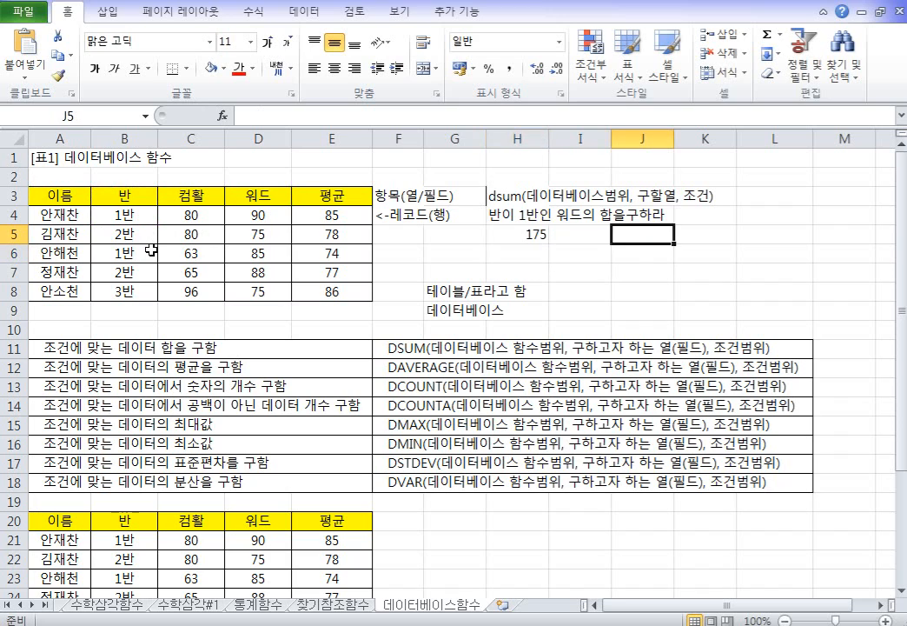
{"action": "left_click", "coordinate": [152, 250]}
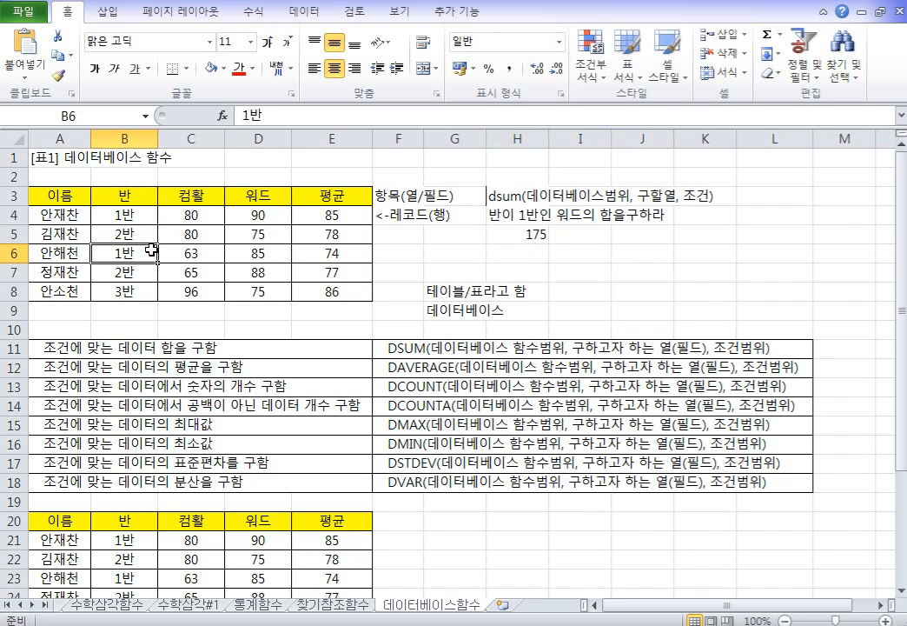
Enter the task text 반이 2반인 워드의 합을 구하라 in J5
{"action": "left_click", "coordinate": [636, 235]}
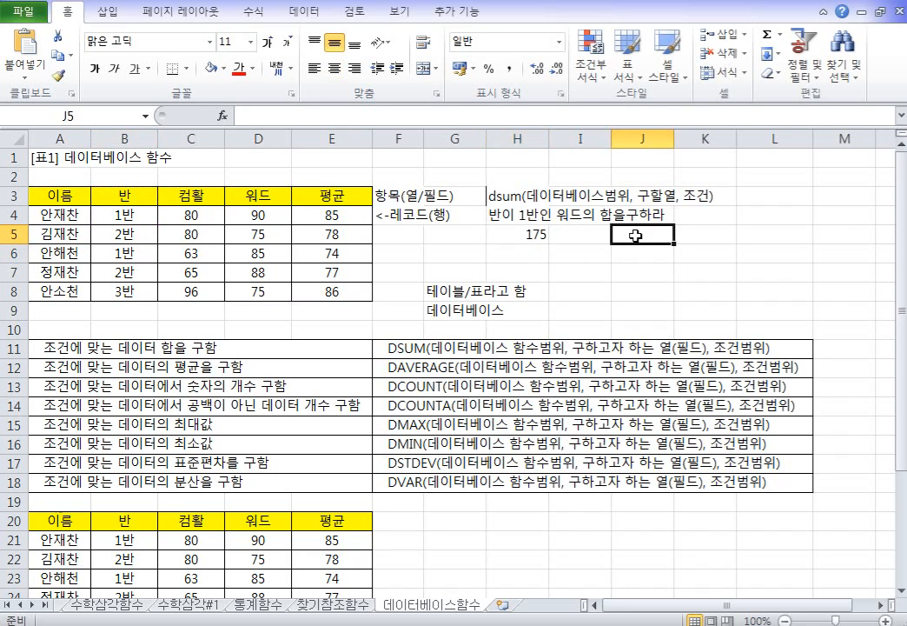
{"action": "type", "text": "qksd"}
{"action": "key", "text": "Escape"}
{"action": "type", "text": "반이 2반인"}
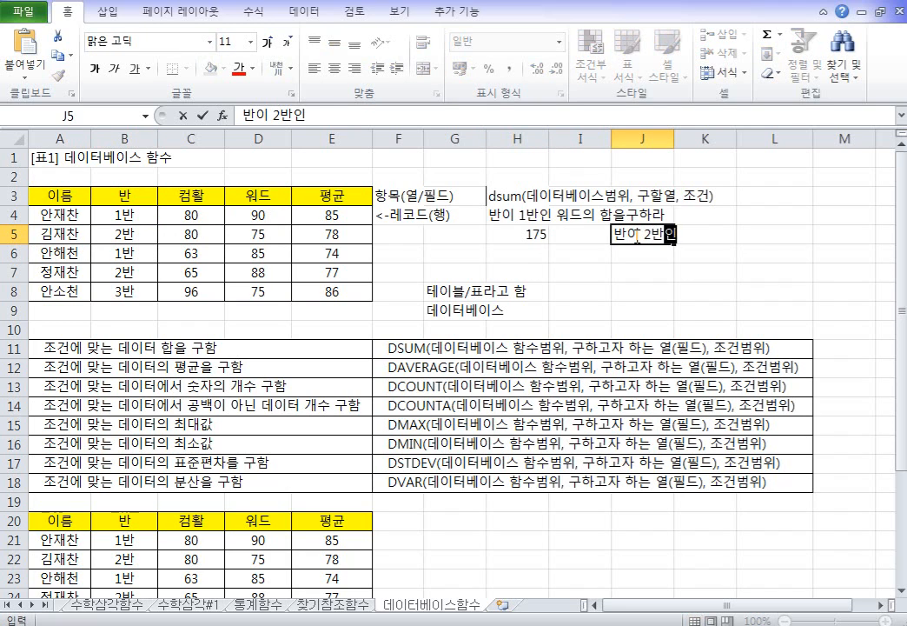
{"action": "type", "text": " 워드"}
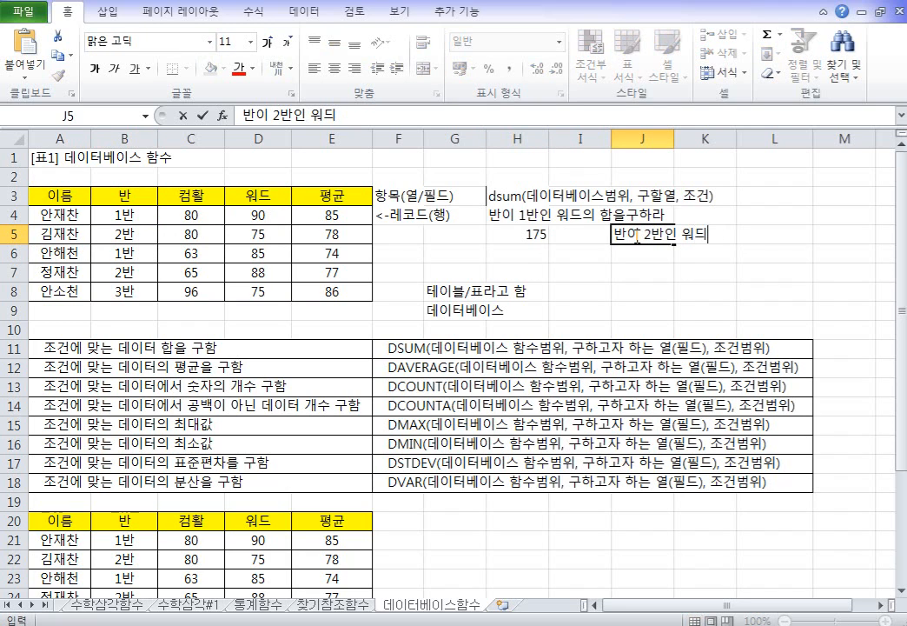
{"action": "type", "text": "의 합을 구"}
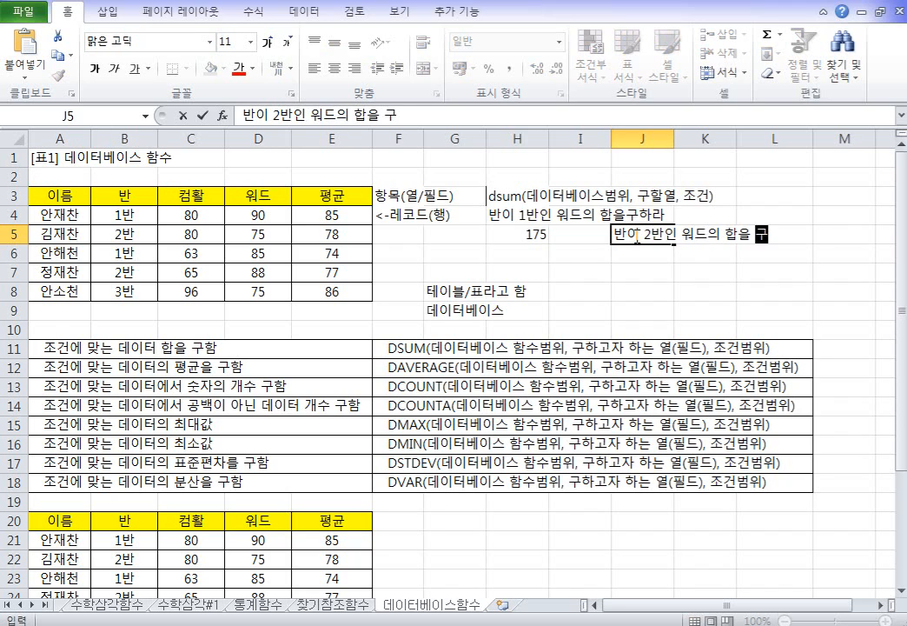
{"action": "type", "text": "하라"}
{"action": "key", "text": "Return"}
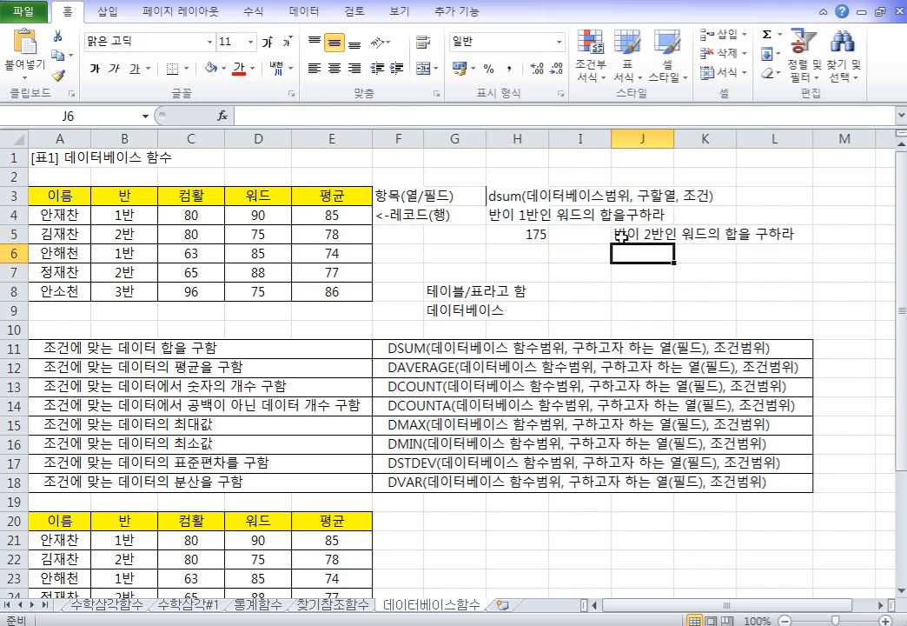
Compare the adjacent 반 and 1반 cells, B3:B4, with the separate 반 header and 2반 cell, B3 and B5
{"action": "left_click_drag", "start_coordinate": [125, 196], "coordinate": [125, 219]}
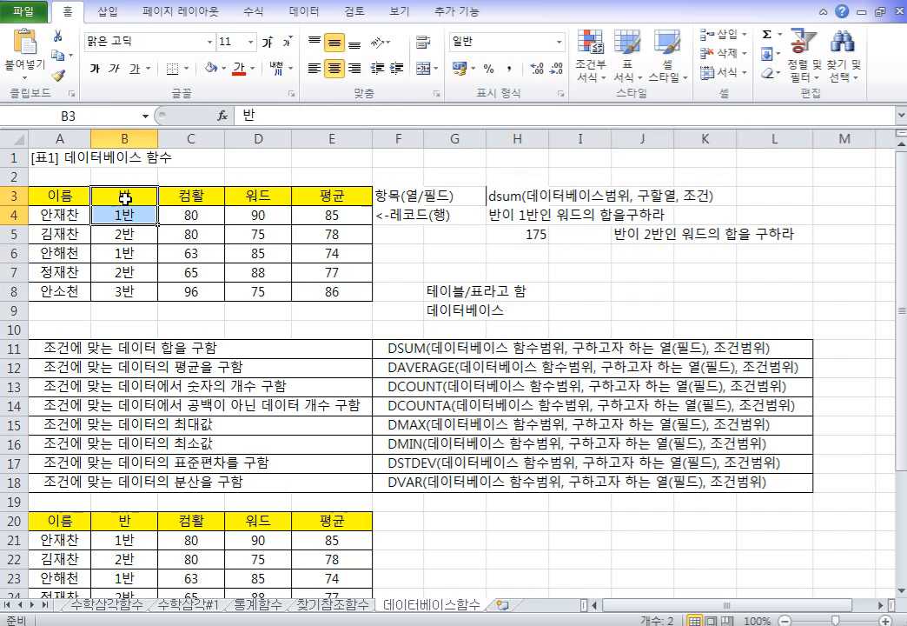
{"action": "left_click", "coordinate": [125, 198]}
{"action": "left_click", "coordinate": [127, 232], "text": "ctrl"}
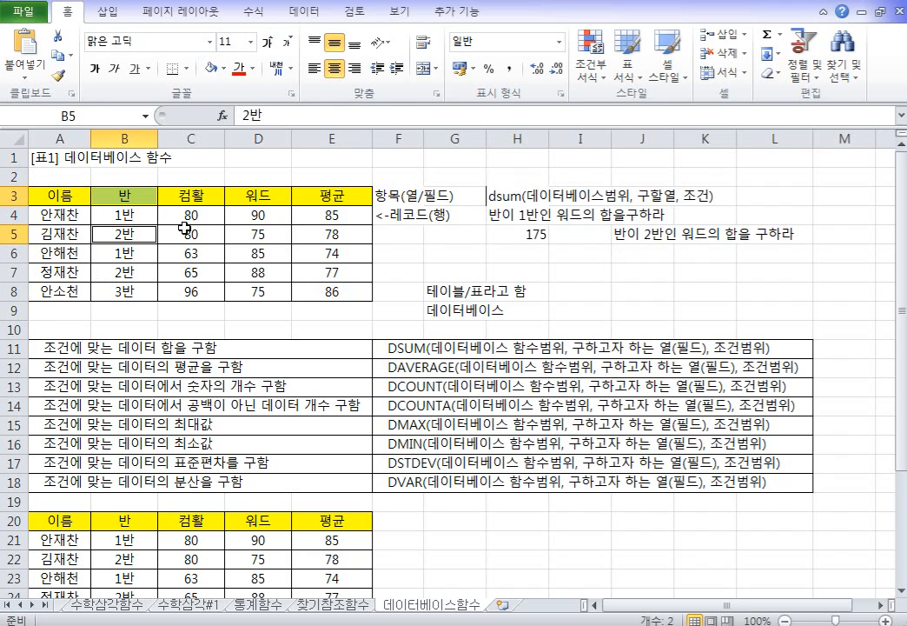
Build a separate criteria range with the header 반 in G5 and the value 2반 in G6
{"action": "left_click", "coordinate": [458, 233]}
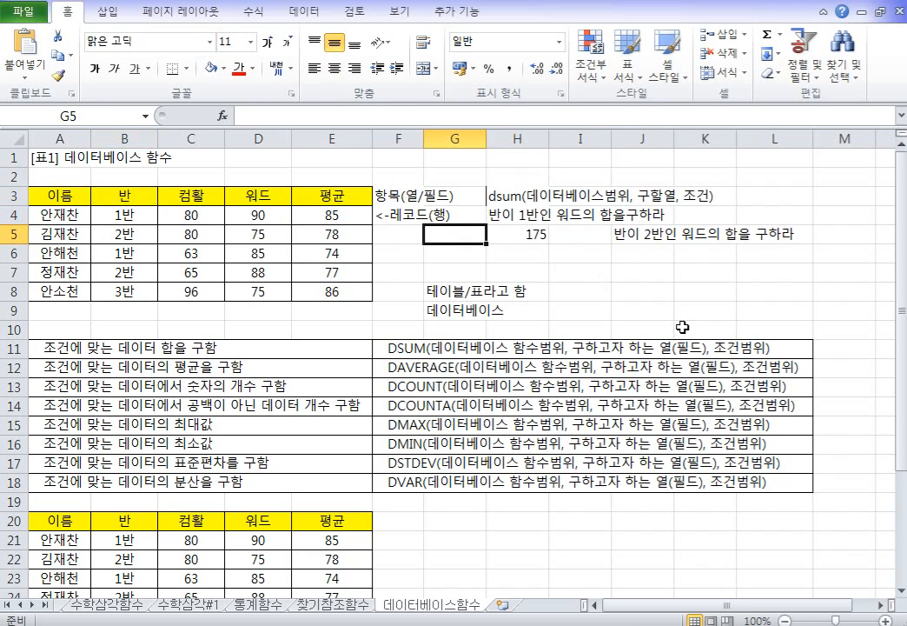
{"action": "type", "text": "반"}
{"action": "key", "text": "Return"}
{"action": "type", "text": "2반"}
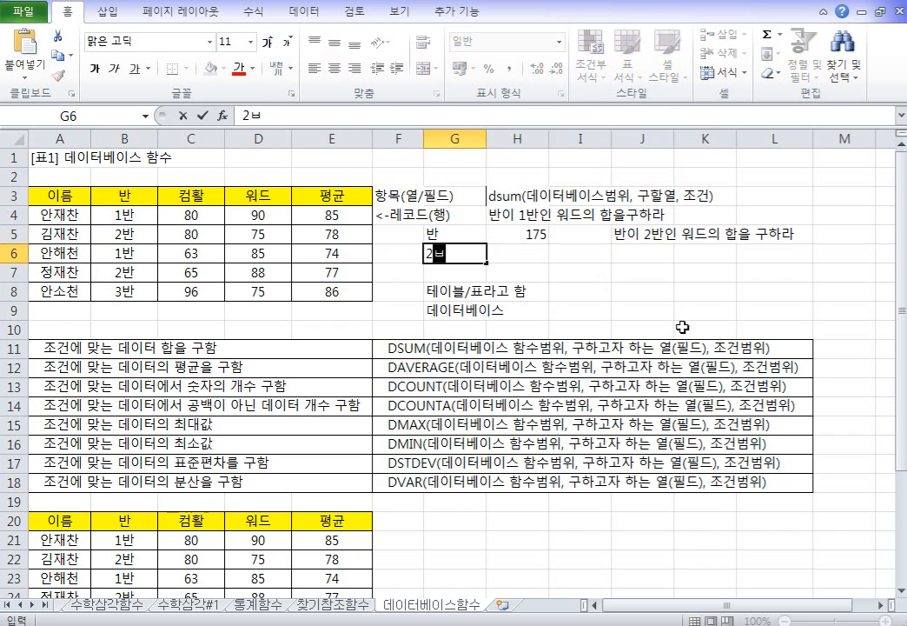
{"action": "key", "text": "Return"}
Format the criteria range G5:G6 with all borders and centred text, and fill its header cell yellow
{"action": "left_click_drag", "start_coordinate": [443, 233], "coordinate": [417, 251]}
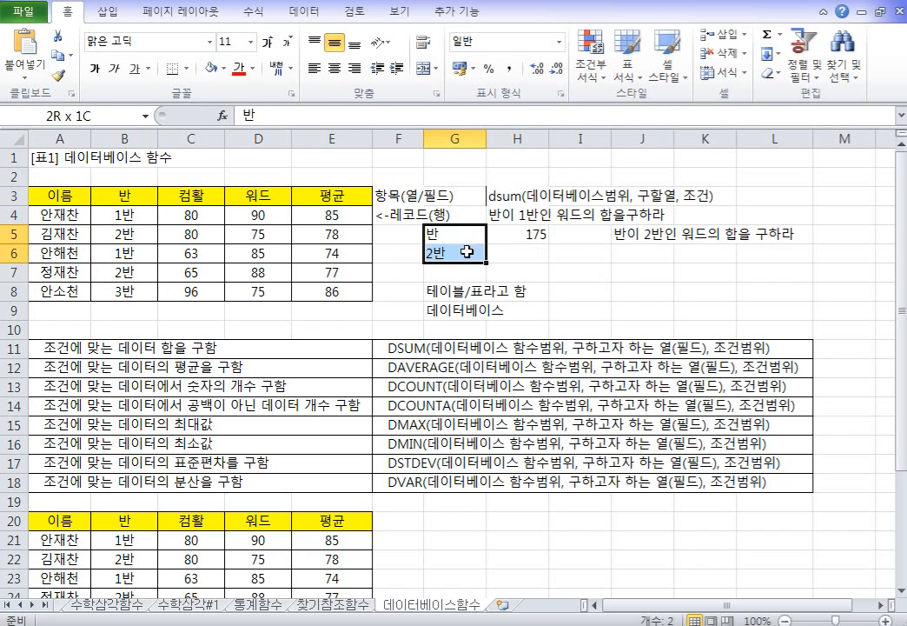
{"action": "left_click", "coordinate": [178, 68]}
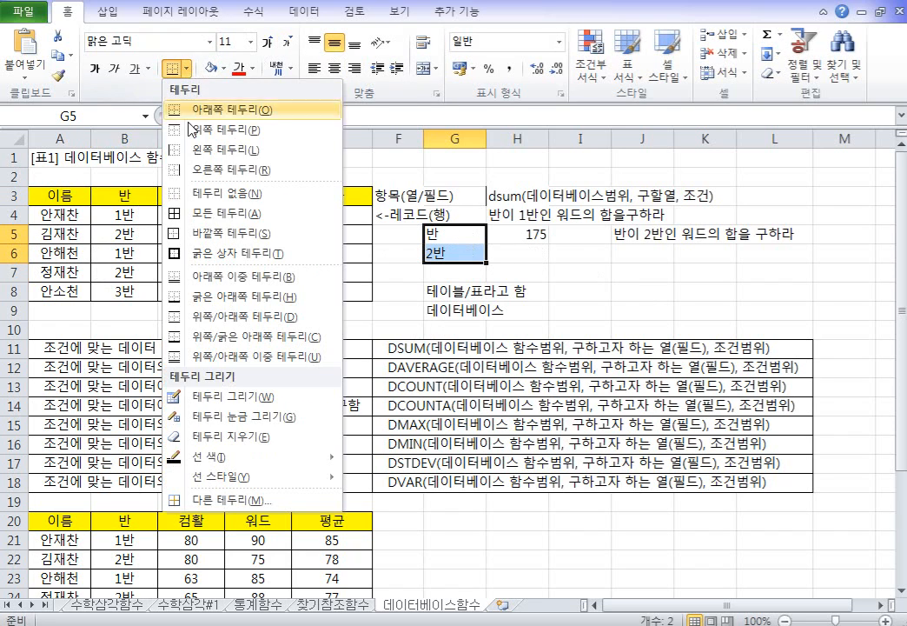
{"action": "left_click", "coordinate": [209, 213]}
{"action": "left_click", "coordinate": [449, 236]}
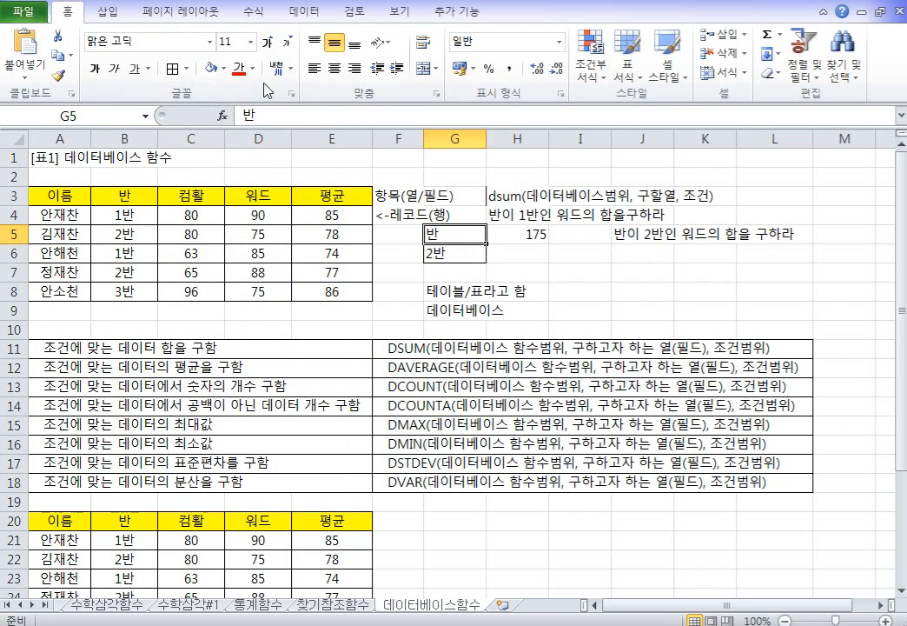
{"action": "left_click", "coordinate": [223, 67]}
{"action": "left_click", "coordinate": [212, 188]}
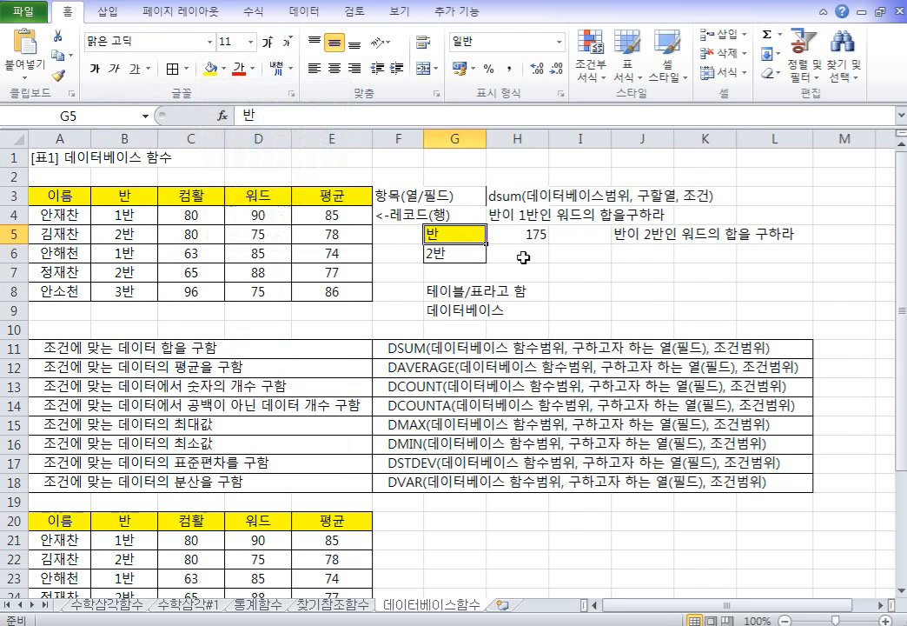
{"action": "left_click_drag", "start_coordinate": [452, 234], "coordinate": [452, 253]}
{"action": "left_click", "coordinate": [334, 67]}
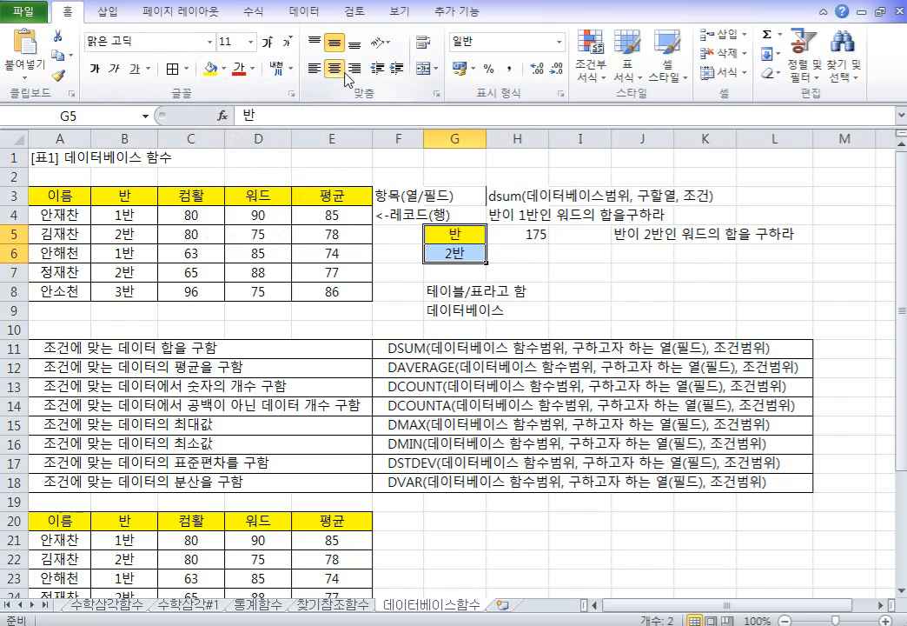
Begin a DSUM formula in I6 for the 2반 워드 total
{"action": "left_click", "coordinate": [579, 253]}
{"action": "type", "text": "=dsum("}
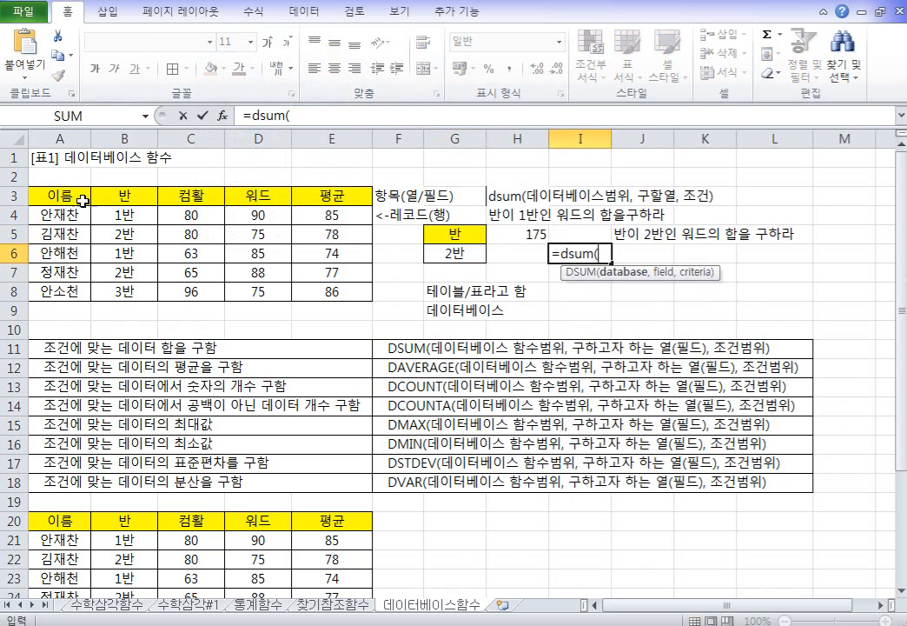
{"action": "left_click_drag", "start_coordinate": [81, 197], "coordinate": [324, 294]}
{"action": "left_click", "coordinate": [325, 293]}
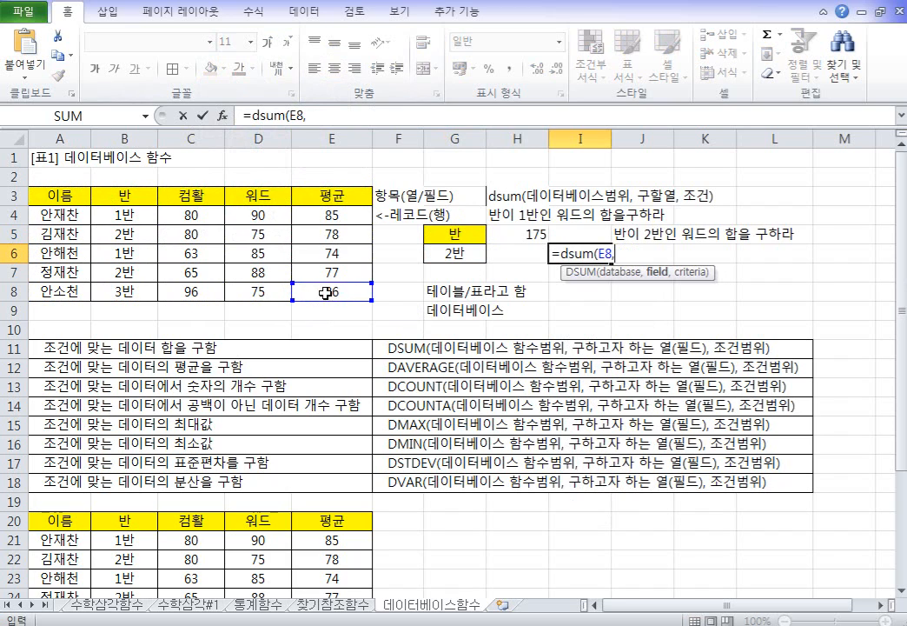
{"action": "type", "text": ","}
{"action": "key", "text": "BackSpace"}
{"action": "key", "text": "BackSpace"}
{"action": "key", "text": "BackSpace"}
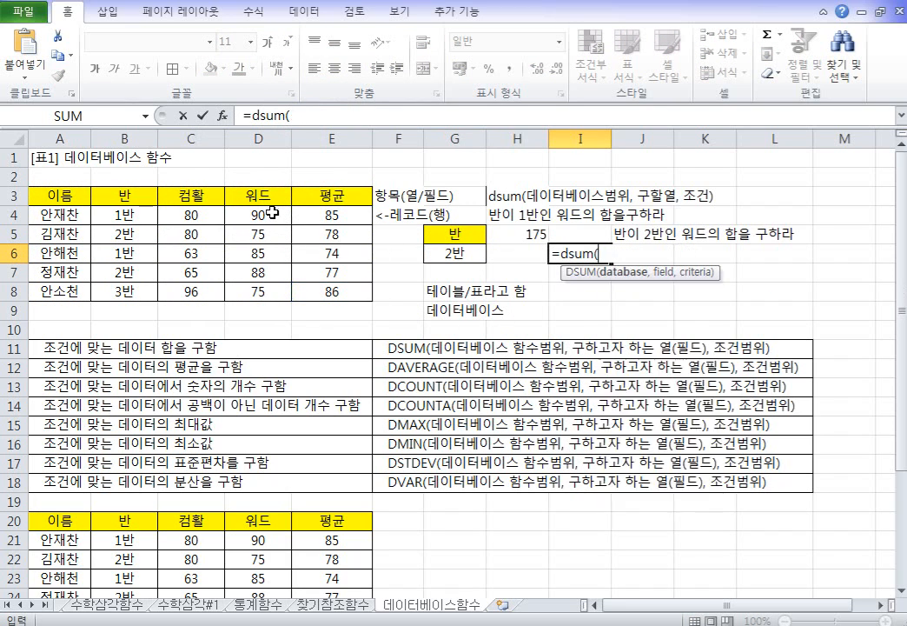
Complete the DSUM formula in I6 with database A3:E8, the 워드 header D3 as field, and criteria G5:G6
{"action": "left_click_drag", "start_coordinate": [59, 196], "coordinate": [306, 287]}
{"action": "type", "text": ","}
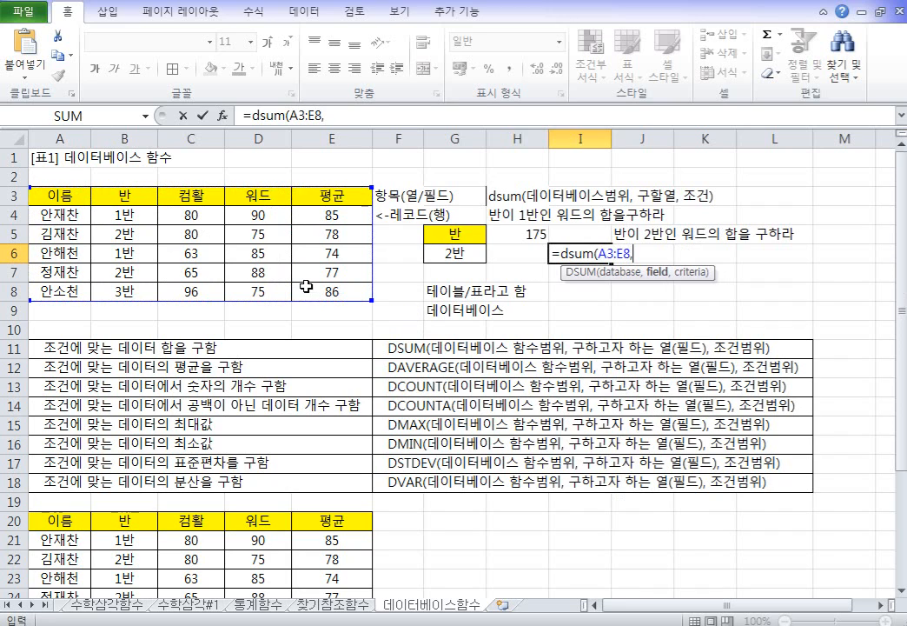
{"action": "left_click", "coordinate": [259, 196]}
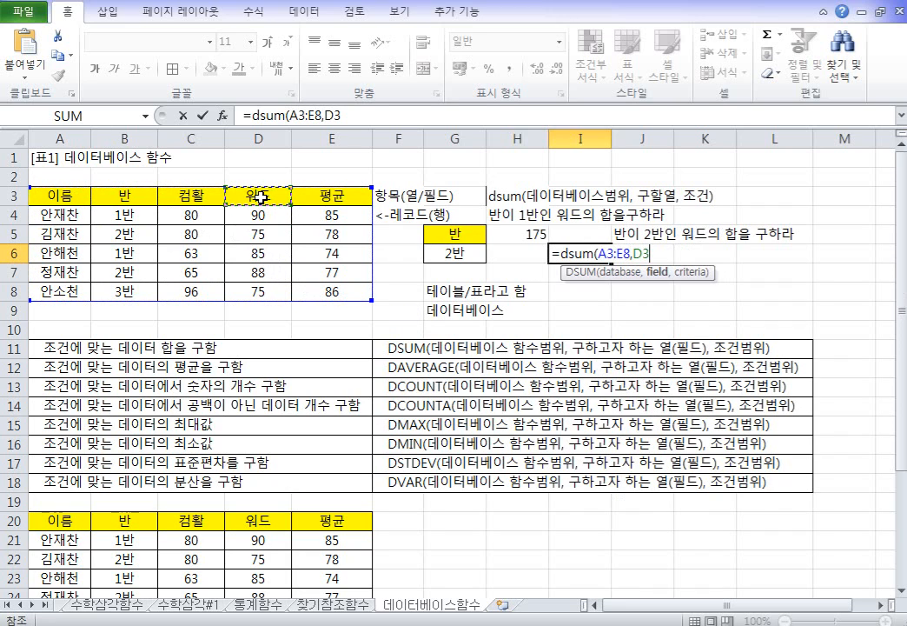
{"action": "type", "text": ","}
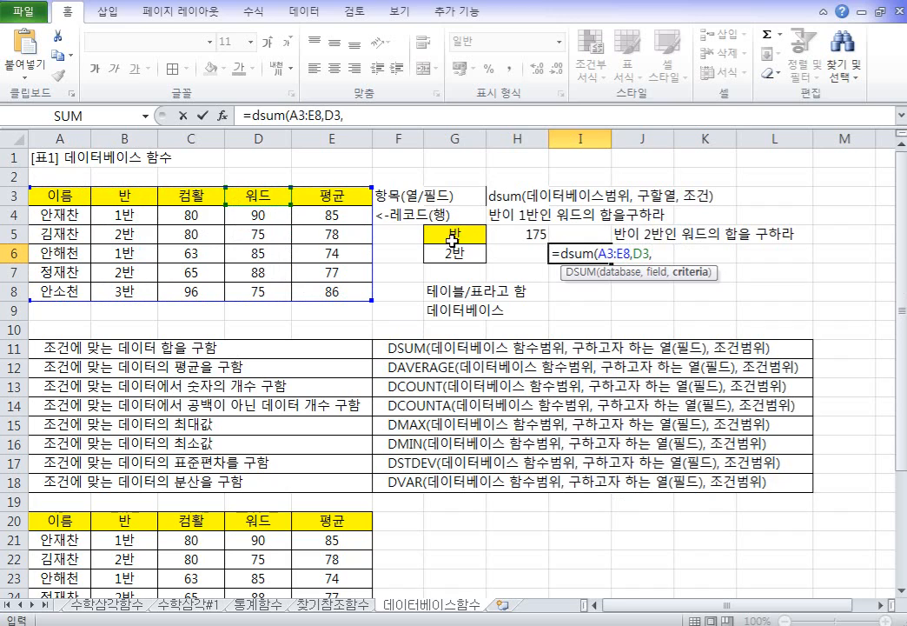
{"action": "left_click_drag", "start_coordinate": [449, 234], "coordinate": [437, 265]}
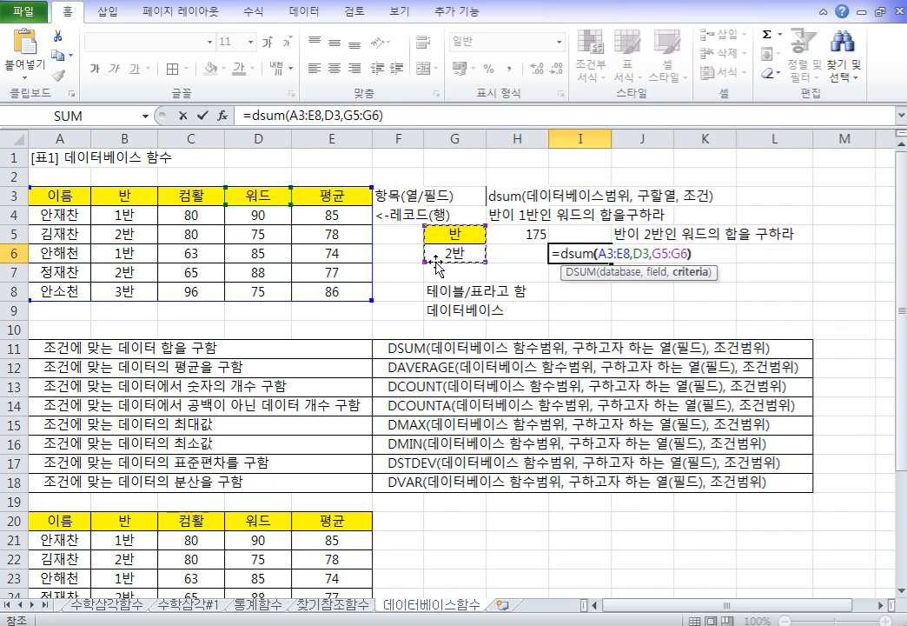
{"action": "key", "text": "Return"}
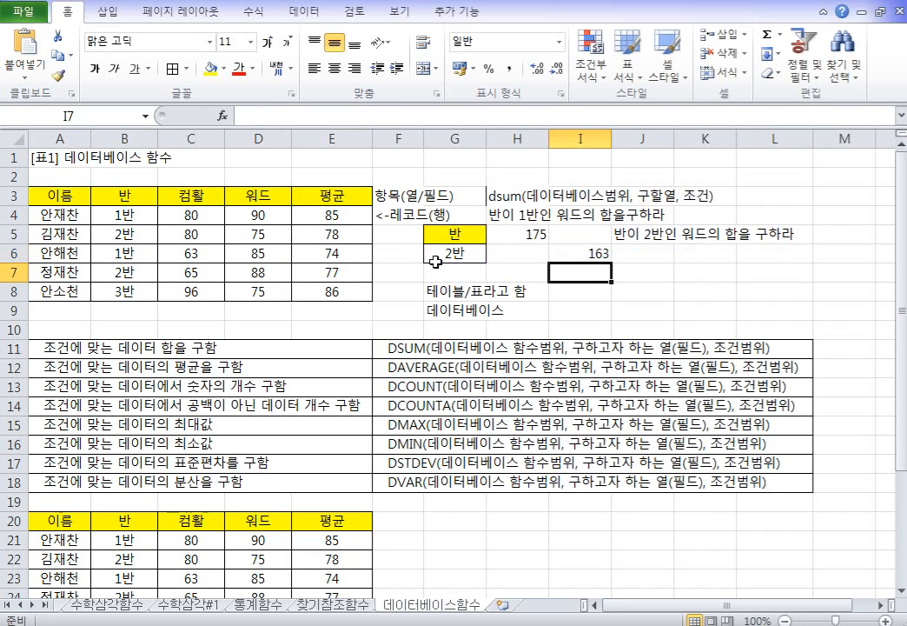
Check the DSUM result in I6 against the sum of the two 2반 워드 scores, D5 and D7
{"action": "left_click", "coordinate": [118, 233]}
{"action": "left_click", "coordinate": [129, 274]}
{"action": "left_click", "coordinate": [242, 234]}
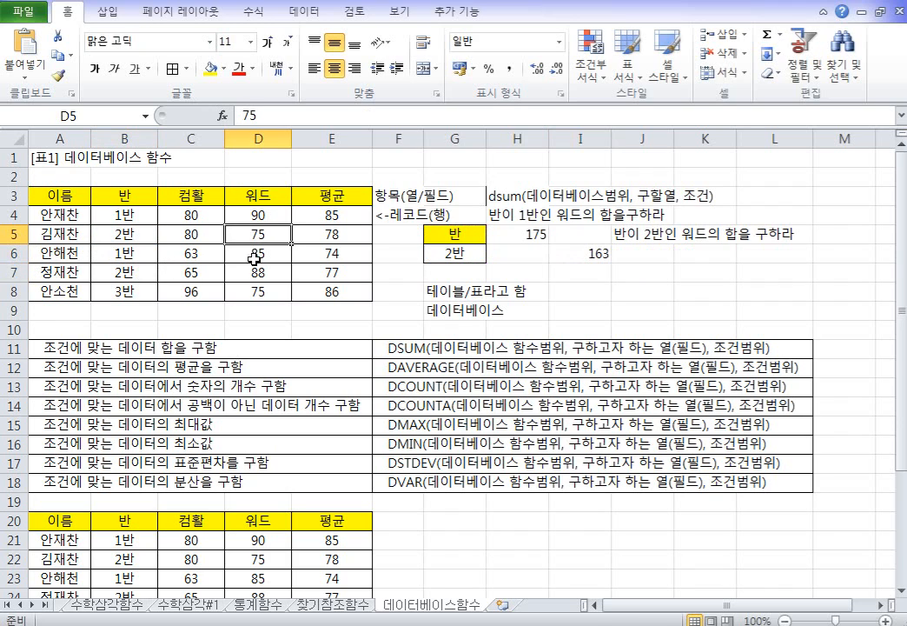
{"action": "left_click", "coordinate": [253, 273], "text": "ctrl"}
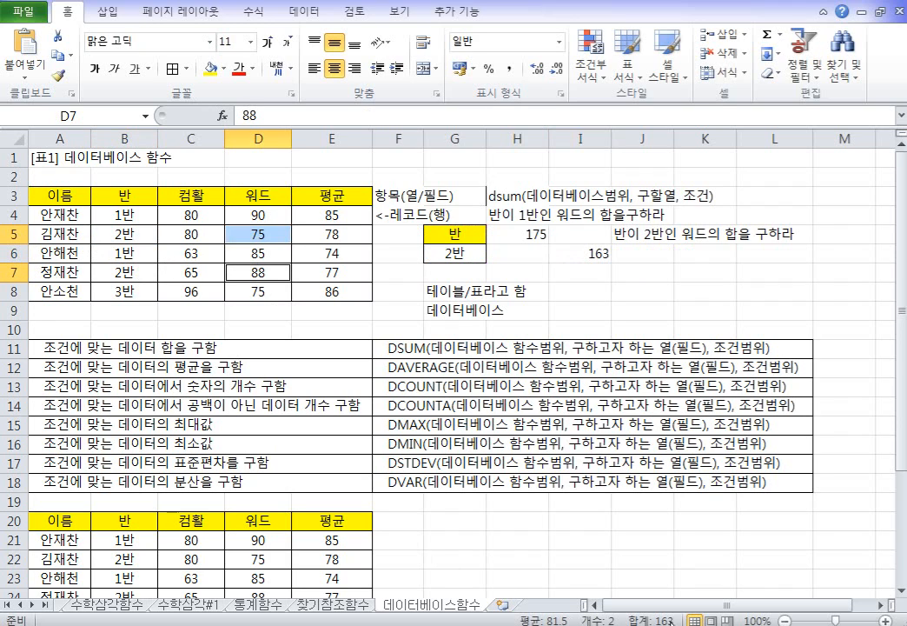
{"action": "left_click", "coordinate": [591, 256]}
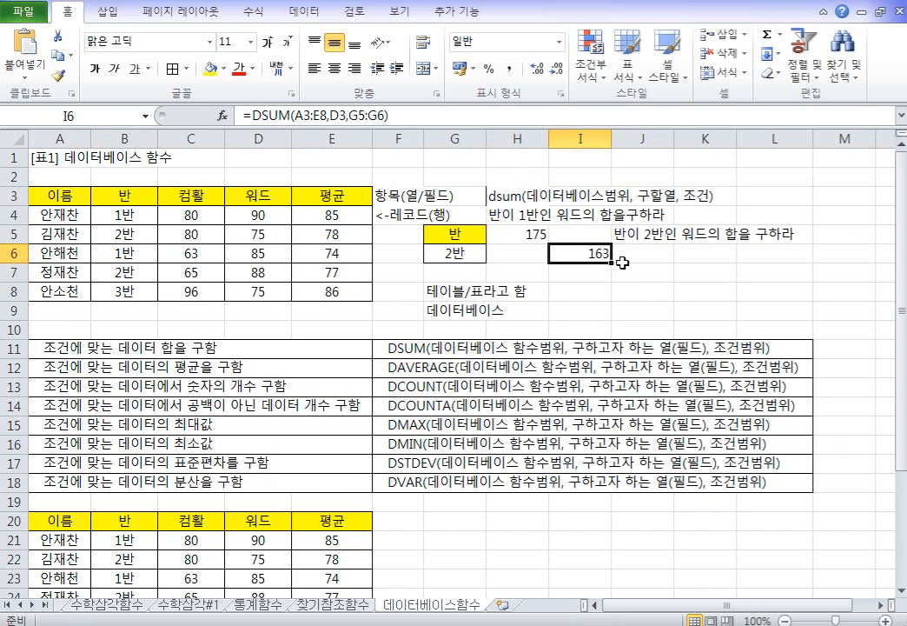
Review the database function syntax list in F11:L18 and the practice questions below the second table
{"action": "scroll", "coordinate": [622, 263], "scroll_direction": "down", "scroll_amount": 2}
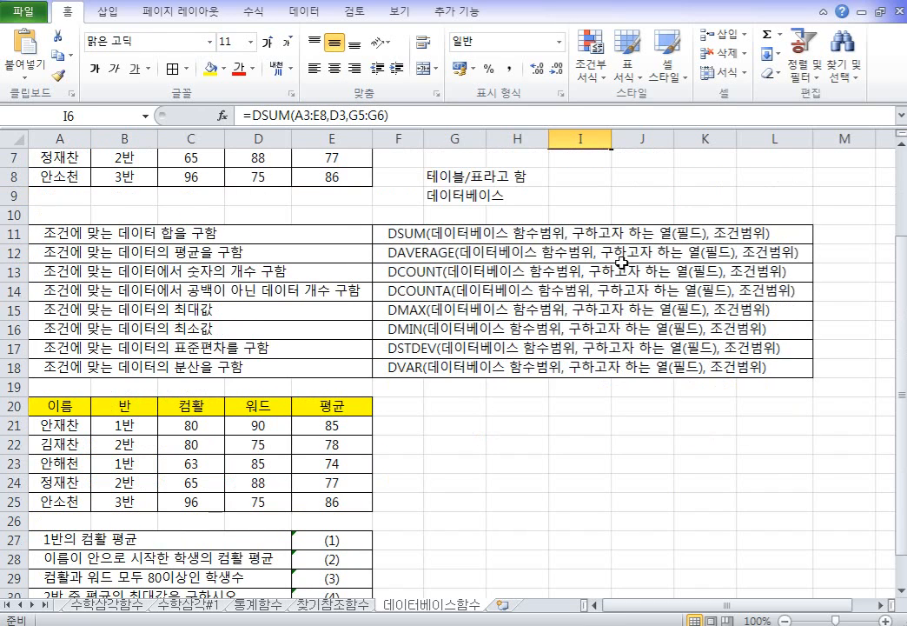
{"action": "left_click_drag", "start_coordinate": [409, 233], "coordinate": [429, 366]}
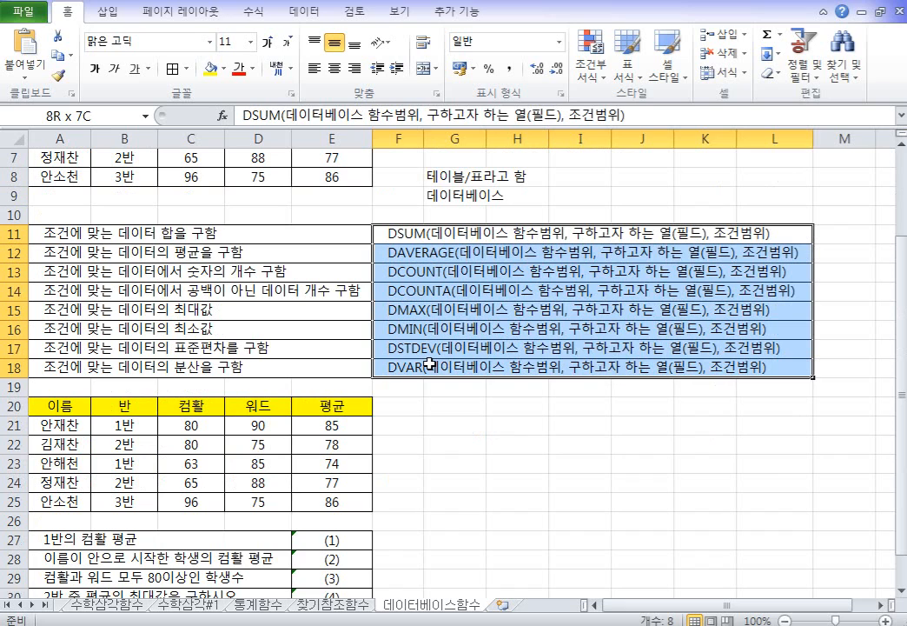
{"action": "scroll", "coordinate": [431, 362], "scroll_direction": "down", "scroll_amount": 3}
{"action": "left_click", "coordinate": [430, 364]}
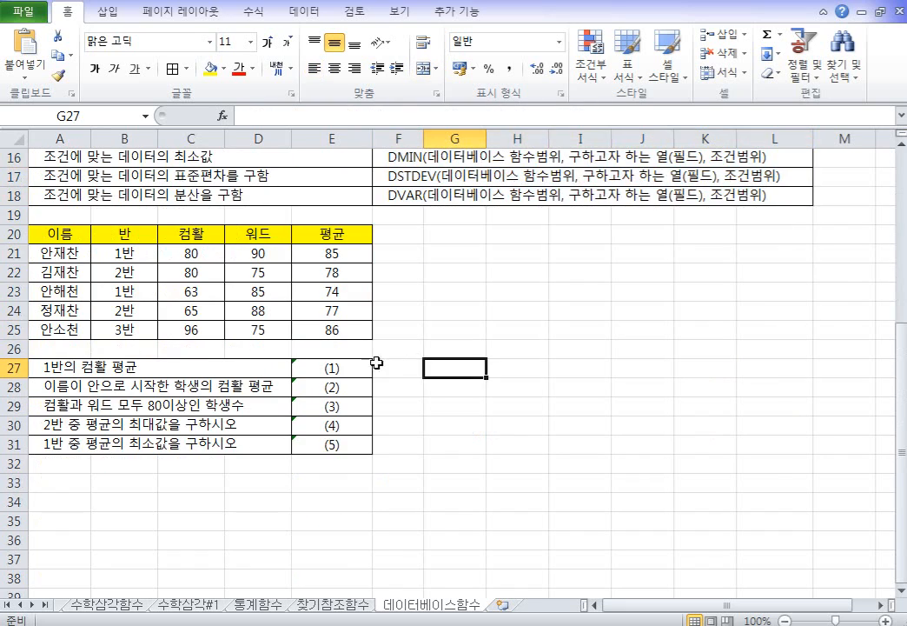
Answer question 1 in E27 with a DAVERAGE formula using database A20:E25, the 컴활 header C20 as field, and criteria B20:B21
{"action": "left_click", "coordinate": [363, 366]}
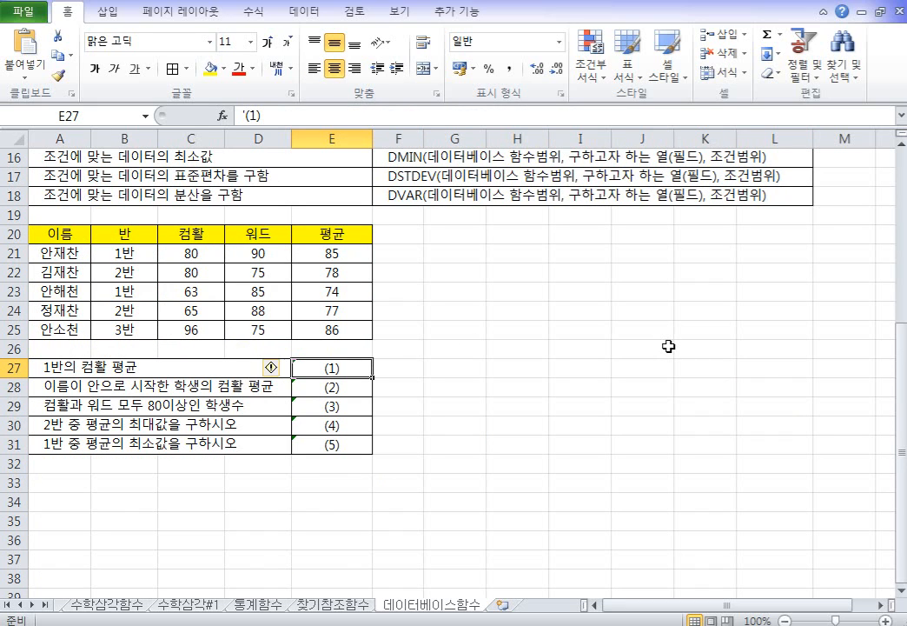
{"action": "type", "text": "=daverage("}
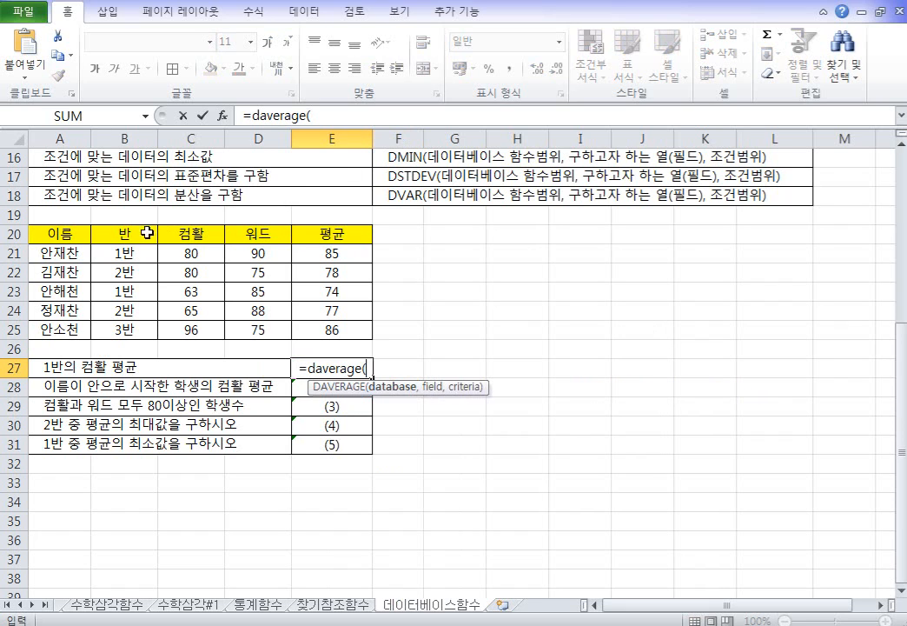
{"action": "left_click_drag", "start_coordinate": [73, 233], "coordinate": [318, 327]}
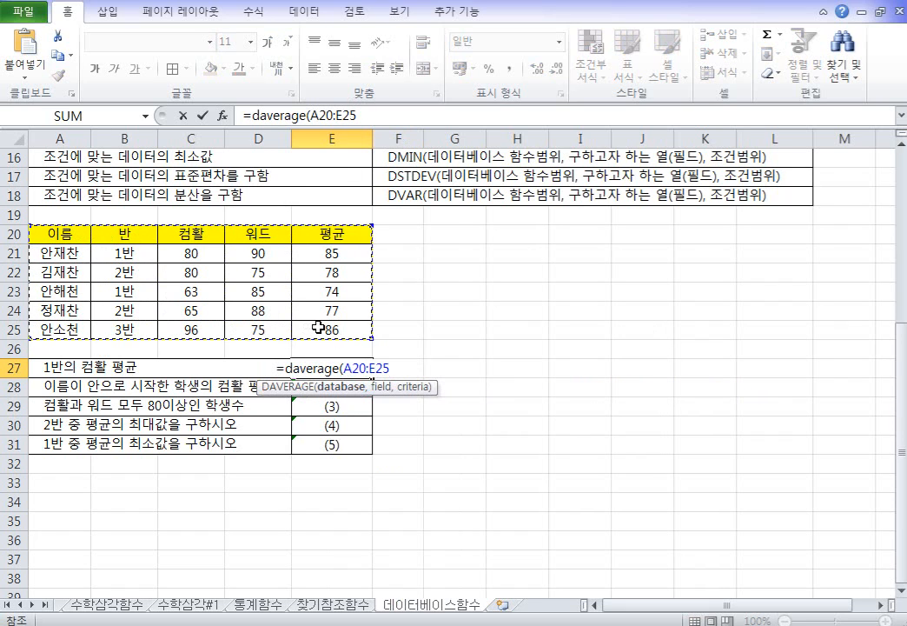
{"action": "type", "text": ","}
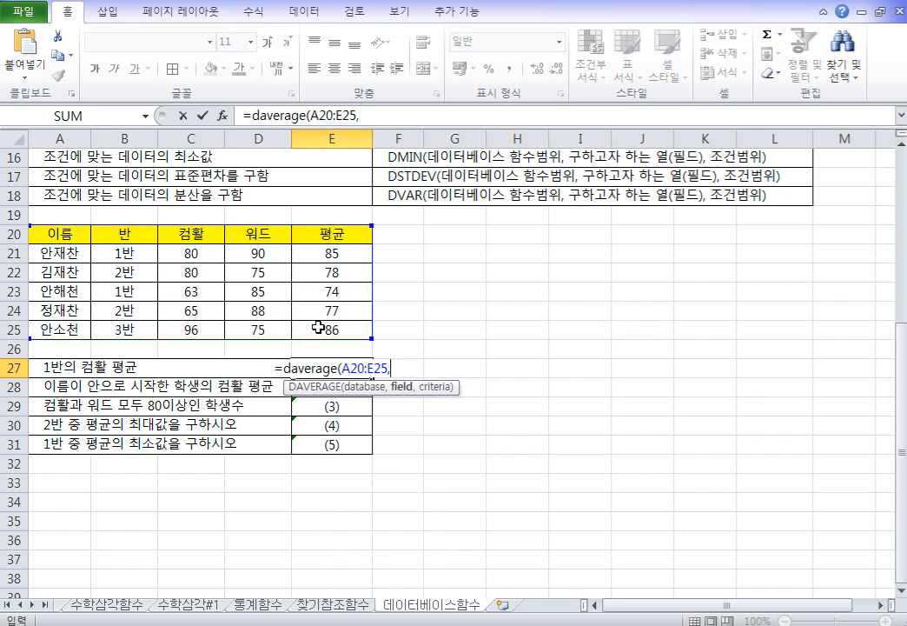
{"action": "left_click", "coordinate": [200, 235]}
{"action": "type", "text": ","}
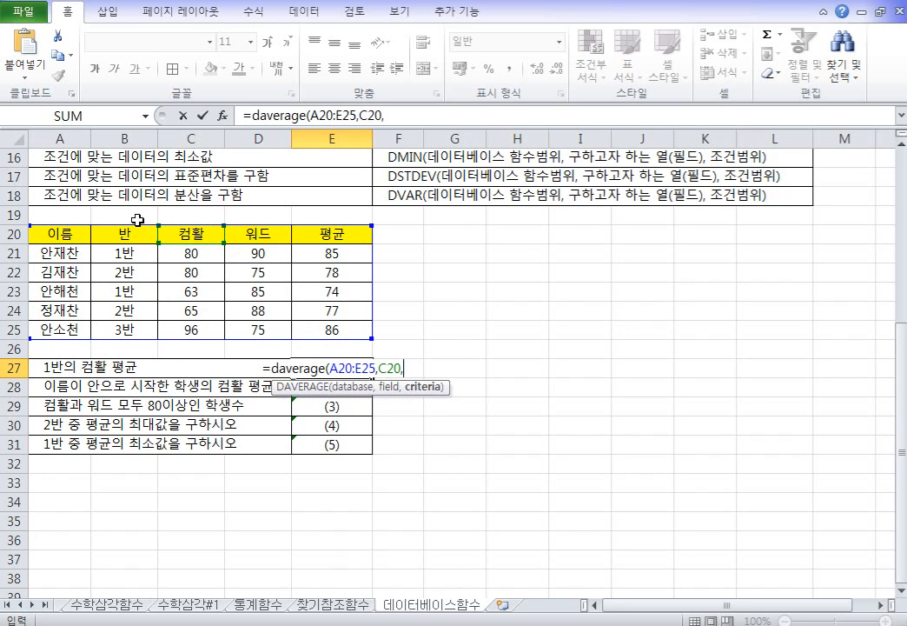
{"action": "left_click_drag", "start_coordinate": [128, 233], "coordinate": [125, 254]}
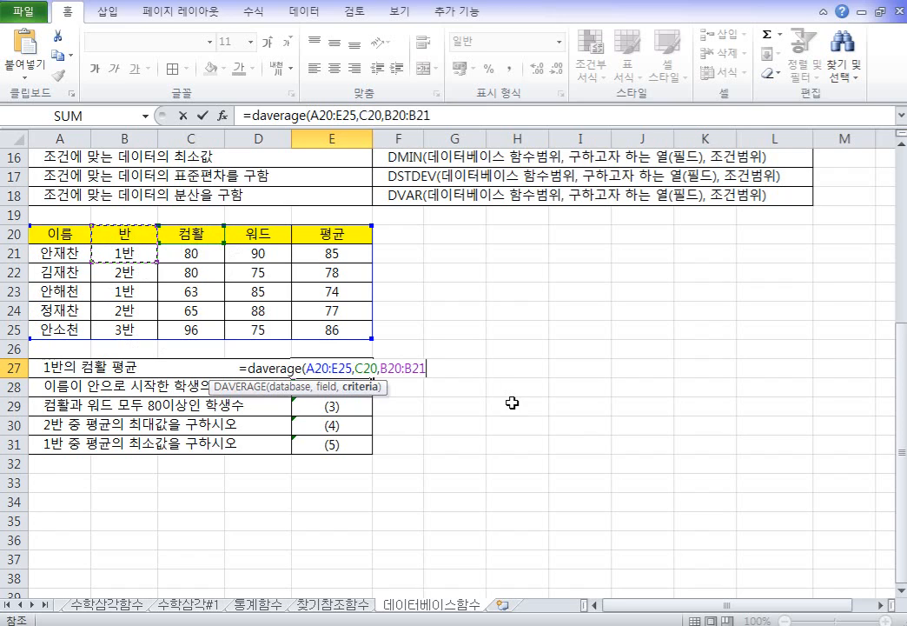
{"action": "key", "text": "Return"}
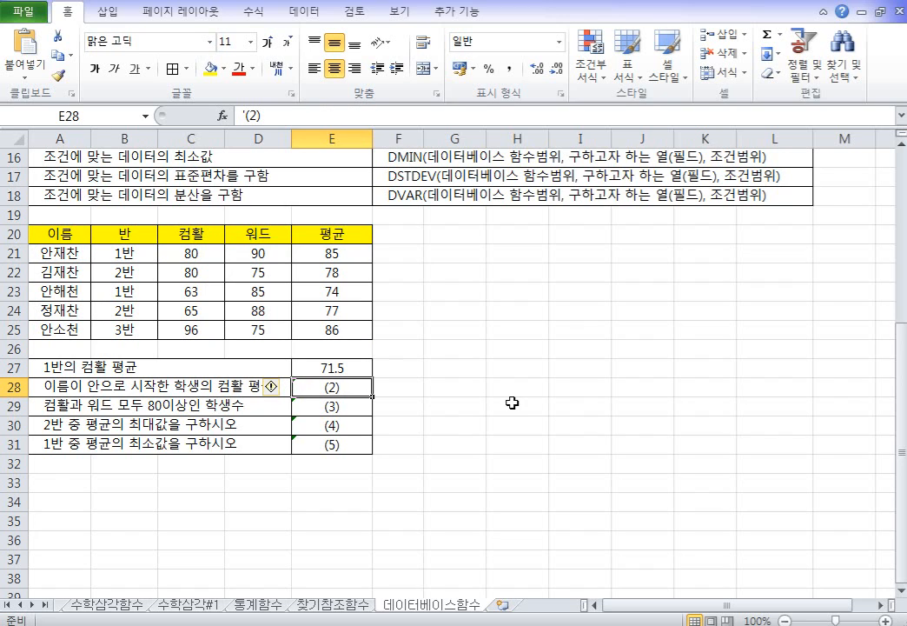
Enter the question 2 criteria in B33:B34, with 이름 as header and 안* as the condition below it
{"action": "left_click", "coordinate": [124, 485]}
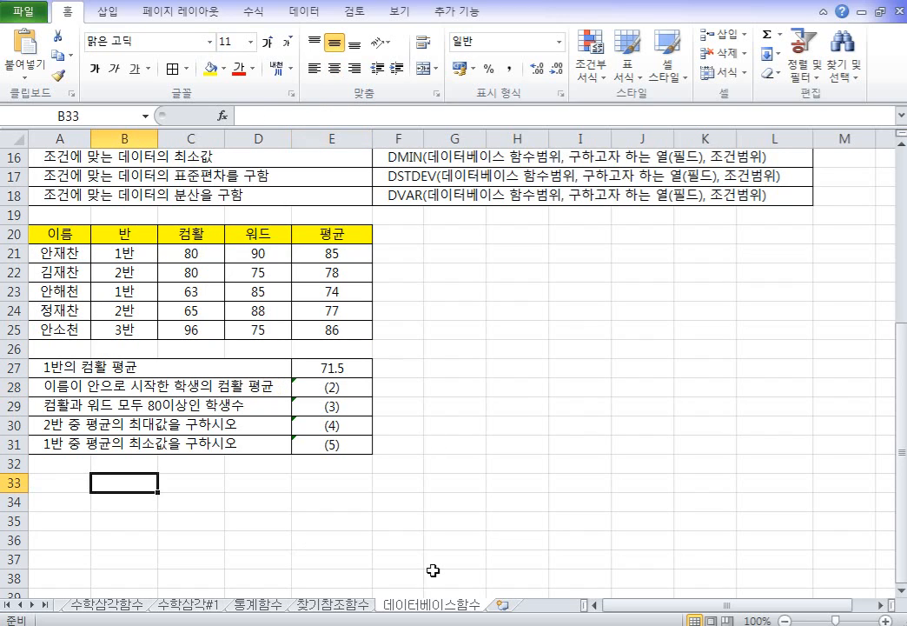
{"action": "type", "text": "dlfm"}
{"action": "key", "text": "BackSpace"}
{"action": "key", "text": "BackSpace"}
{"action": "key", "text": "BackSpace"}
{"action": "key", "text": "BackSpace"}
{"action": "type", "text": "이름"}
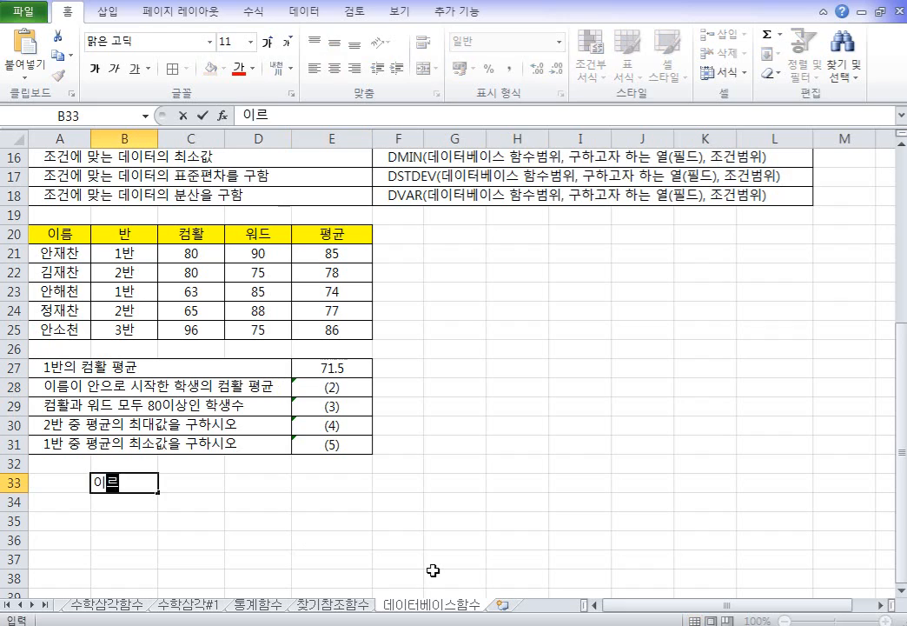
{"action": "key", "text": "Return"}
{"action": "type", "text": "아"}
{"action": "type", "text": "*"}
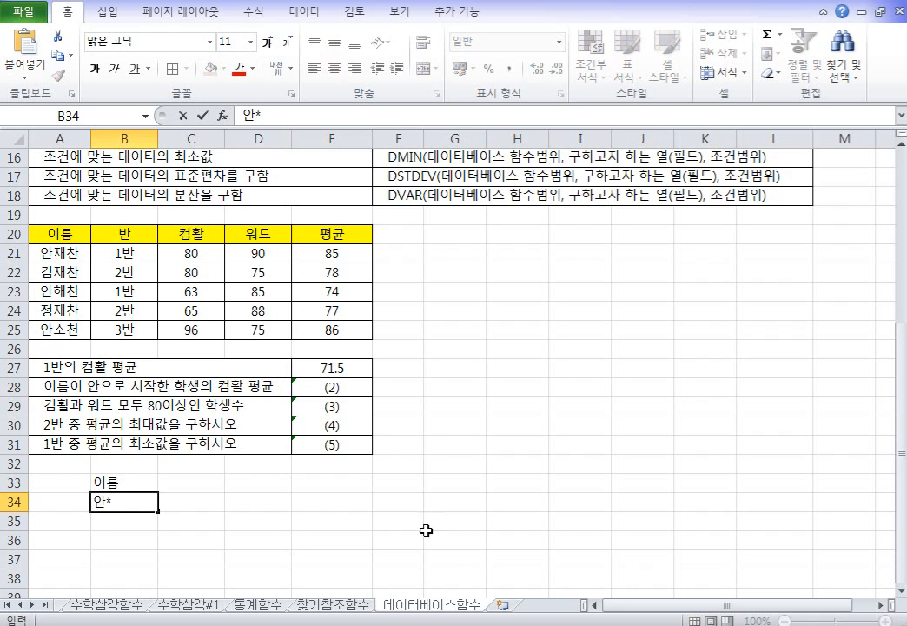
Answer question 2 in E28 with a DAVERAGE formula using database A20:E25, the 컴활 header C20 as field, and criteria B33:B34
{"action": "left_click", "coordinate": [335, 386]}
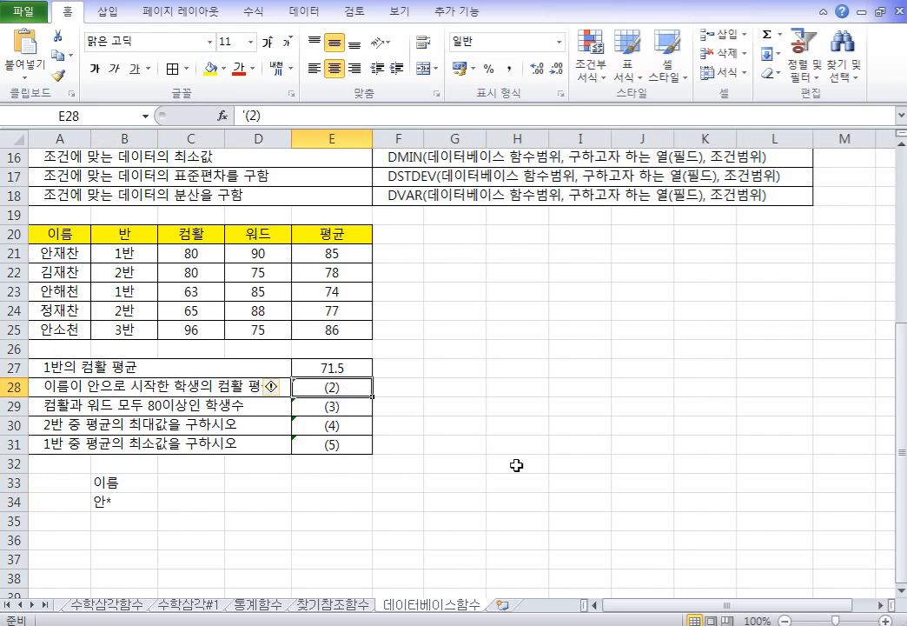
{"action": "type", "text": "=dav"}
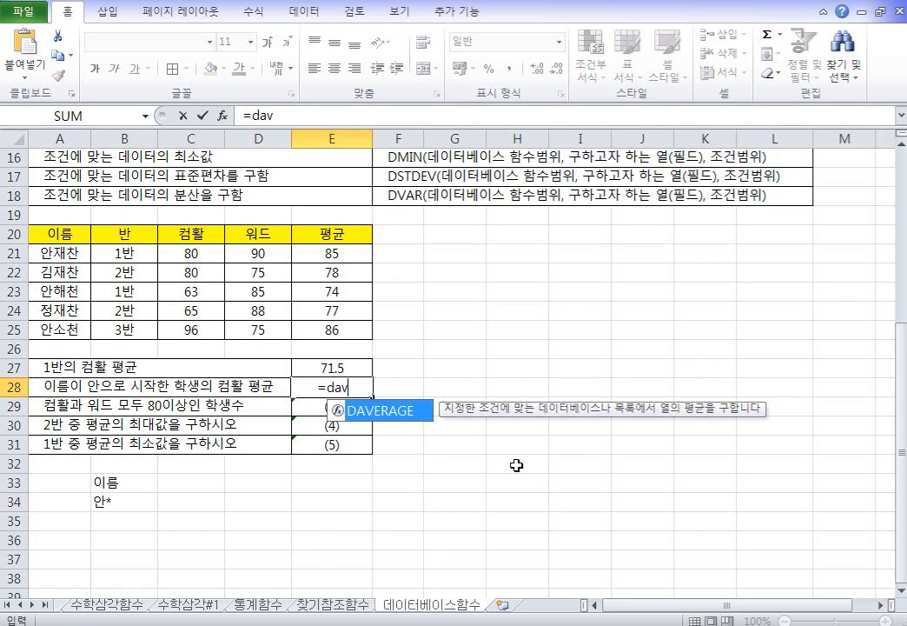
{"action": "type", "text": "erage("}
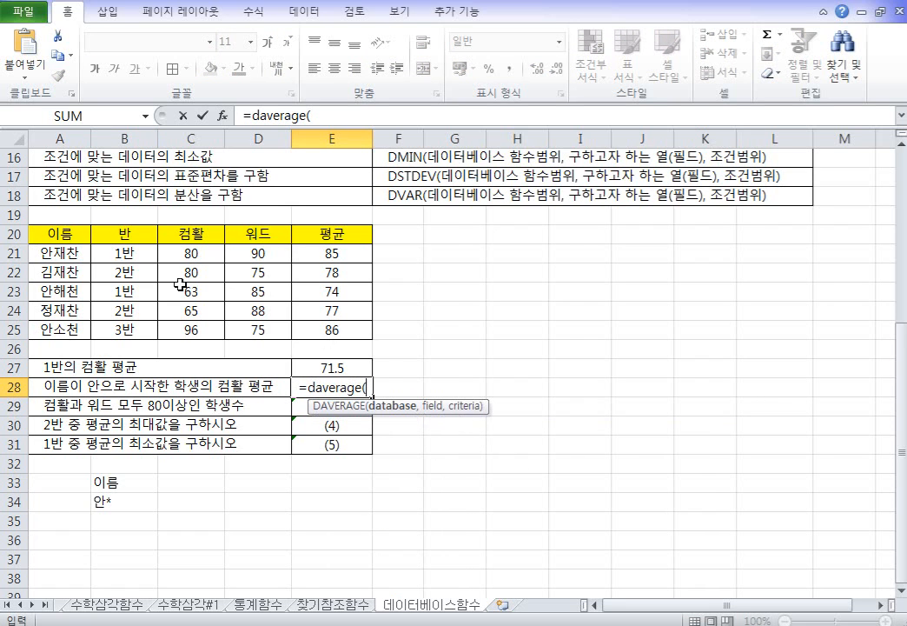
{"action": "left_click_drag", "start_coordinate": [73, 234], "coordinate": [322, 329]}
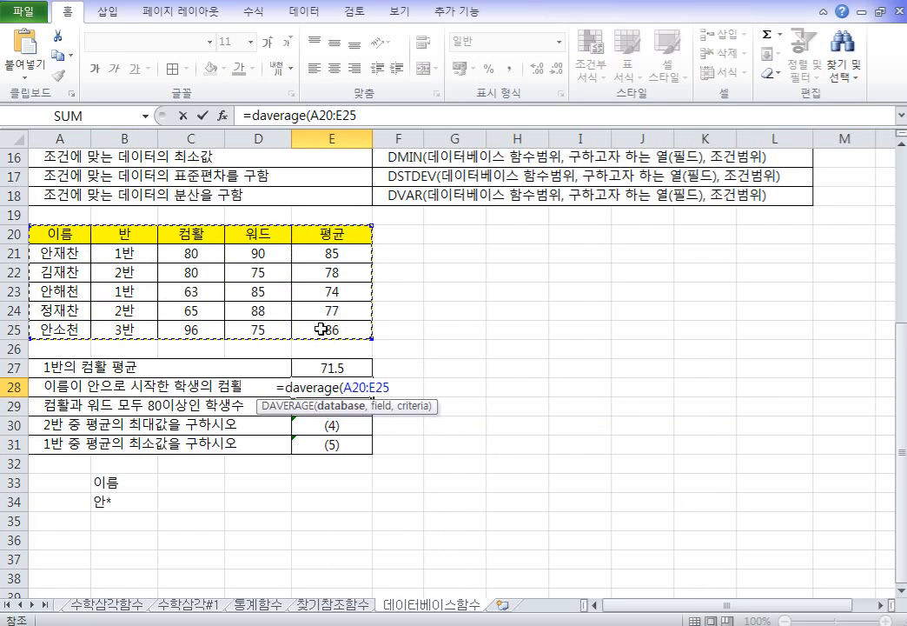
{"action": "type", "text": ","}
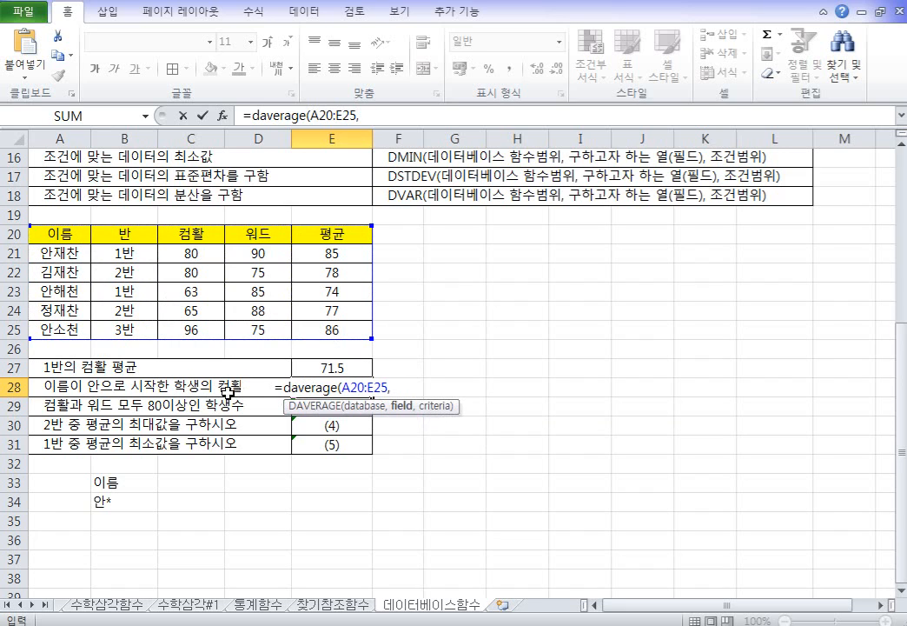
{"action": "left_click", "coordinate": [200, 231]}
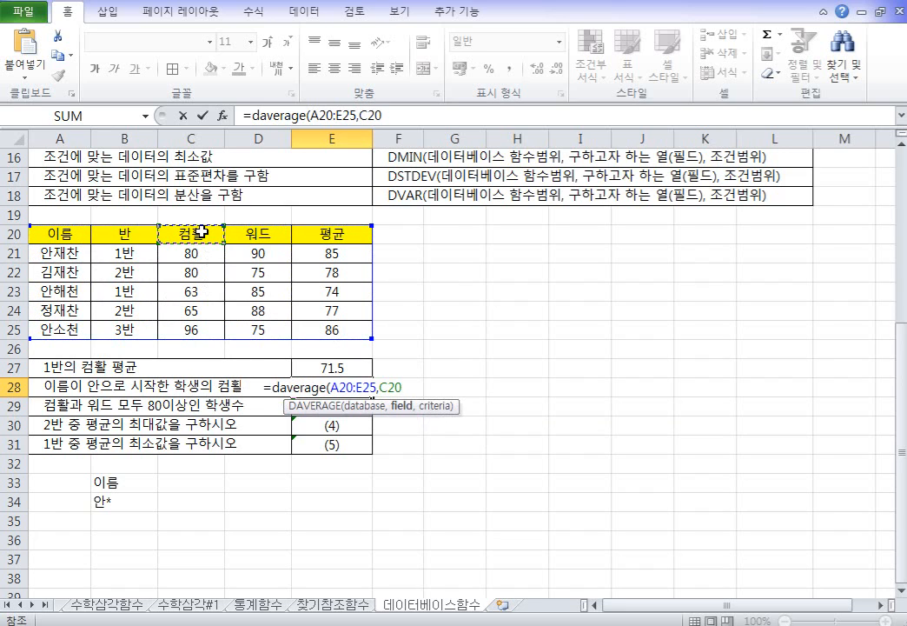
{"action": "type", "text": ","}
{"action": "left_click_drag", "start_coordinate": [108, 483], "coordinate": [121, 503]}
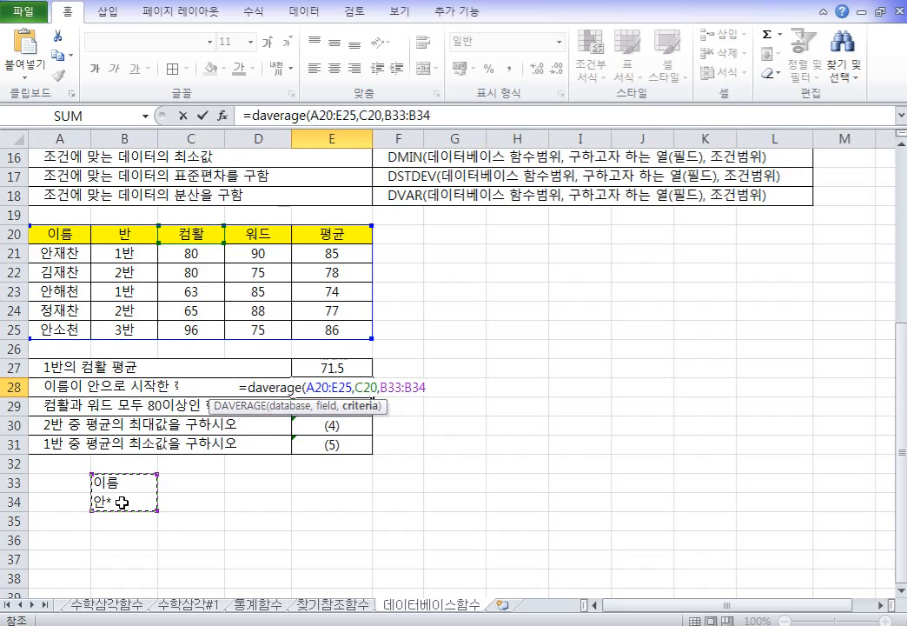
{"action": "key", "text": "Return"}
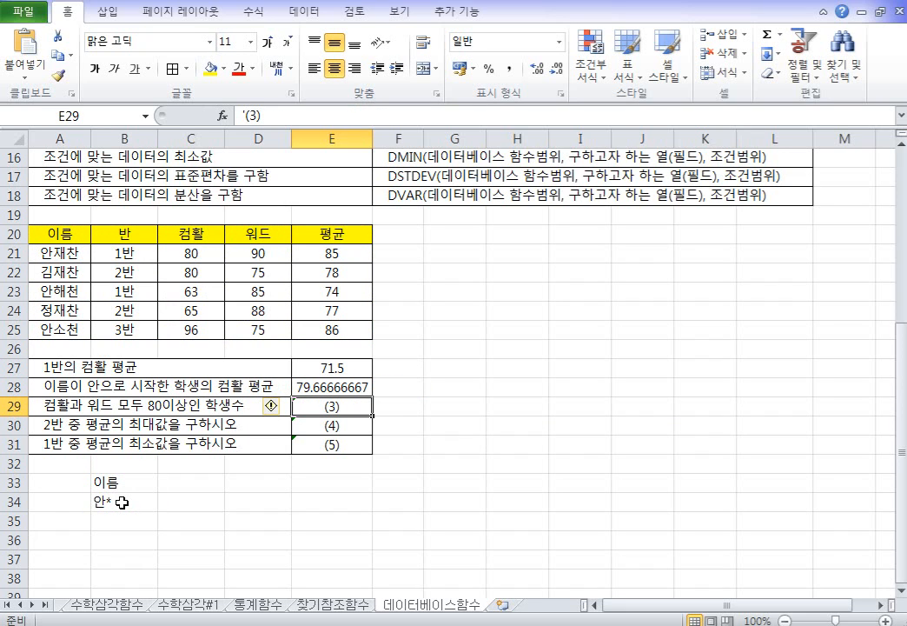
Check the DAVERAGE result in E28 against the average of the matching 컴활 scores in C21, C23 and C25
{"action": "left_click", "coordinate": [54, 249]}
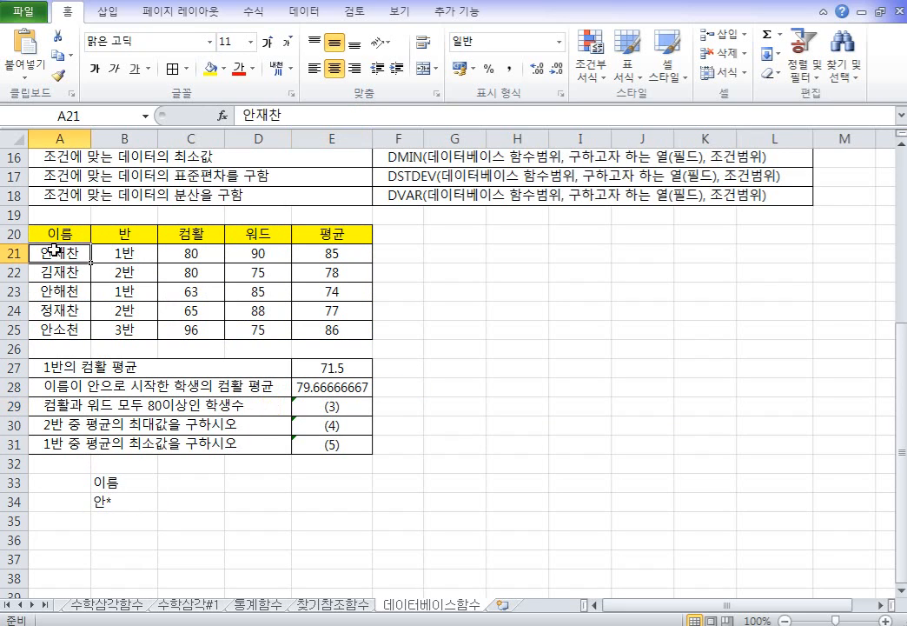
{"action": "left_click", "coordinate": [52, 295]}
{"action": "left_click", "coordinate": [71, 329]}
{"action": "left_click", "coordinate": [186, 251]}
{"action": "left_click", "coordinate": [190, 291], "text": "ctrl"}
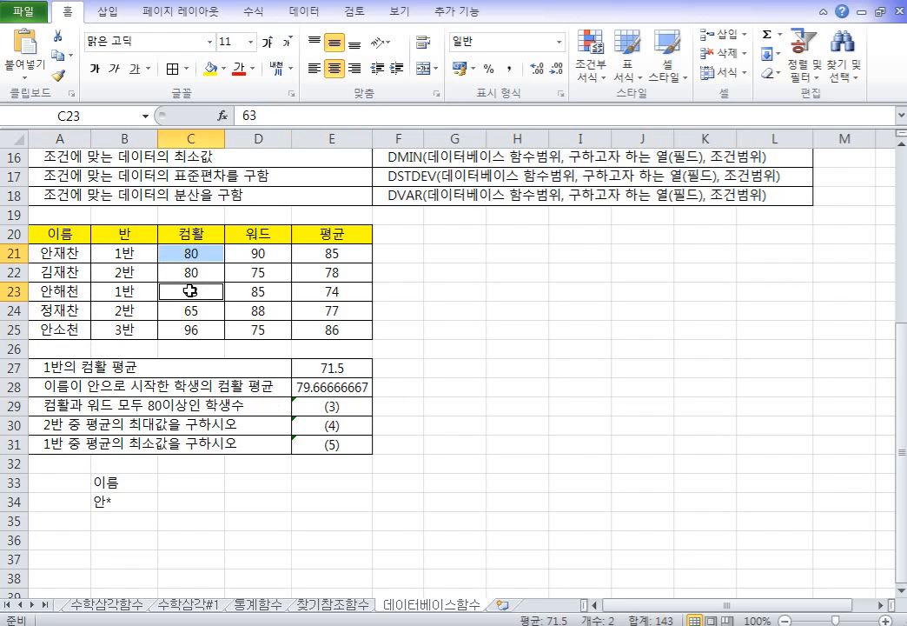
{"action": "left_click", "coordinate": [189, 329], "text": "ctrl"}
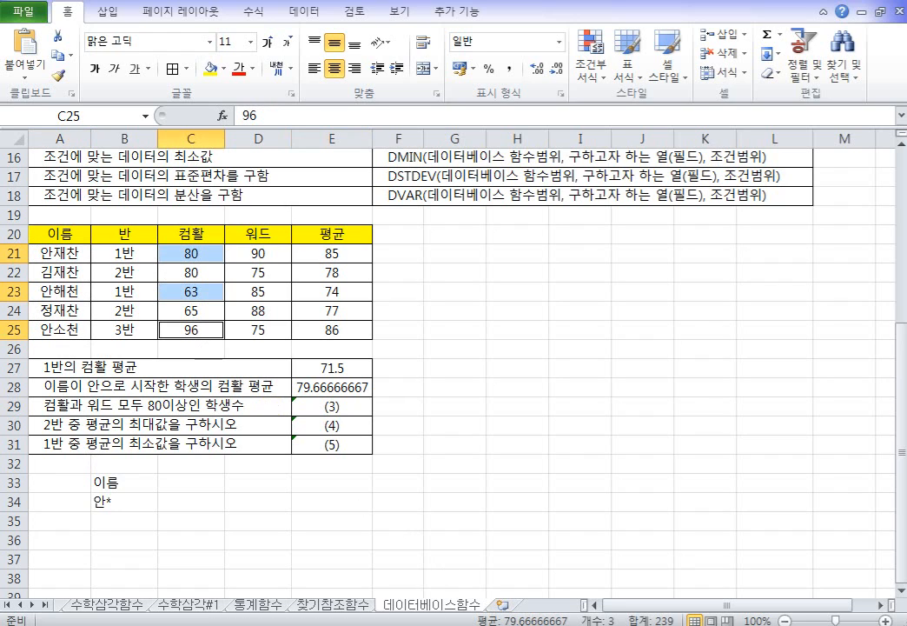
Enter the question 3 criteria headers 컴활 in C33 and 워드 in D33
{"action": "left_click", "coordinate": [347, 404]}
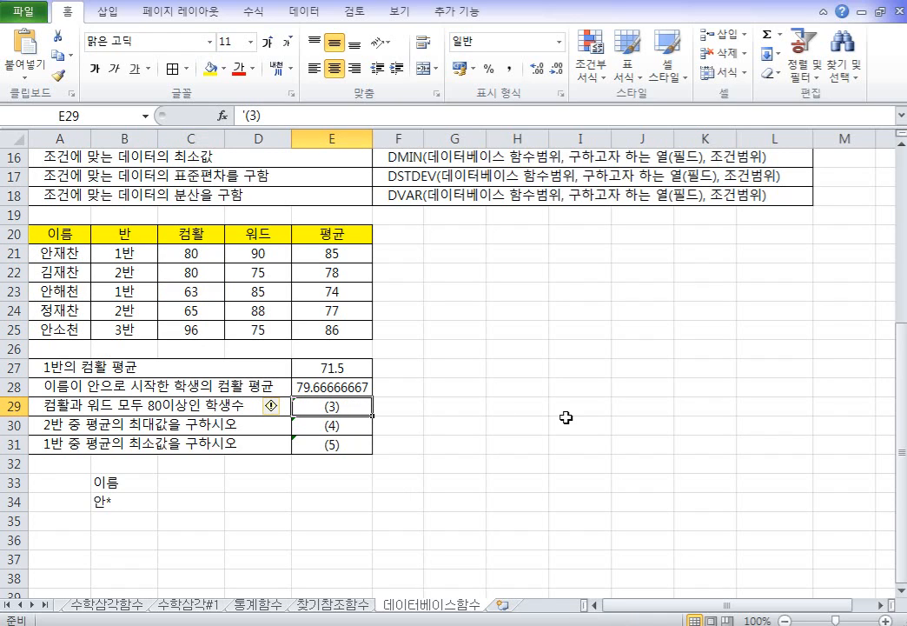
{"action": "left_click", "coordinate": [187, 483]}
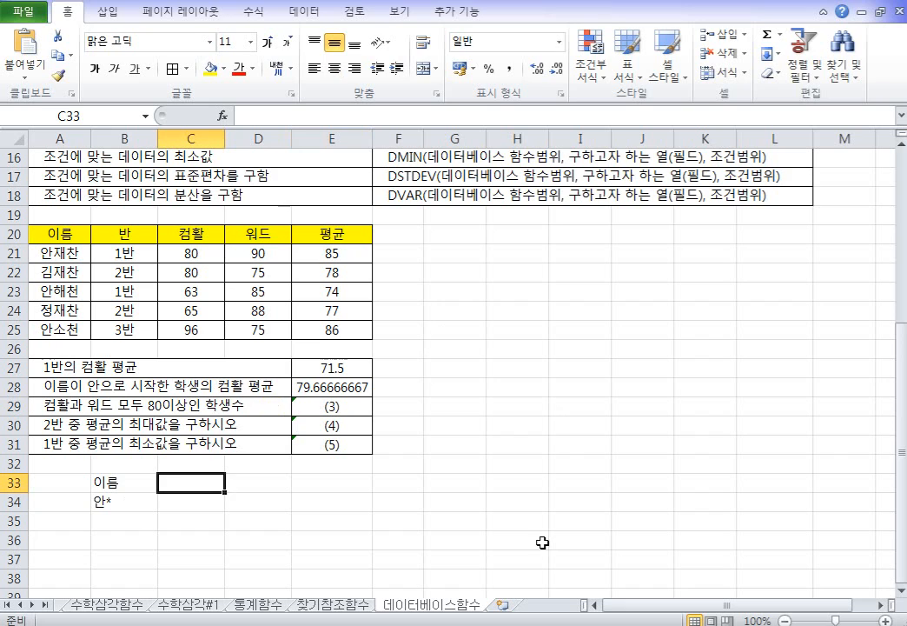
{"action": "type", "text": "zjaghkf"}
{"action": "key", "text": "Escape"}
{"action": "key", "text": "Hangul"}
{"action": "type", "text": "커"}
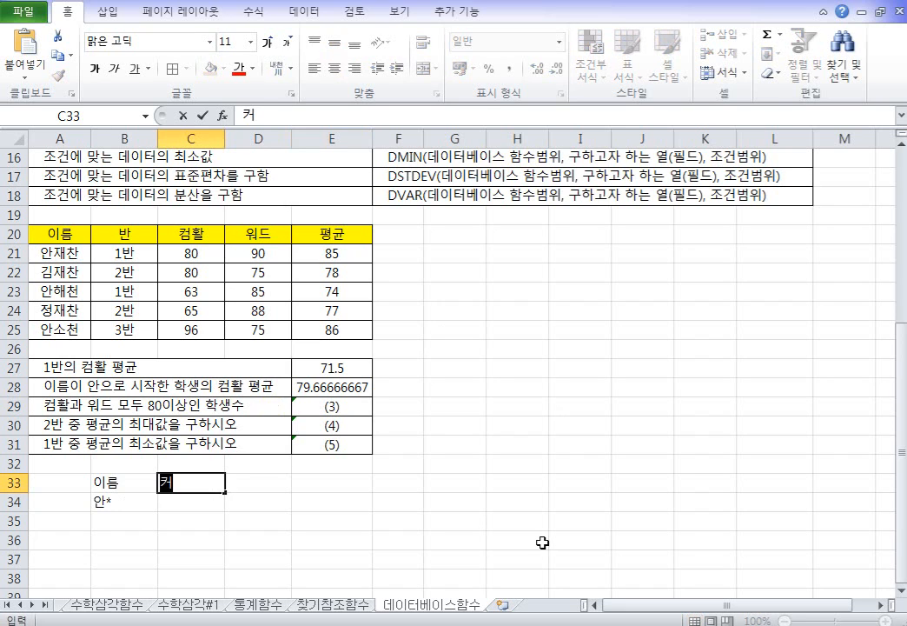
{"action": "type", "text": "ㅁ활"}
{"action": "key", "text": "Tab"}
{"action": "type", "text": "워드"}
{"action": "key", "text": "Return"}
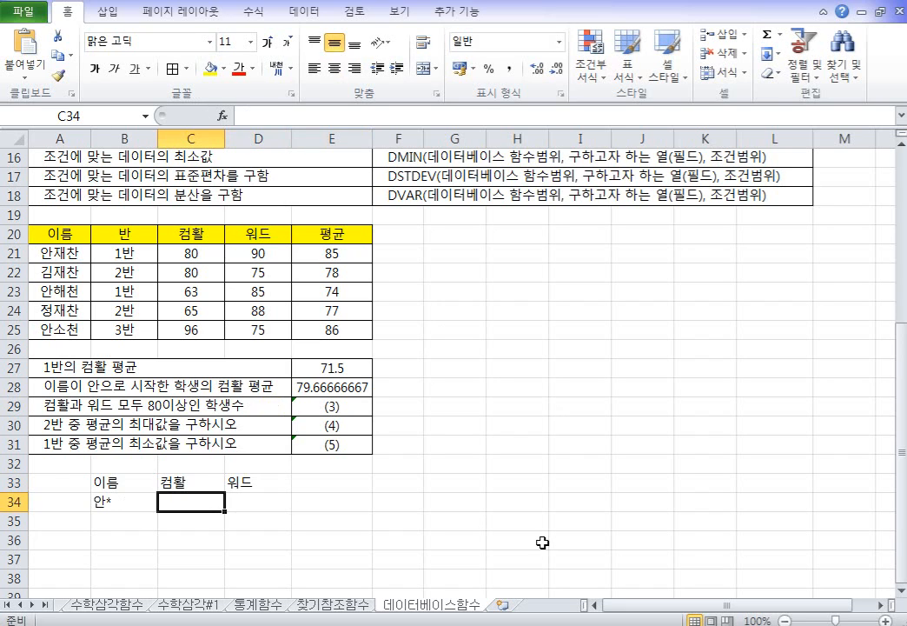
Enter the condition >=80 under both criteria headers, in C34 and D34
{"action": "type", "text": ">=80"}
{"action": "key", "text": "Tab"}
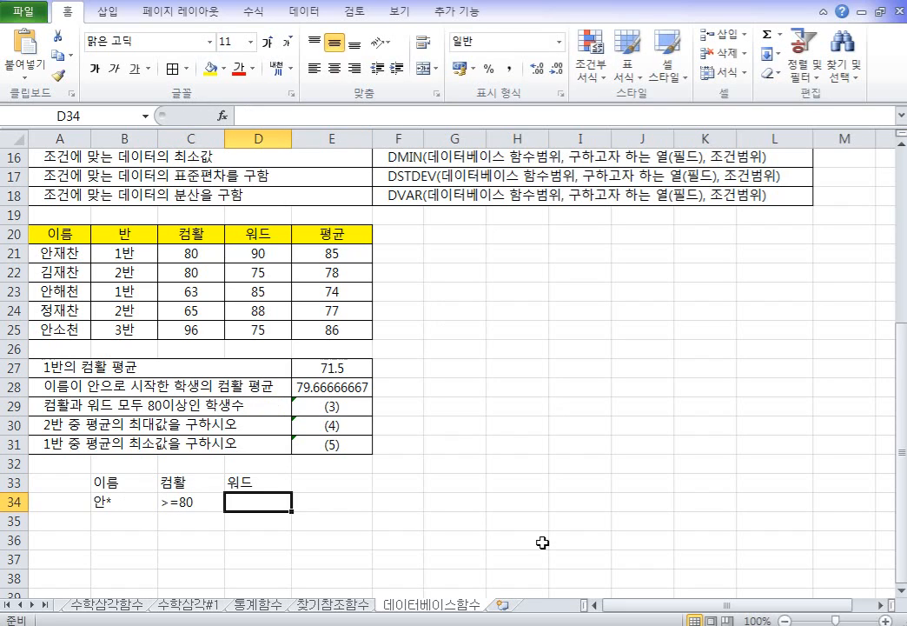
{"action": "type", "text": ">=80"}
{"action": "key", "text": "Return"}
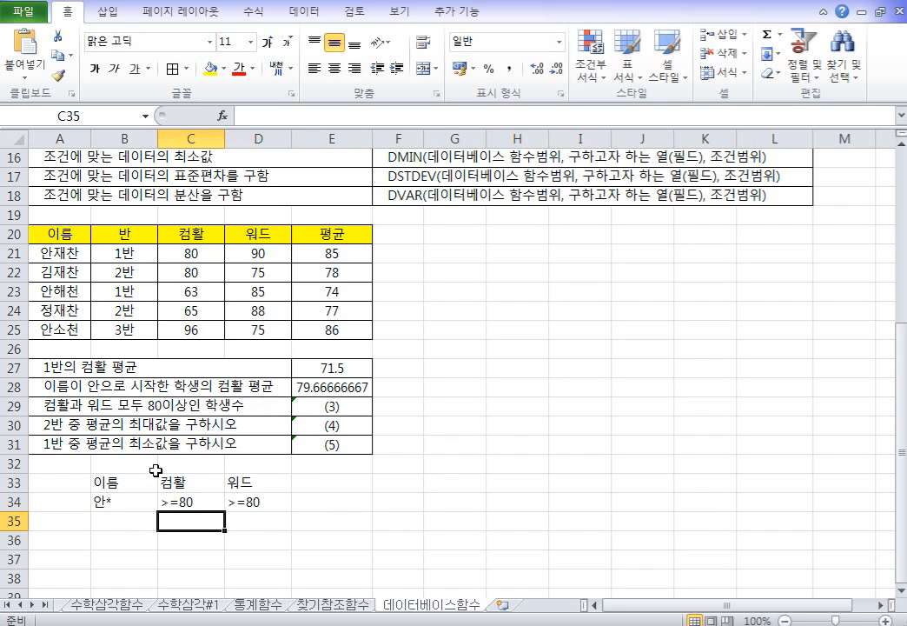
Move the 워드 condition from D34 down to D35 to demonstrate an OR layout, and select the criteria block C33:D35
{"action": "left_click", "coordinate": [199, 500]}
{"action": "left_click", "coordinate": [252, 490]}
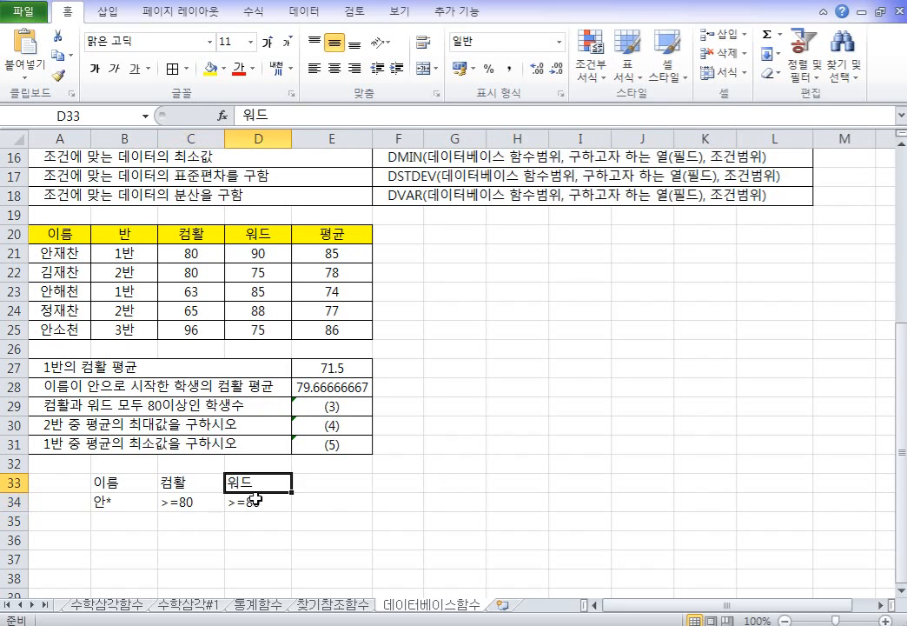
{"action": "left_click", "coordinate": [252, 503]}
{"action": "left_click_drag", "start_coordinate": [259, 515], "coordinate": [261, 522]}
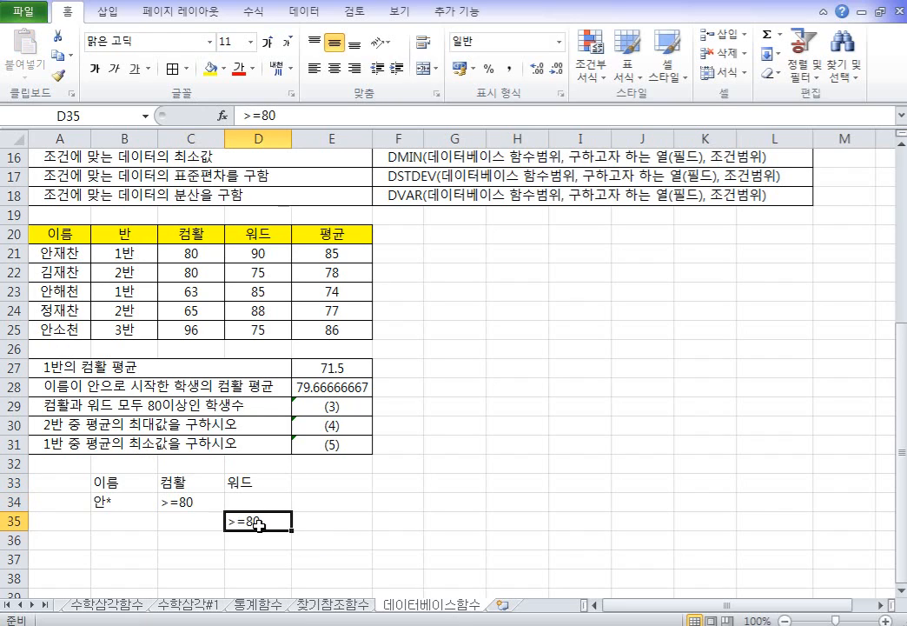
{"action": "left_click_drag", "start_coordinate": [196, 486], "coordinate": [193, 497]}
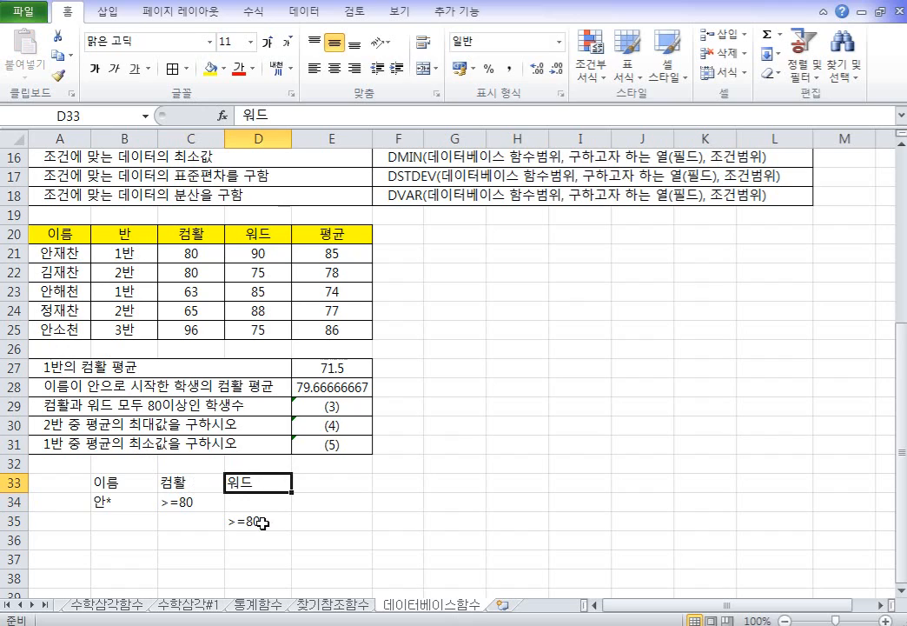
{"action": "left_click", "coordinate": [261, 520]}
{"action": "left_click_drag", "start_coordinate": [189, 487], "coordinate": [230, 514]}
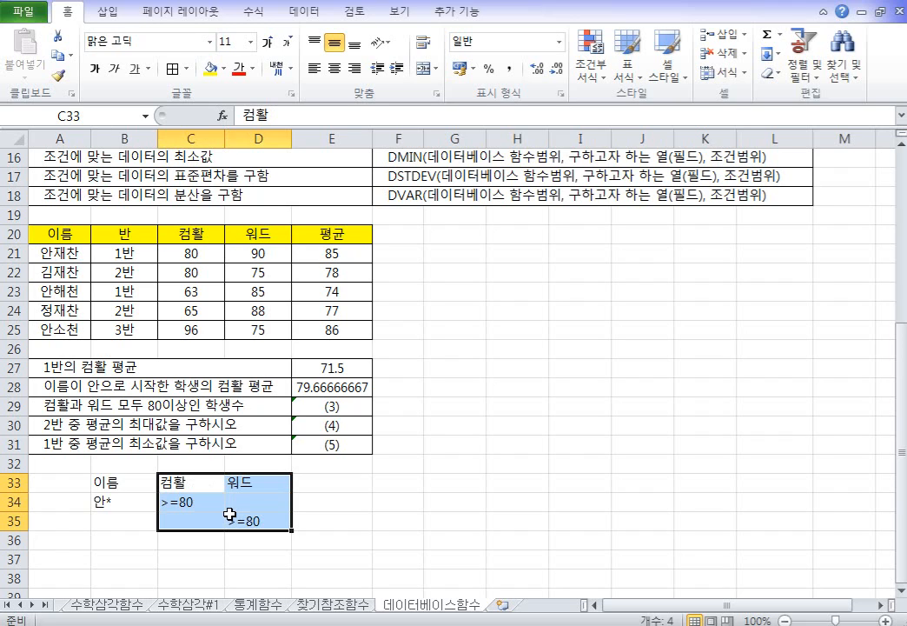
Start a DCOUNT formula in E29 for question 3 with A20:E25 as the database
{"action": "left_click", "coordinate": [345, 404]}
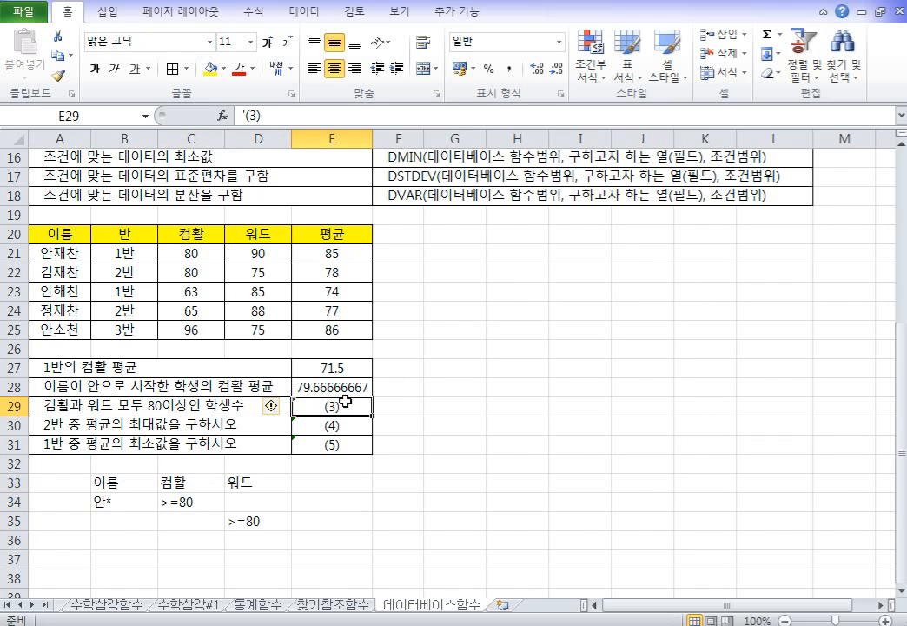
{"action": "type", "text": "=ㅇ"}
{"action": "key", "text": "BackSpace"}
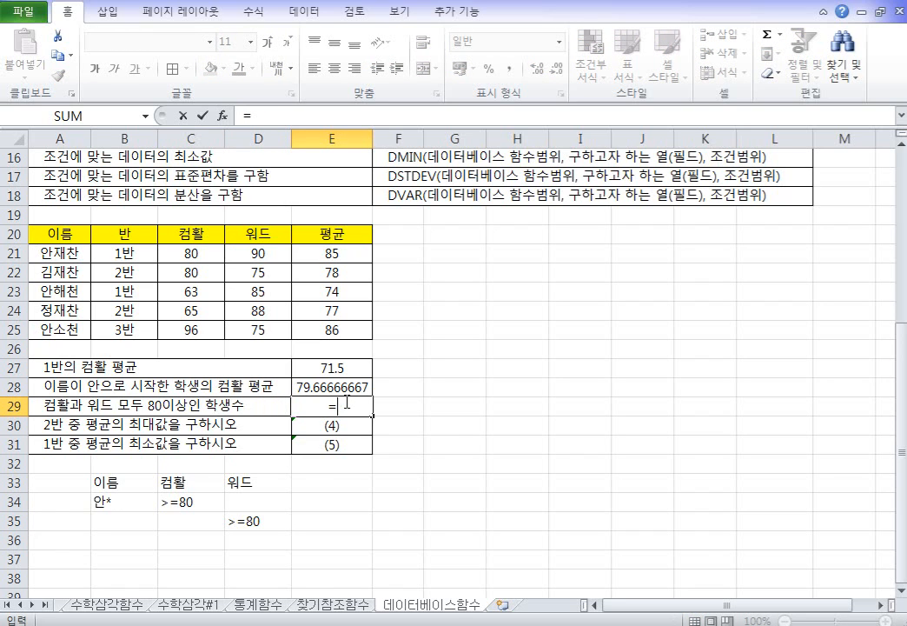
{"action": "type", "text": "dcount("}
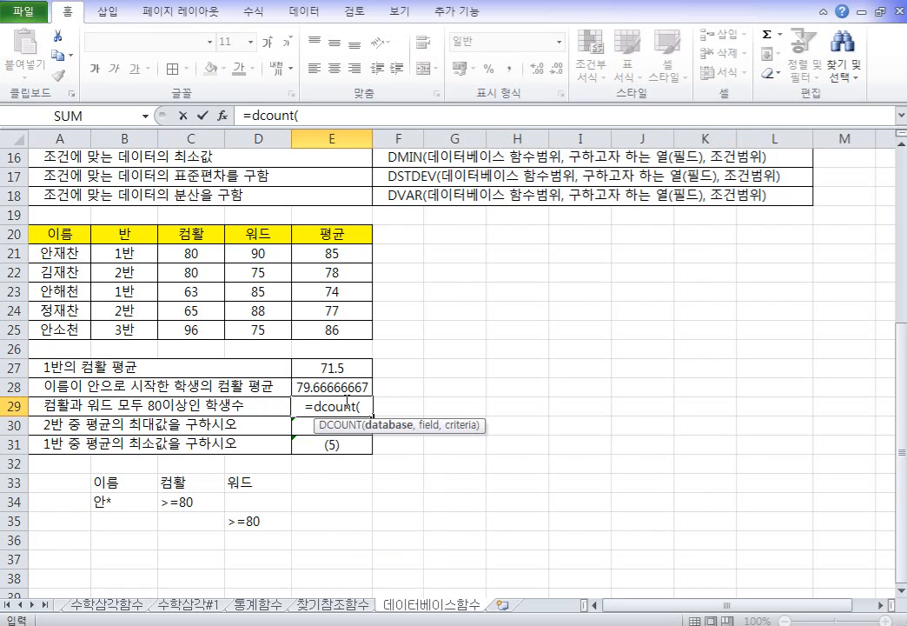
{"action": "left_click_drag", "start_coordinate": [60, 235], "coordinate": [302, 326]}
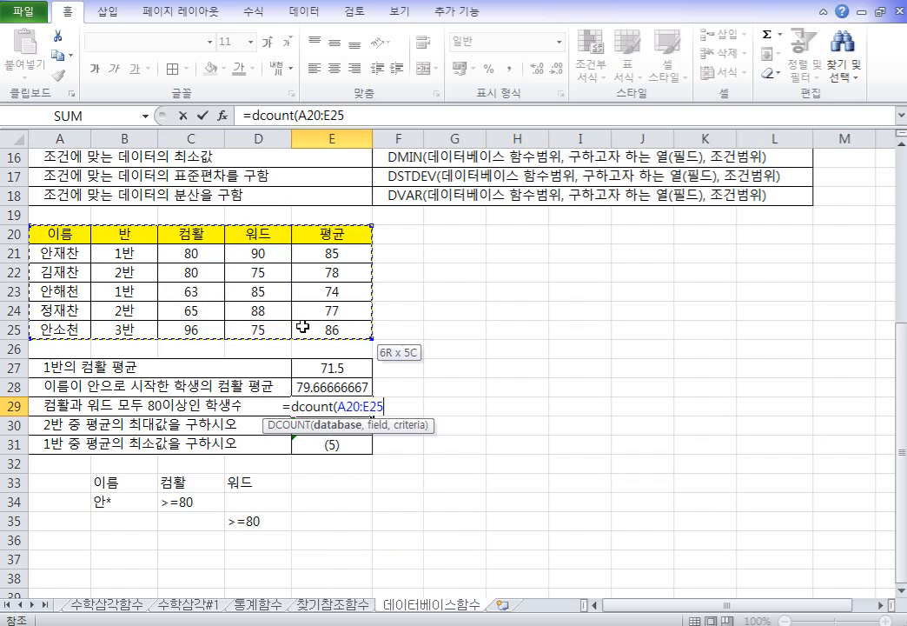
{"action": "type", "text": ","}
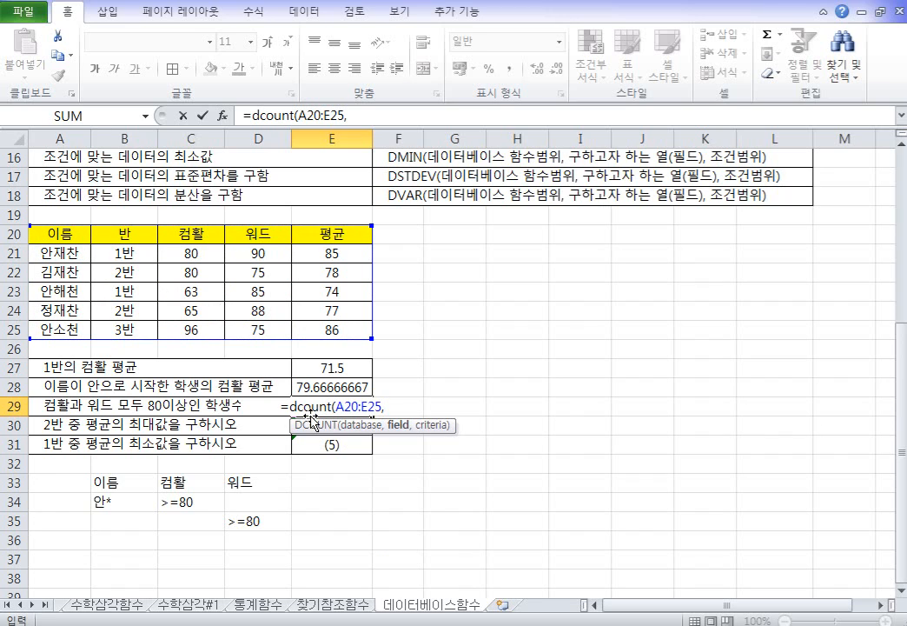
Complete the DCOUNT formula in E29 with the 워드 header D20 as field and C33:D34 as criteria
{"action": "left_click", "coordinate": [67, 234]}
{"action": "left_click", "coordinate": [122, 235]}
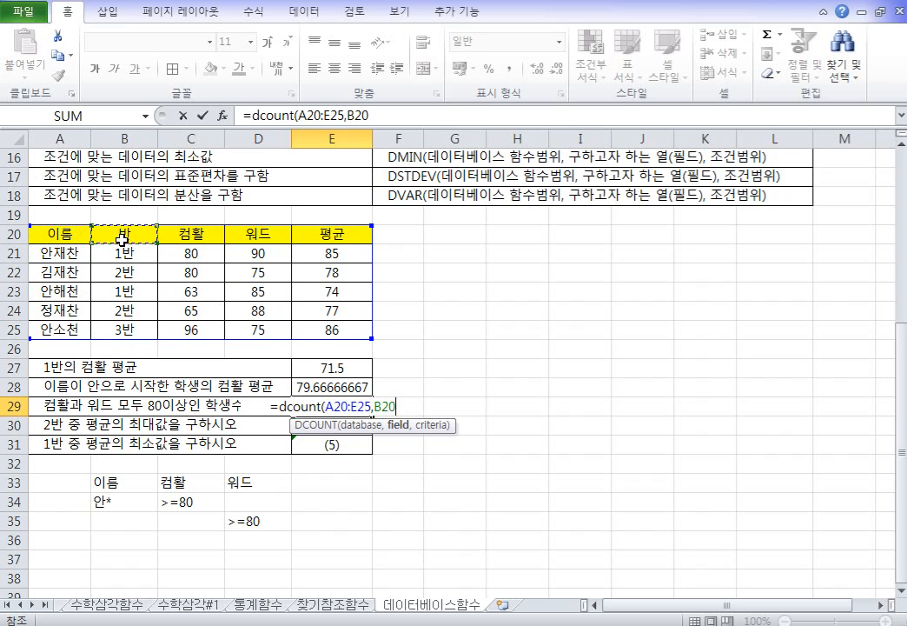
{"action": "left_click", "coordinate": [180, 235]}
{"action": "left_click", "coordinate": [276, 233]}
{"action": "left_click", "coordinate": [347, 236]}
{"action": "left_click", "coordinate": [189, 231]}
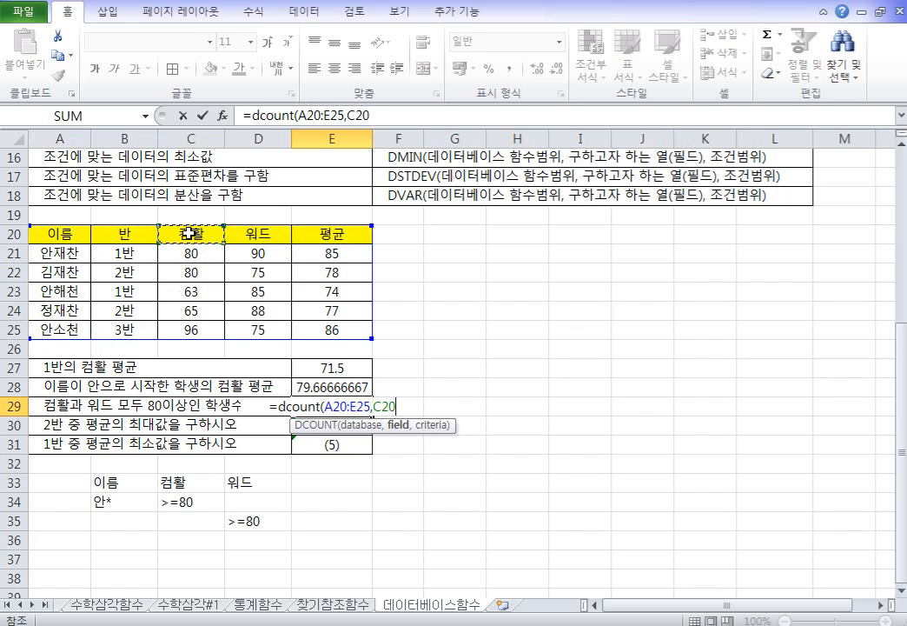
{"action": "left_click", "coordinate": [275, 241]}
{"action": "type", "text": ","}
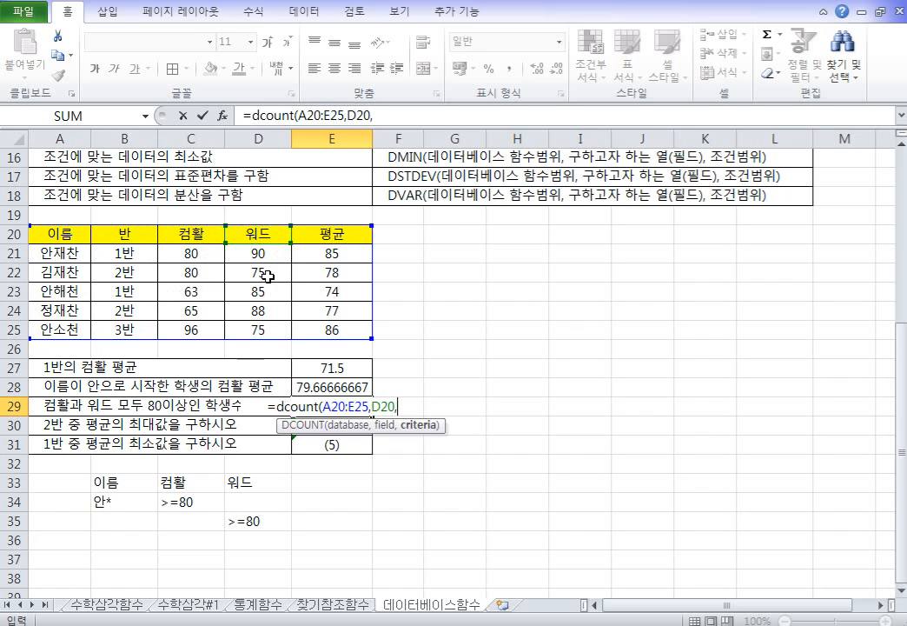
{"action": "left_click_drag", "start_coordinate": [178, 481], "coordinate": [248, 507]}
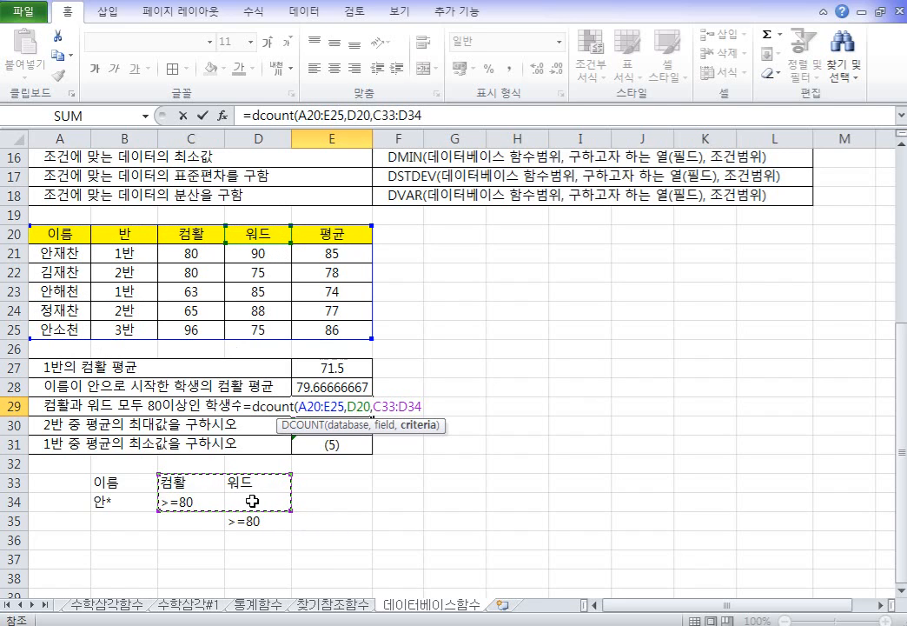
{"action": "type", "text": ")"}
{"action": "key", "text": "Return"}
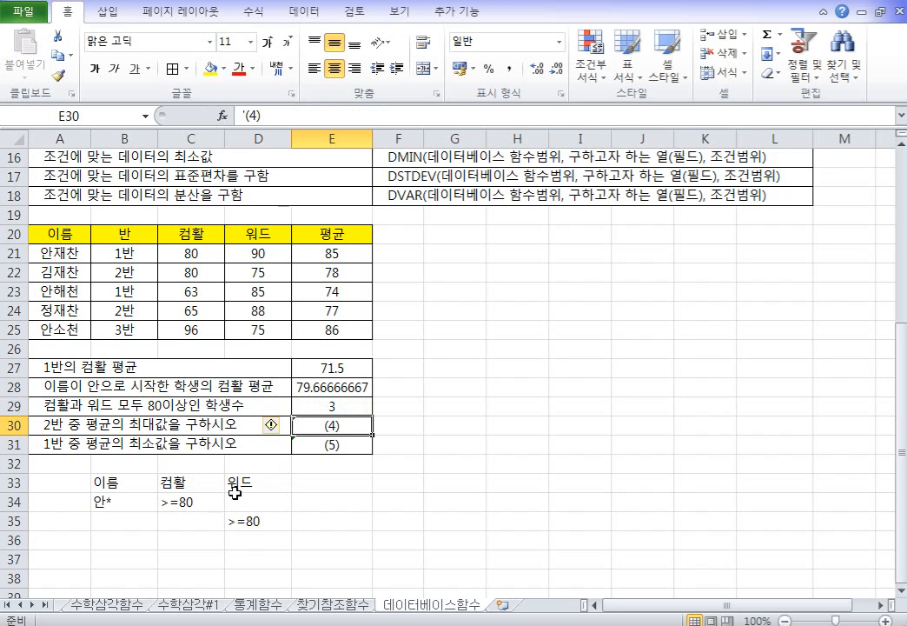
Move the >=80 condition from D35 up to D34 for an AND layout, and inspect the DCOUNT formula in E29
{"action": "left_click", "coordinate": [248, 514]}
{"action": "left_click_drag", "start_coordinate": [248, 514], "coordinate": [245, 502]}
{"action": "left_click", "coordinate": [331, 405]}
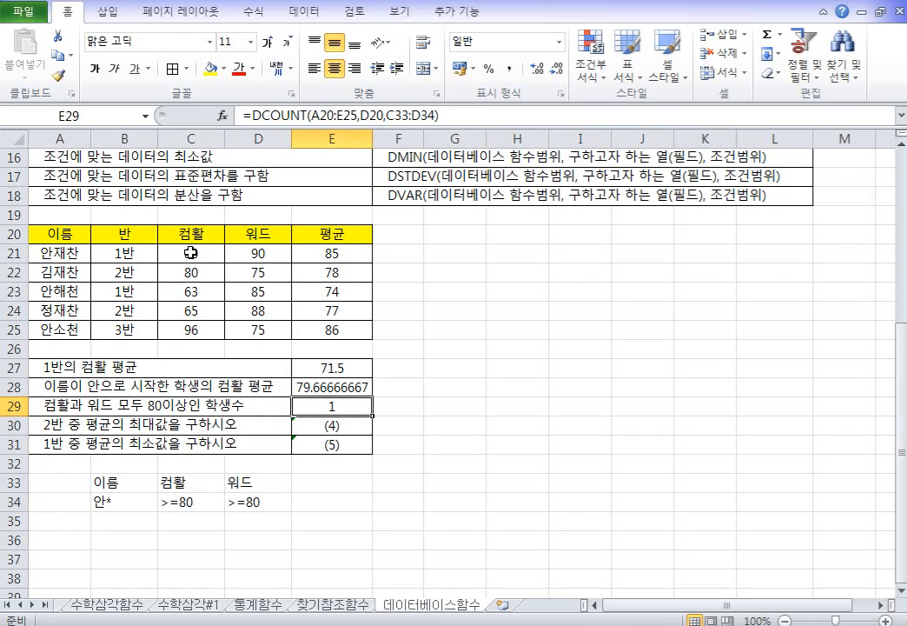
Compare the 컴활 and 워드 scores in rows 21 and 25 with the DCOUNT formula in E29
{"action": "left_click_drag", "start_coordinate": [178, 259], "coordinate": [237, 255]}
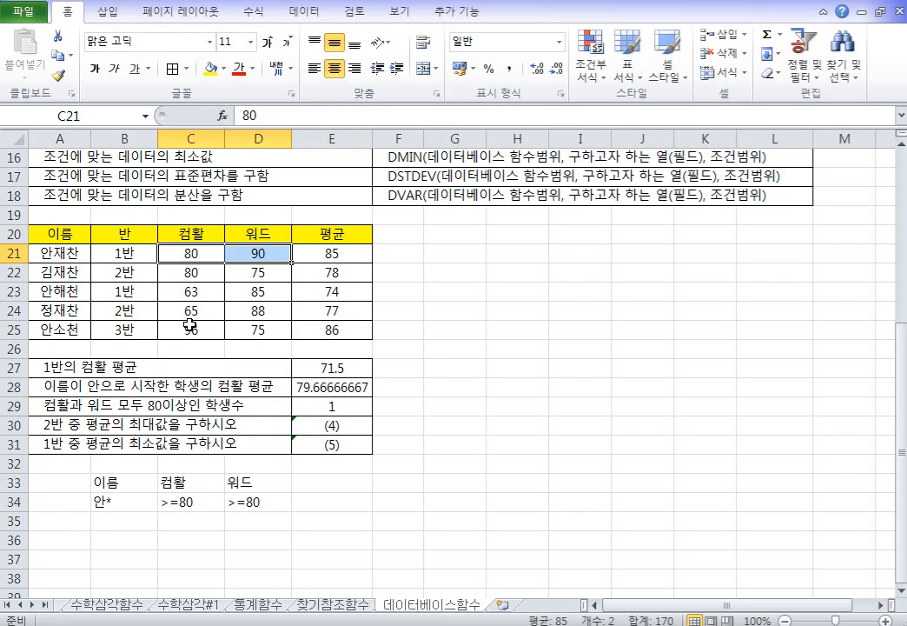
{"action": "left_click_drag", "start_coordinate": [186, 328], "coordinate": [257, 328], "text": "ctrl"}
{"action": "left_click", "coordinate": [337, 517]}
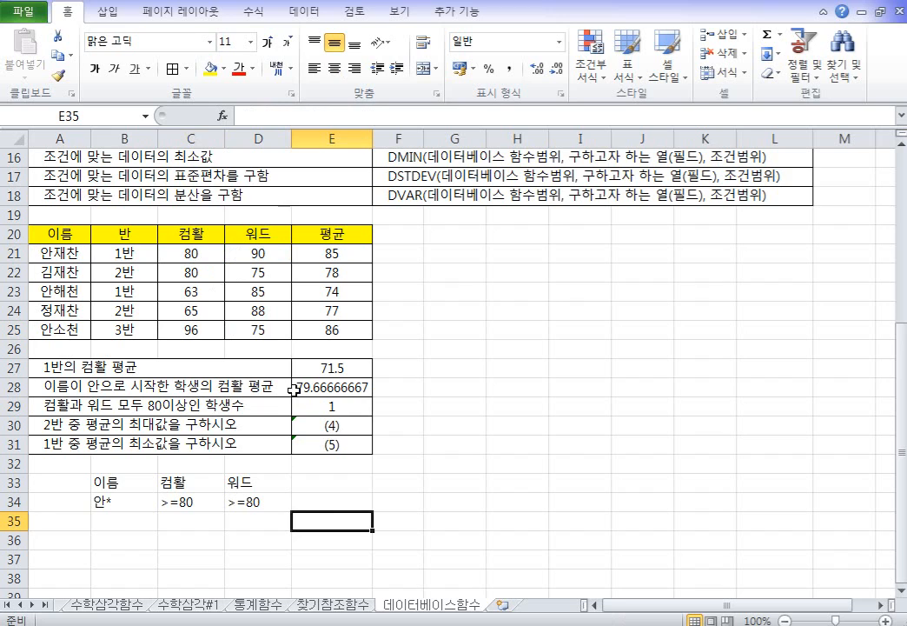
{"action": "left_click_drag", "start_coordinate": [202, 257], "coordinate": [246, 254]}
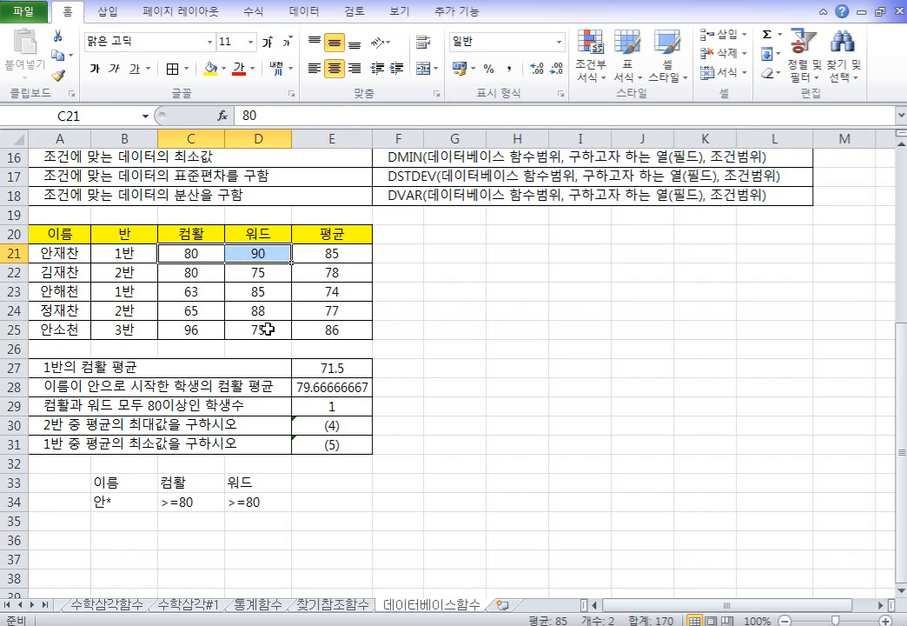
{"action": "left_click", "coordinate": [348, 399]}
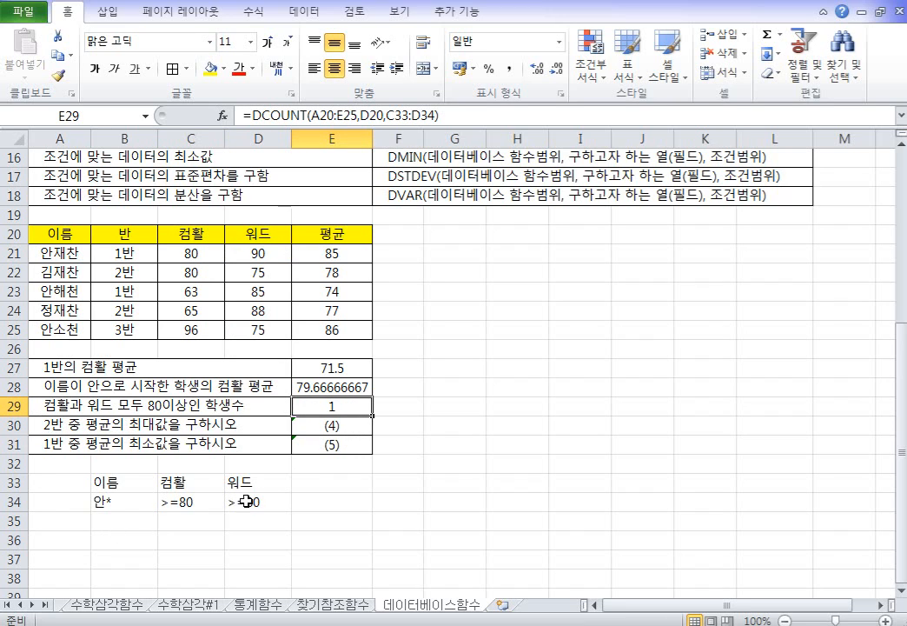
Set up a criteria block with the header 반 in F33 and the condition 2반 in F34
{"action": "left_click", "coordinate": [414, 487]}
{"action": "type", "text": "qks"}
{"action": "key", "text": "Return"}
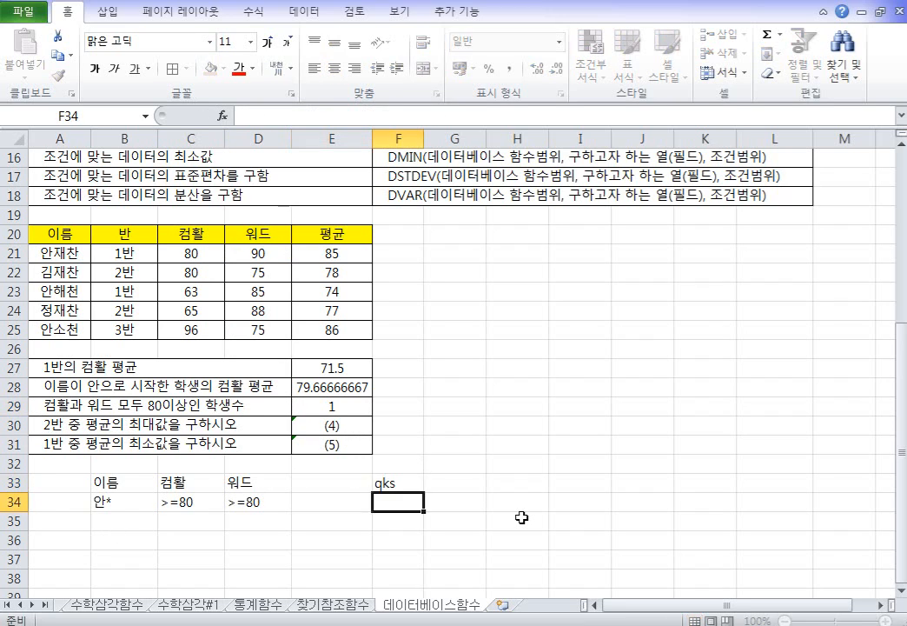
{"action": "key", "text": "Up"}
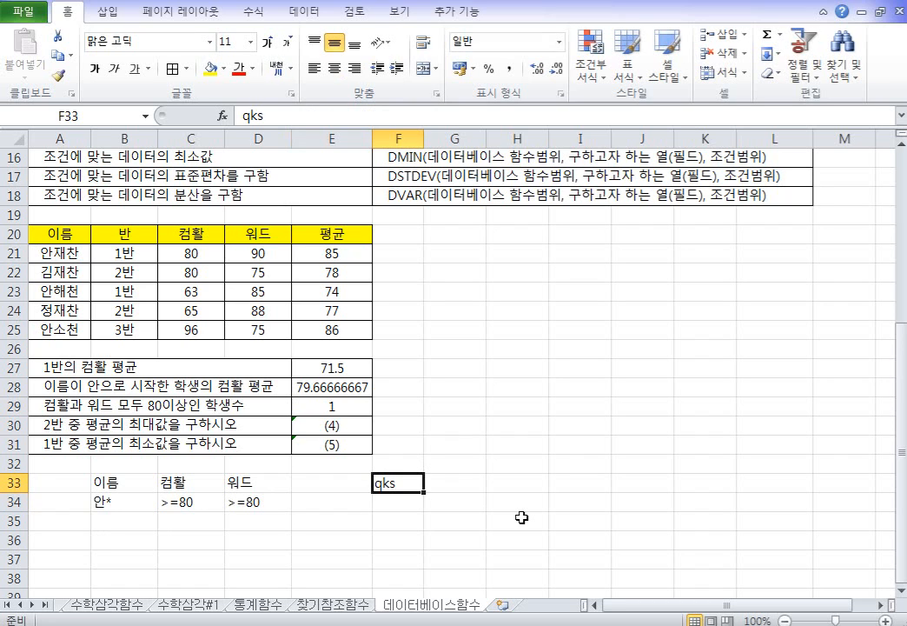
{"action": "type", "text": "반"}
{"action": "key", "text": "Return"}
{"action": "type", "text": "2반"}
{"action": "key", "text": "Return"}
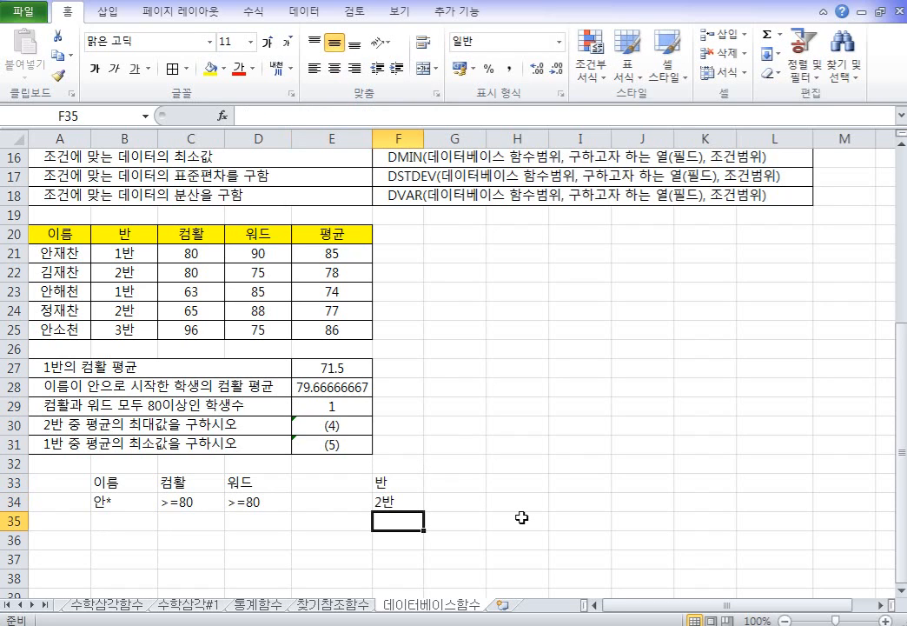
Enter a DMAX formula in E30 with A20:E25 as database, the 평균 header E20 as field and F33:F34 as criteria
{"action": "left_click", "coordinate": [354, 421]}
{"action": "type", "text": "="}
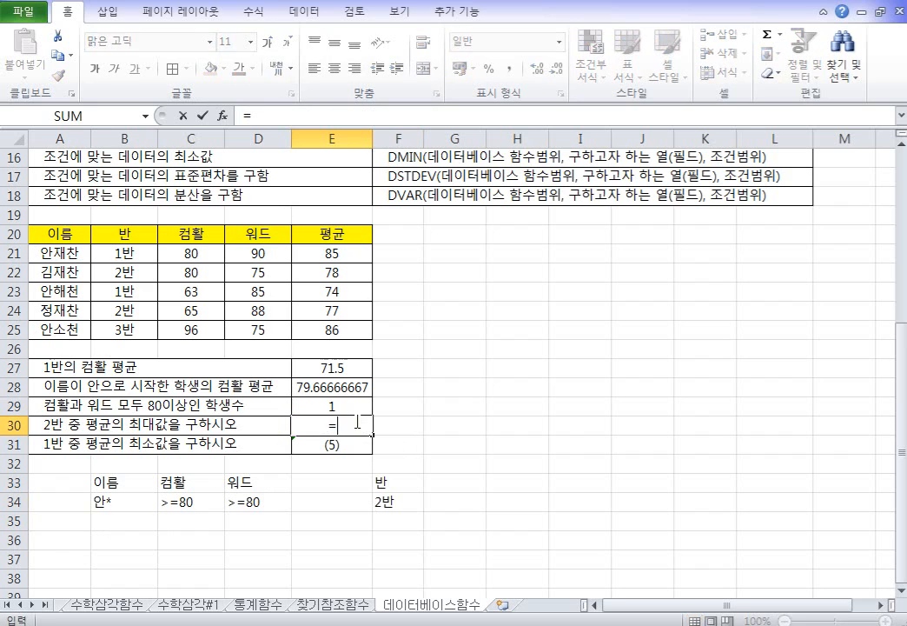
{"action": "type", "text": "dmax("}
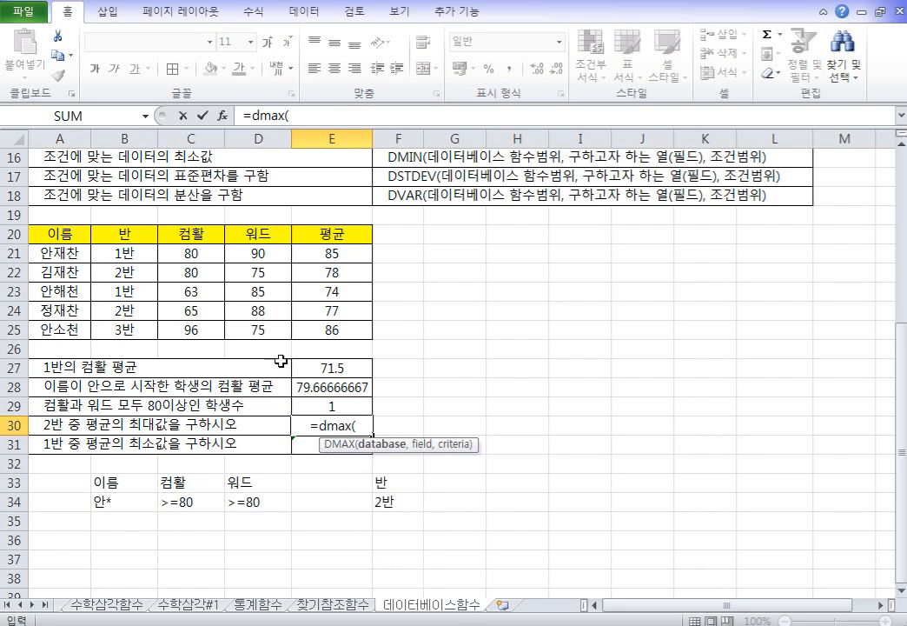
{"action": "left_click_drag", "start_coordinate": [73, 233], "coordinate": [321, 327]}
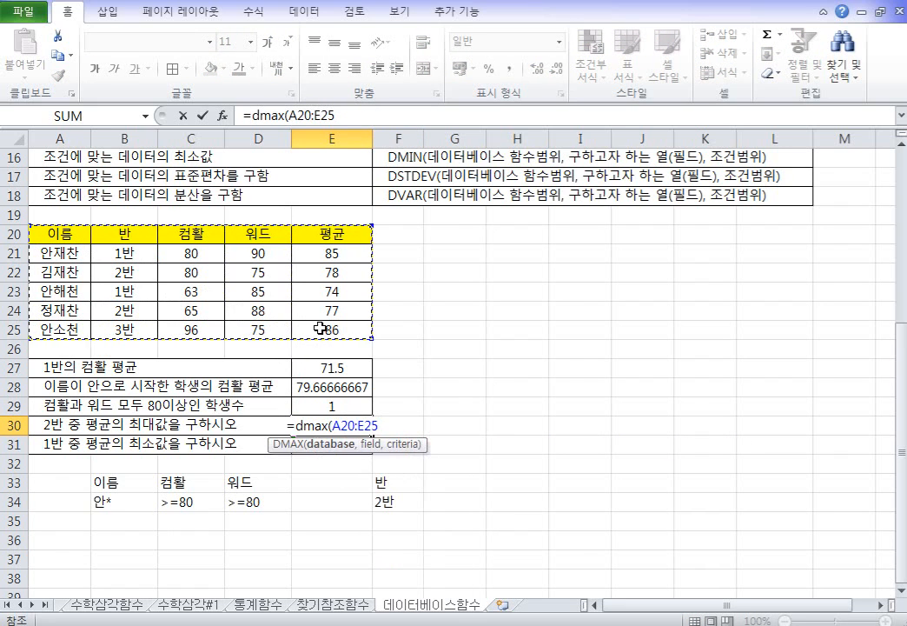
{"action": "type", "text": ","}
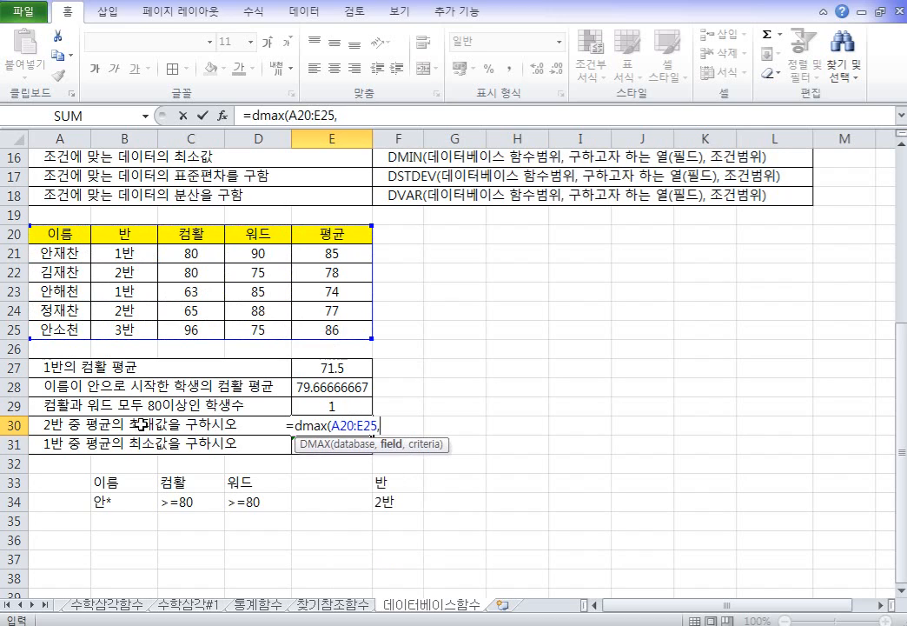
{"action": "left_click", "coordinate": [340, 233]}
{"action": "type", "text": ","}
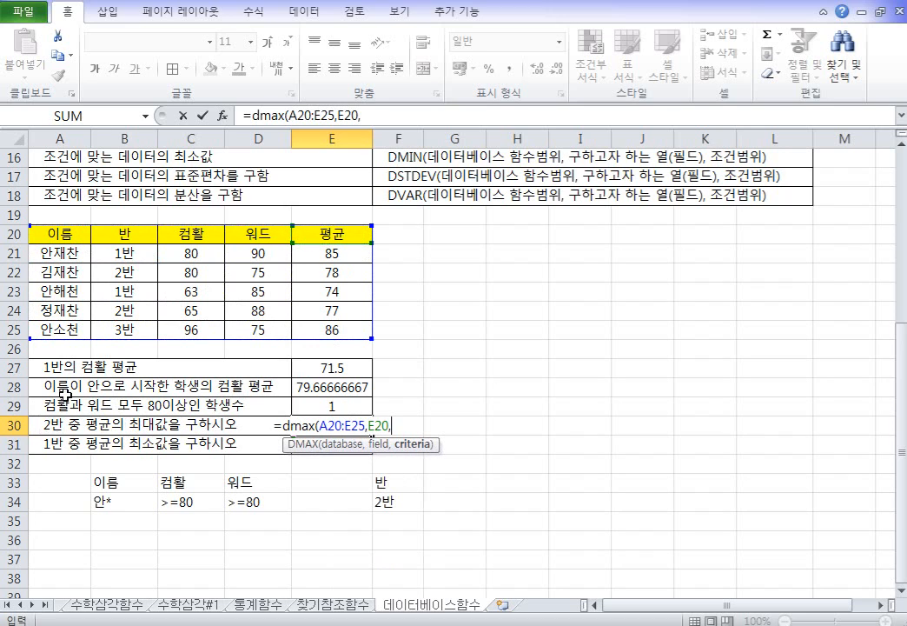
{"action": "left_click_drag", "start_coordinate": [381, 483], "coordinate": [401, 503]}
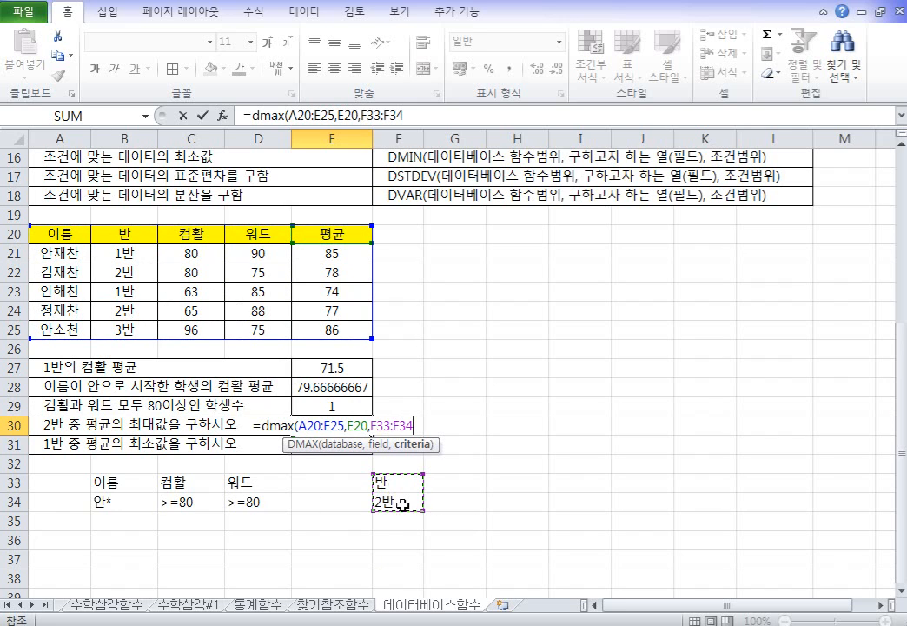
{"action": "type", "text": ")"}
{"action": "key", "text": "Return"}
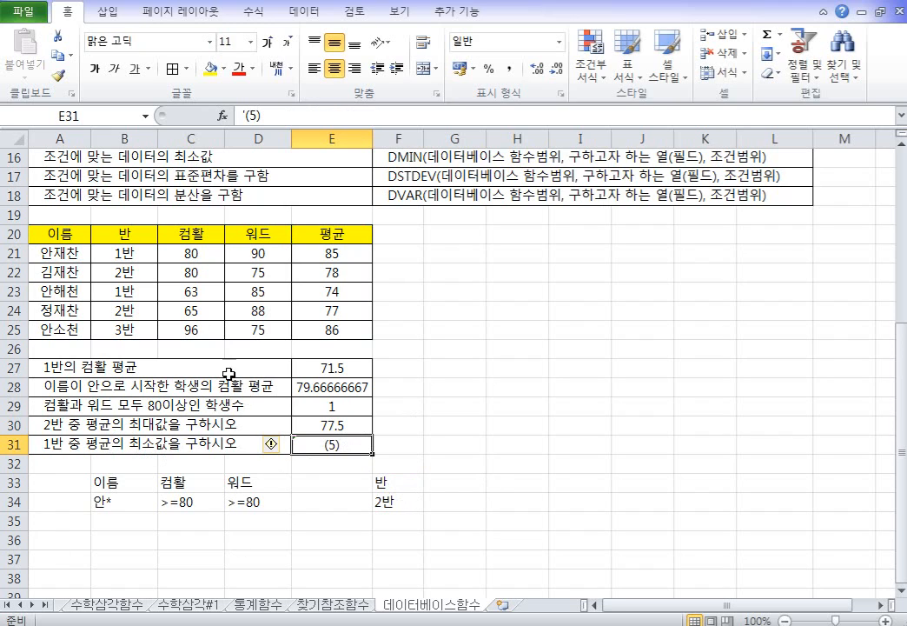
Enter a DMIN formula in E31 with A20:E25 as database, the 평균 header E20 as field and B20:B21 as criteria
{"action": "left_click_drag", "start_coordinate": [150, 238], "coordinate": [146, 248]}
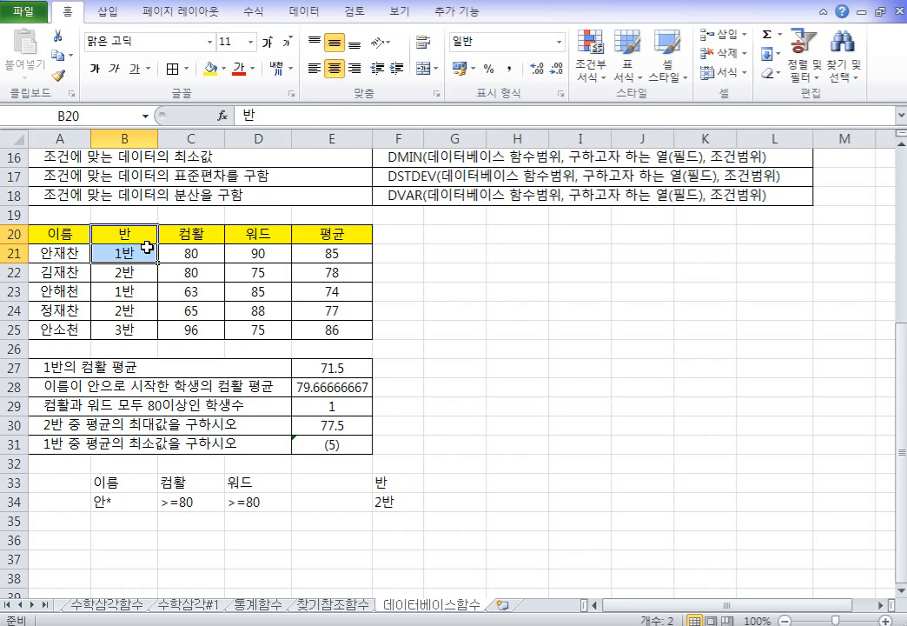
{"action": "left_click", "coordinate": [324, 443]}
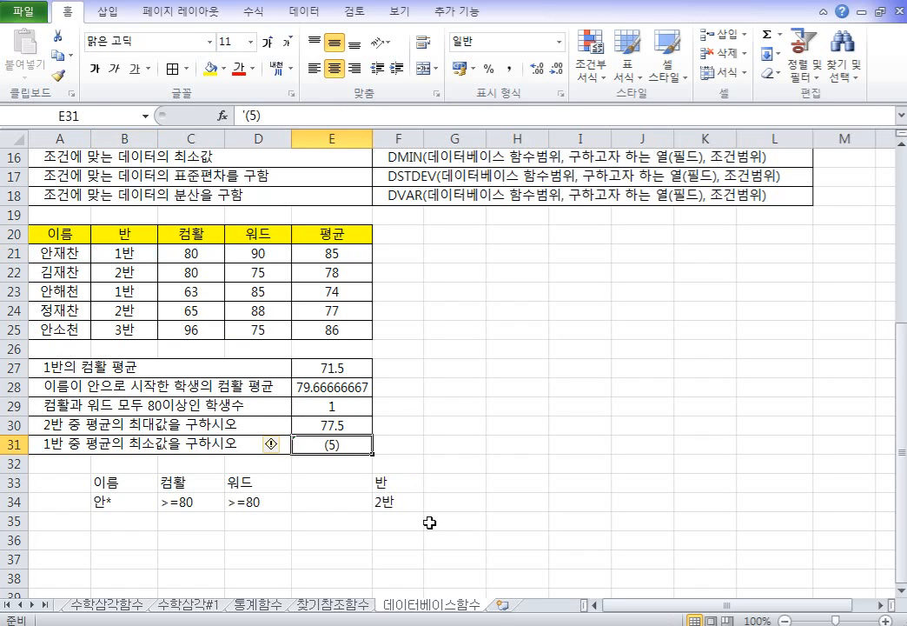
{"action": "type", "text": "=di"}
{"action": "key", "text": "BackSpace"}
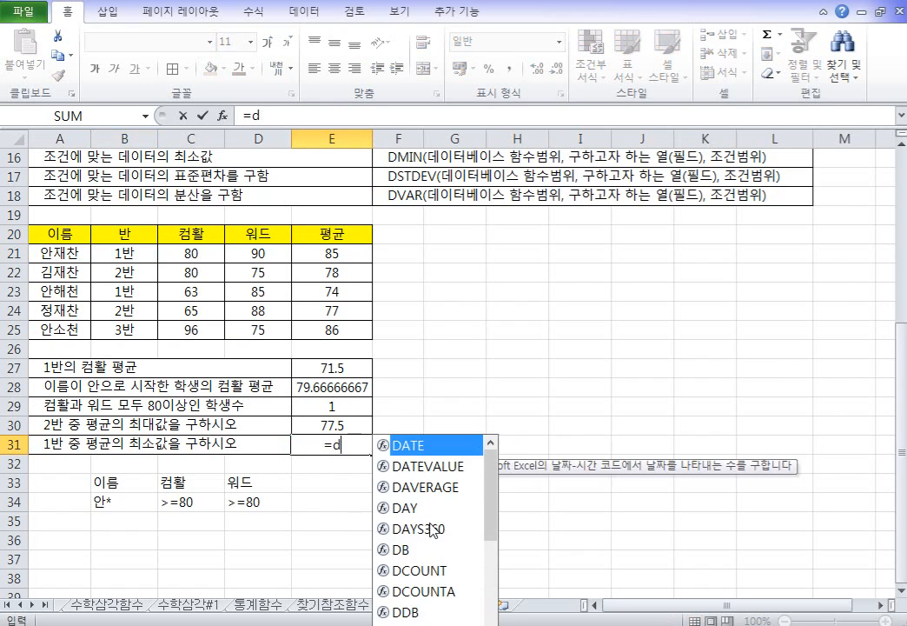
{"action": "type", "text": "min("}
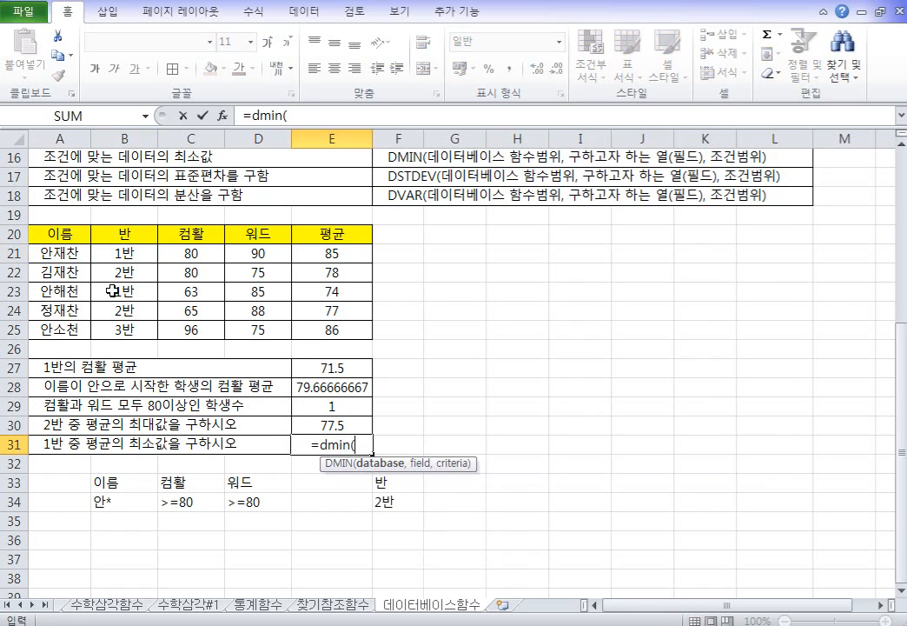
{"action": "left_click_drag", "start_coordinate": [70, 234], "coordinate": [296, 323]}
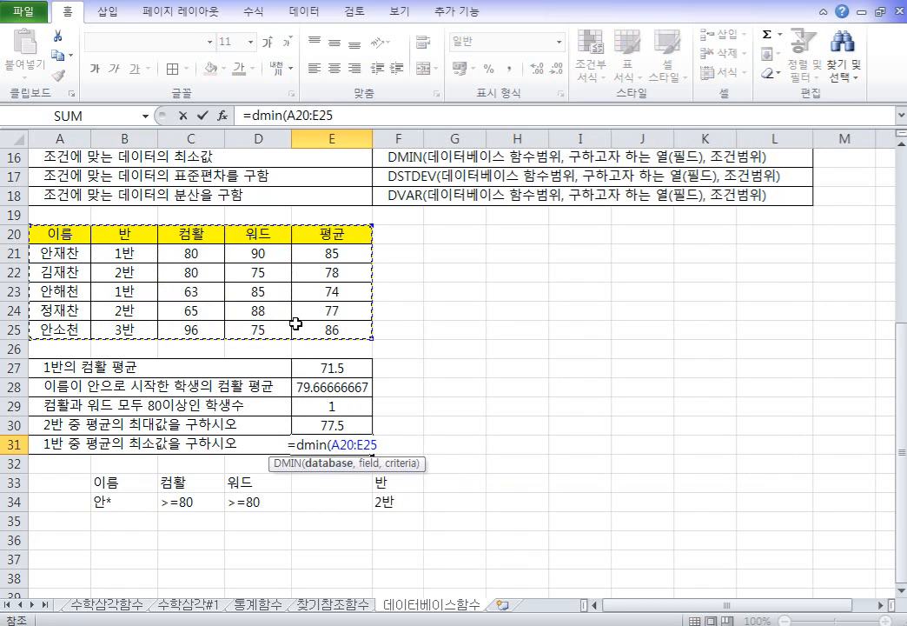
{"action": "type", "text": ","}
{"action": "left_click", "coordinate": [332, 234]}
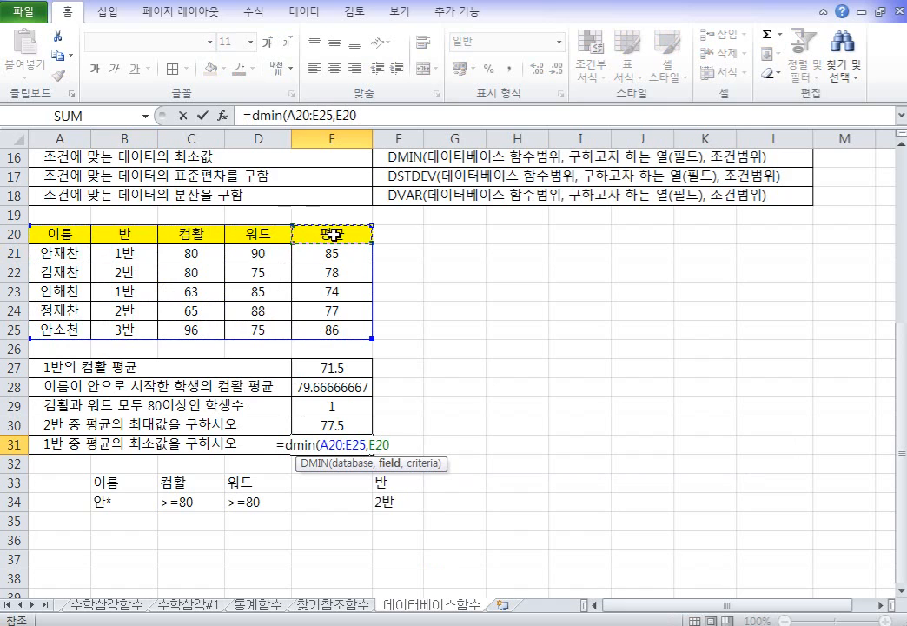
{"action": "type", "text": ","}
{"action": "left_click_drag", "start_coordinate": [120, 236], "coordinate": [126, 252]}
{"action": "type", "text": ")"}
{"action": "key", "text": "Return"}
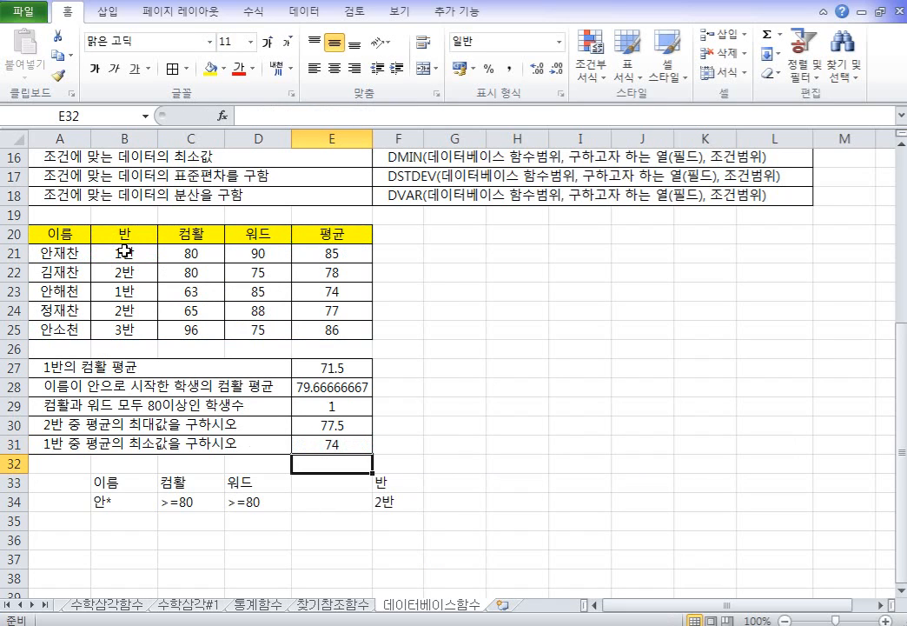
Write the extra practice question "2반의 최대 평균과 최소 평균의 차이를 구하라" in H27
{"action": "left_click", "coordinate": [506, 368]}
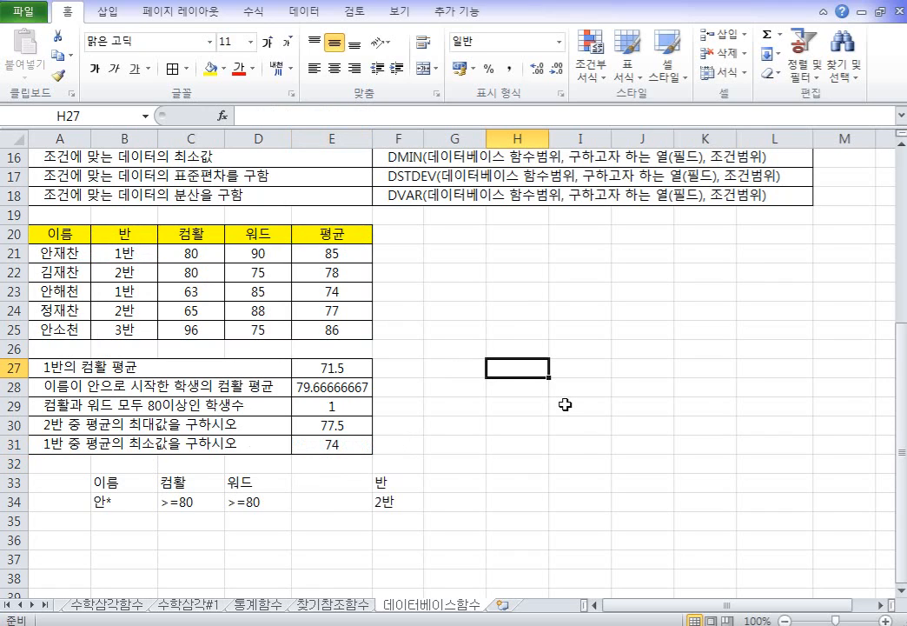
{"action": "type", "text": "2qksdm"}
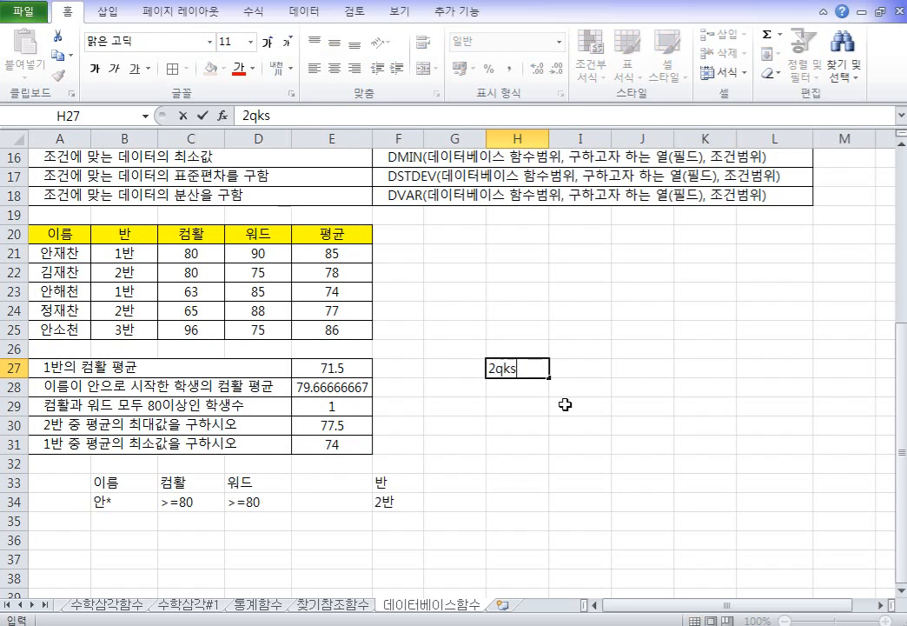
{"action": "key", "text": "BackSpace"}
{"action": "key", "text": "BackSpace"}
{"action": "key", "text": "BackSpace"}
{"action": "key", "text": "BackSpace"}
{"action": "key", "text": "BackSpace"}
{"action": "type", "text": "반의"}
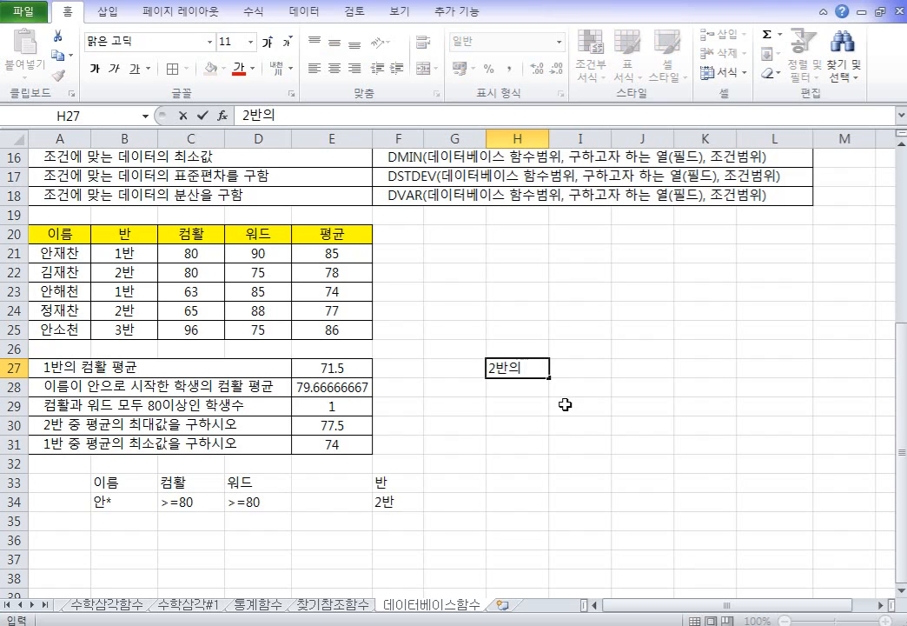
{"action": "type", "text": " 최대 평ㄱ"}
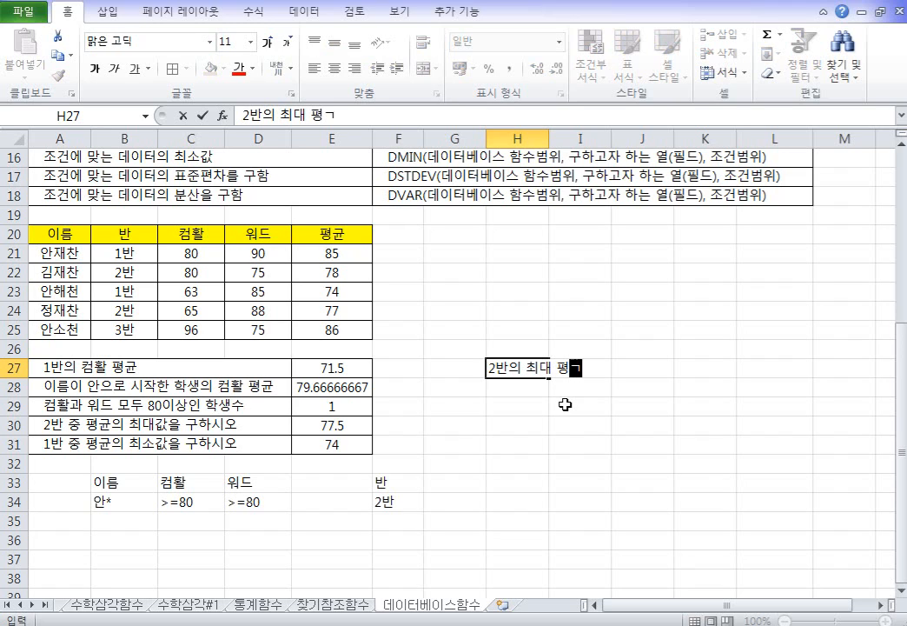
{"action": "type", "text": "과 최소 평균"}
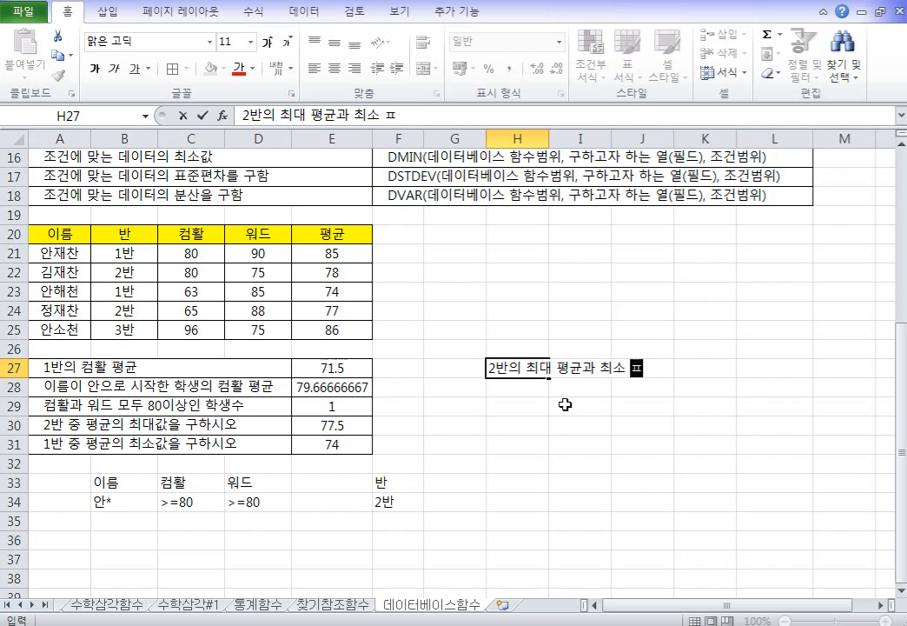
{"action": "type", "text": "의 차이를"}
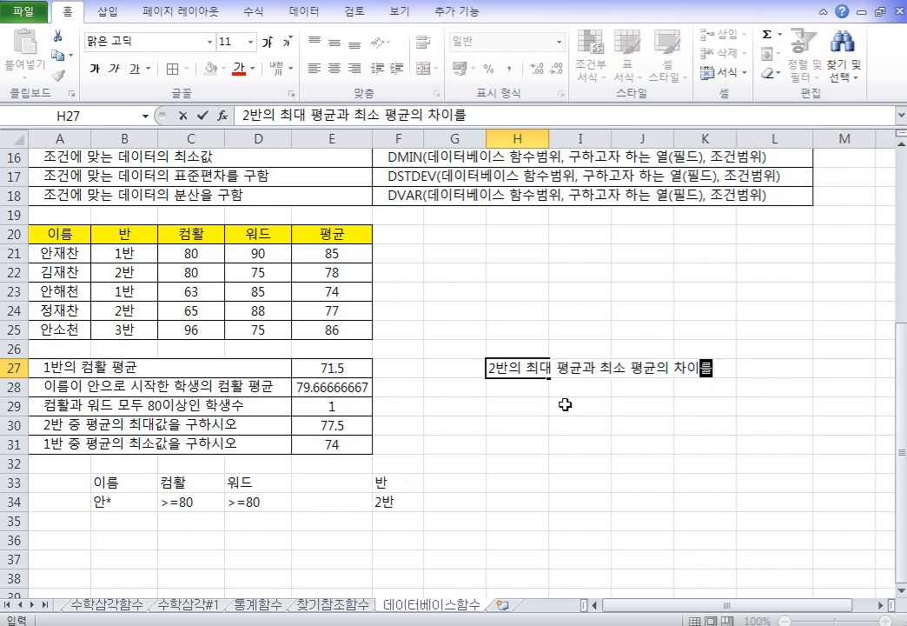
{"action": "type", "text": " 구하라"}
{"action": "key", "text": "Return"}
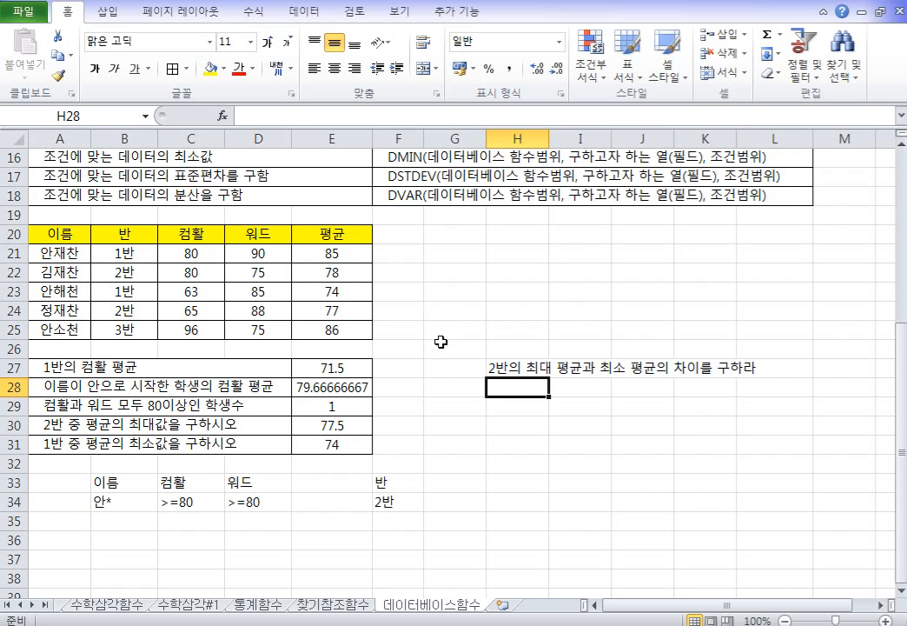
Replace the content of H27 with the question "1반과 2반의 평균 최대값의 차이를 구하라"
{"action": "left_click", "coordinate": [491, 367]}
{"action": "double_click", "coordinate": [492, 368]}
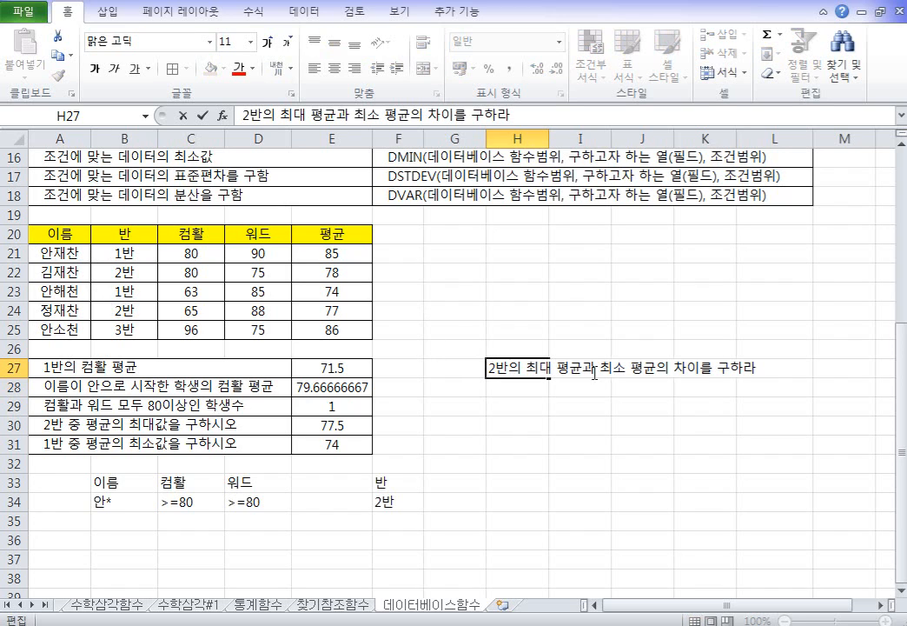
{"action": "key", "text": "Escape"}
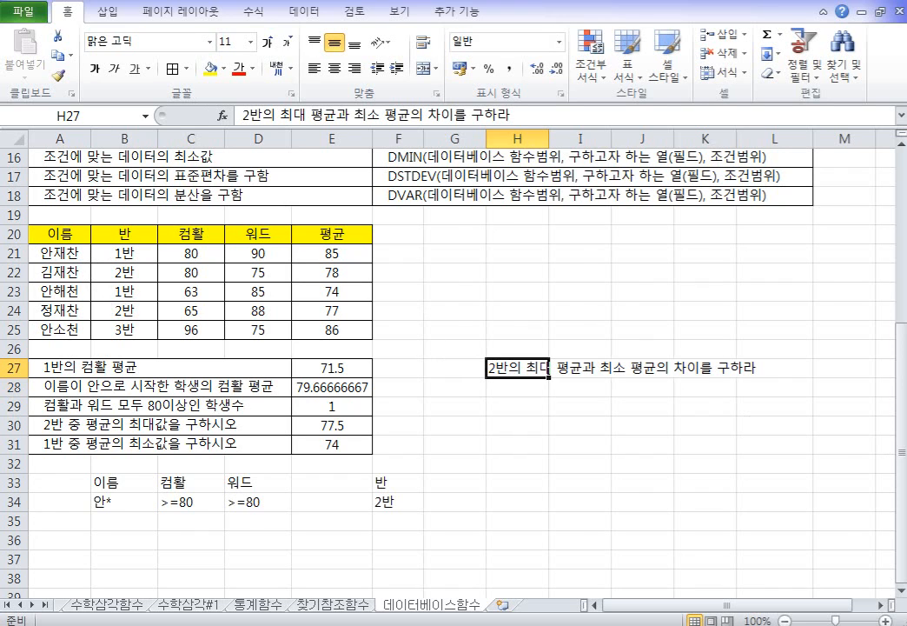
{"action": "type", "text": "1반과 2반으"}
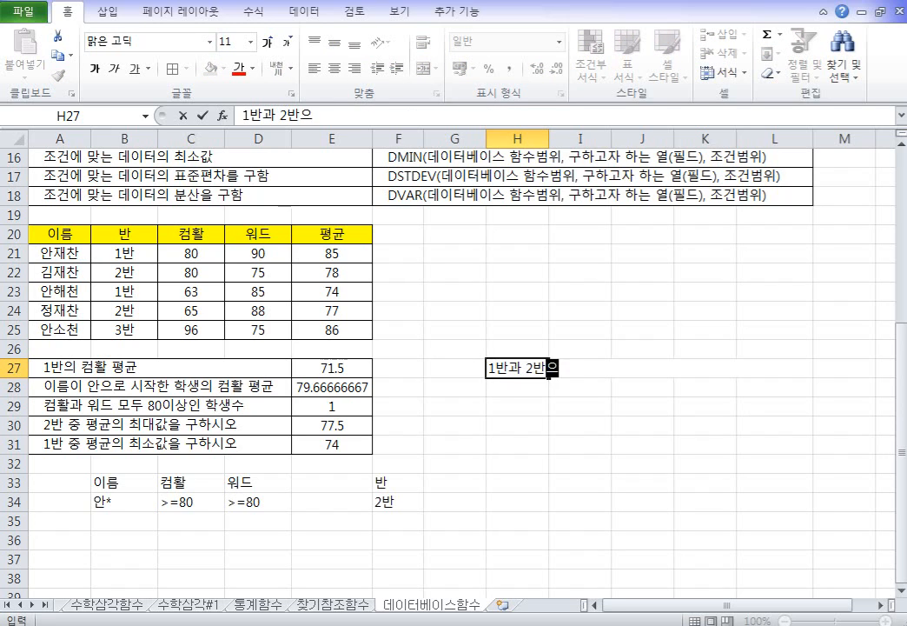
{"action": "type", "text": "의 "}
{"action": "type", "text": "평균 최댁"}
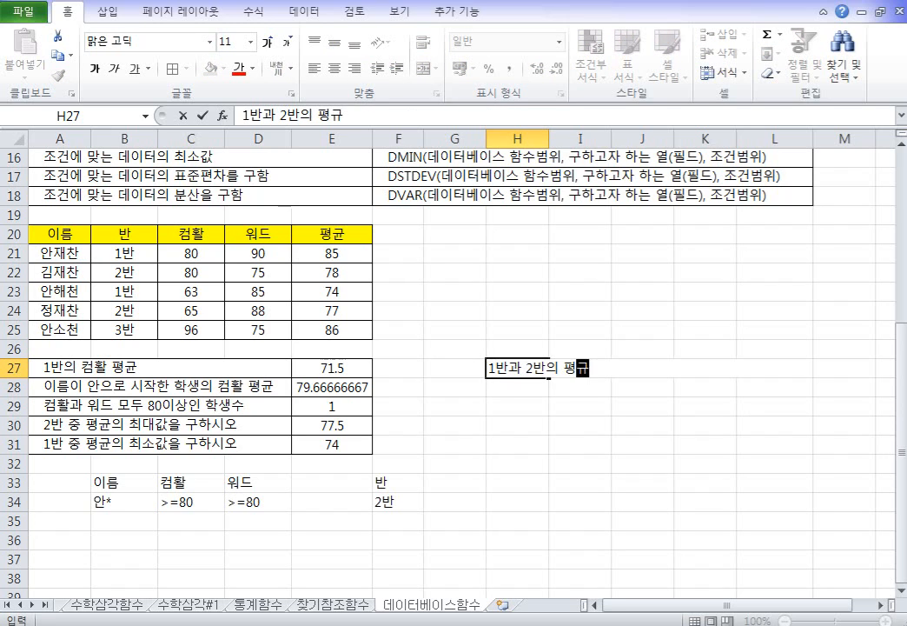
{"action": "type", "text": "값의 차"}
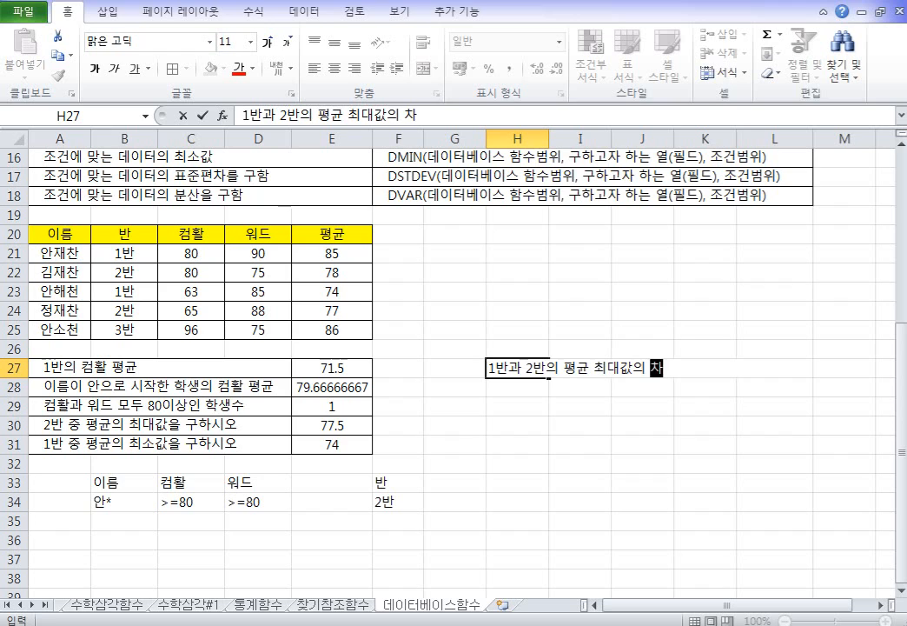
{"action": "type", "text": "이를 구하라"}
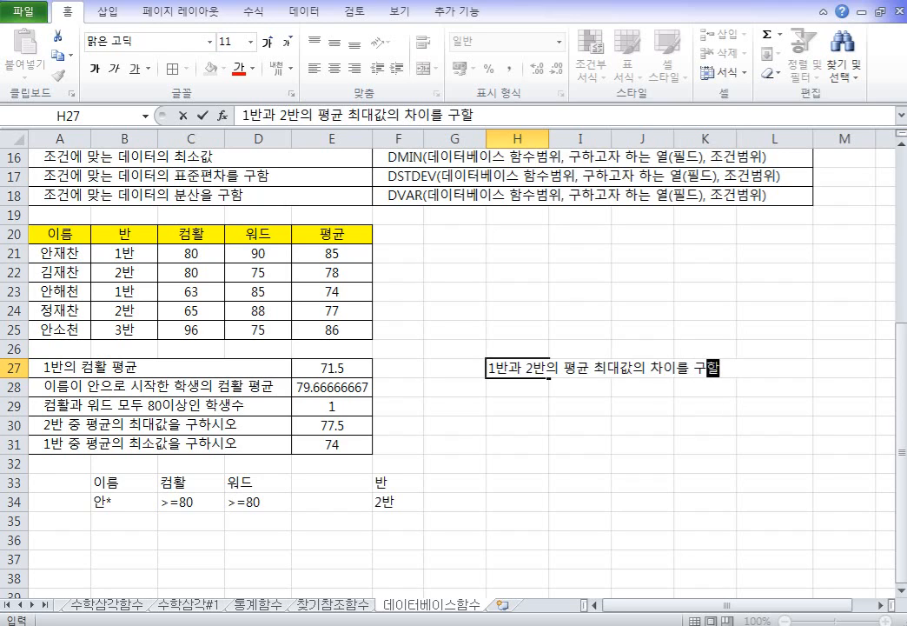
{"action": "key", "text": "Return"}
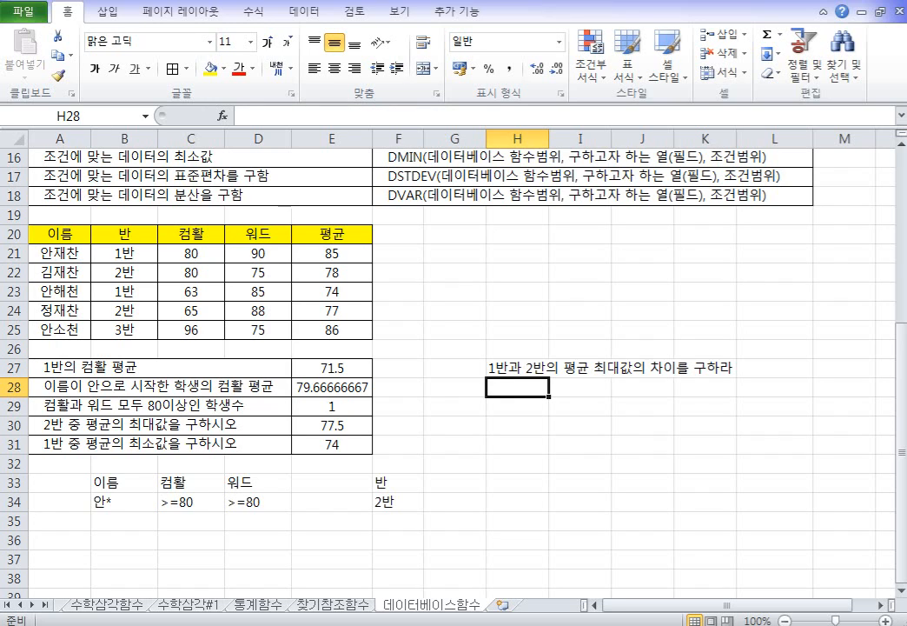
Write the hint "dmax, abs" in H28 and set up a criteria range in G30:G31 with header 반 and value 1반
{"action": "type", "text": "dmax, abs"}
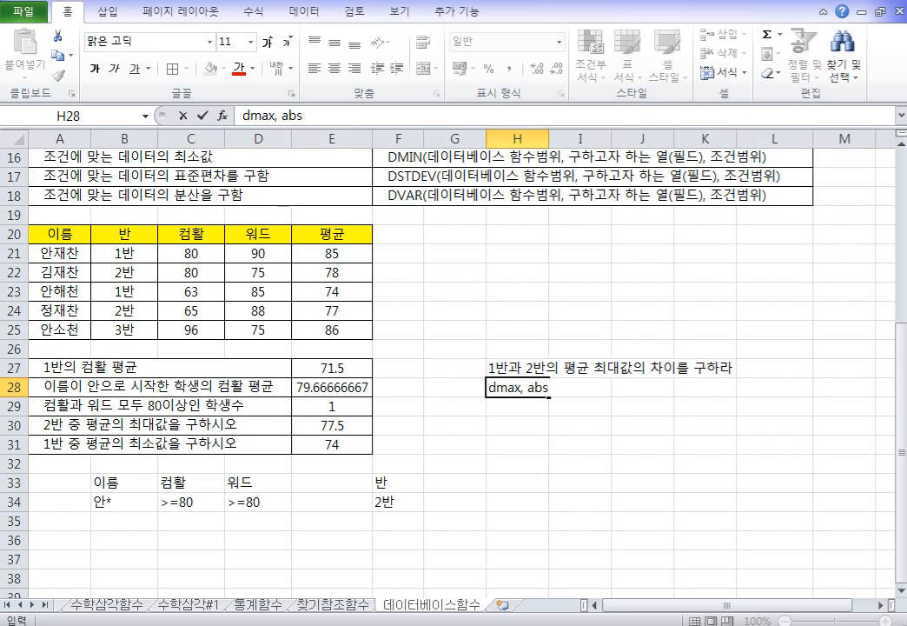
{"action": "key", "text": "Return"}
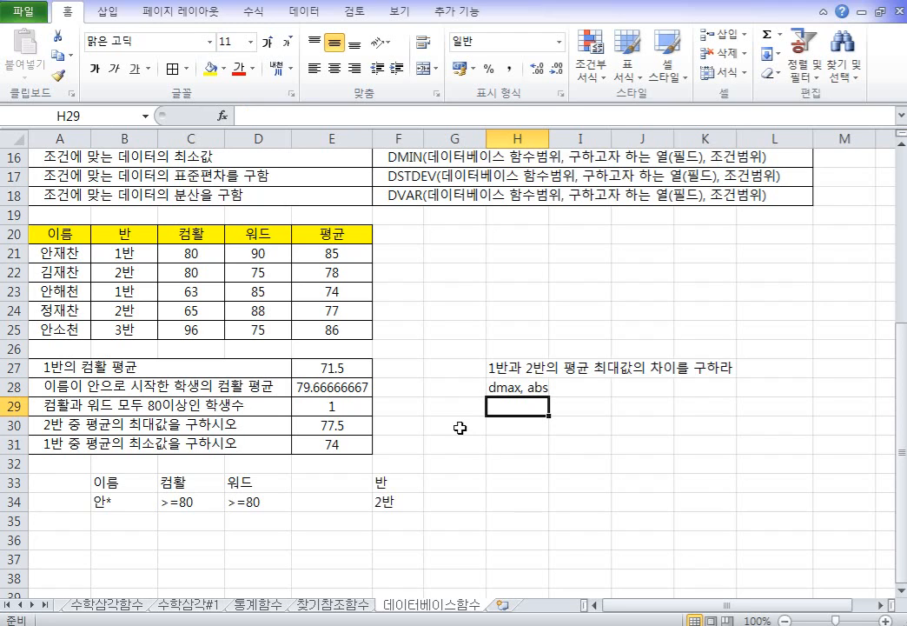
{"action": "left_click", "coordinate": [461, 426]}
{"action": "type", "text": "반"}
{"action": "key", "text": "Return"}
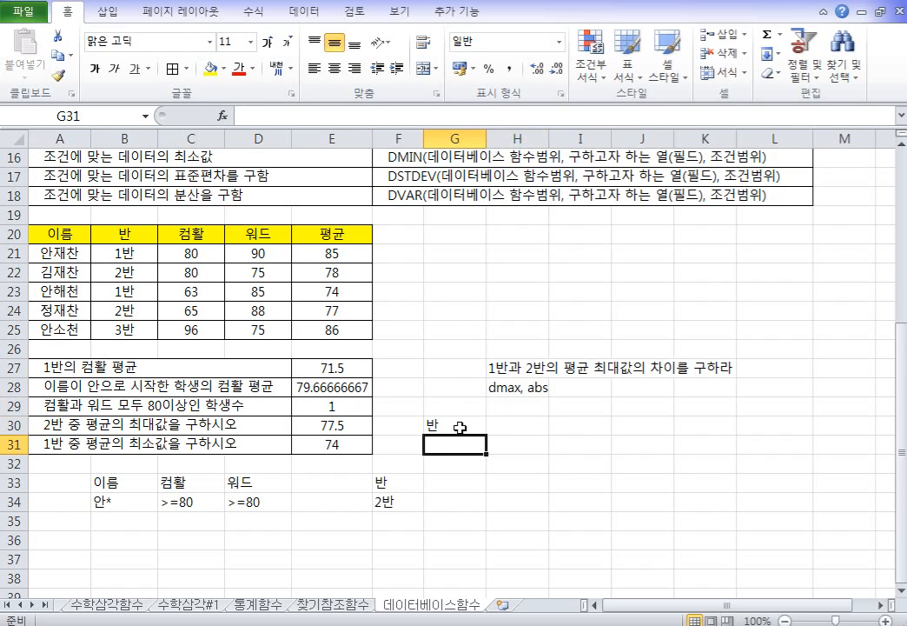
{"action": "type", "text": "ㅂㅏ"}
{"action": "key", "text": "BackSpace"}
{"action": "key", "text": "BackSpace"}
{"action": "type", "text": "1반"}
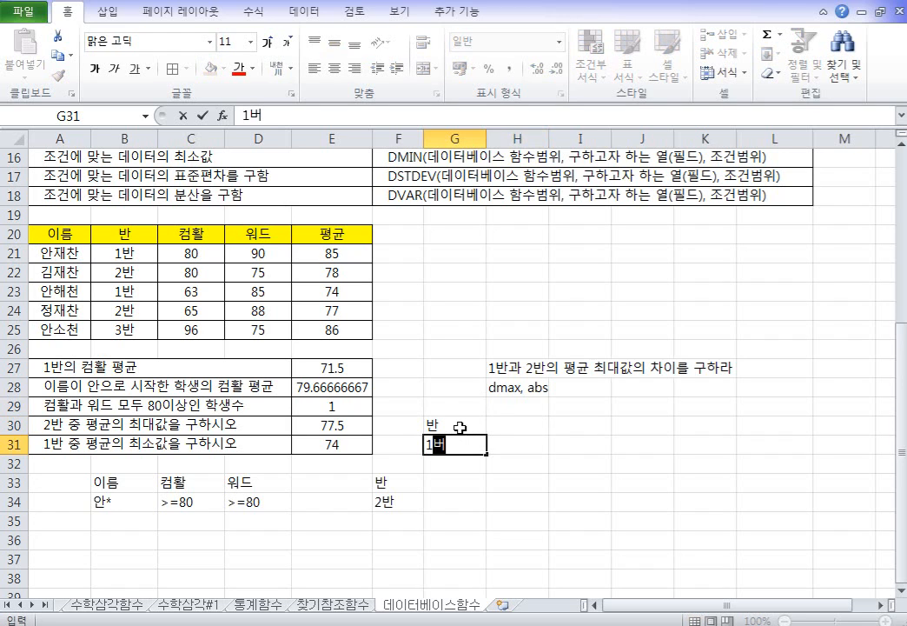
{"action": "key", "text": "BackSpace"}
{"action": "key", "text": "BackSpace"}
{"action": "type", "text": "ㅏㄴ"}
{"action": "key", "text": "Up"}
Set up a second criteria range in H30:H31 with header 반 and value 2반
{"action": "key", "text": "Right"}
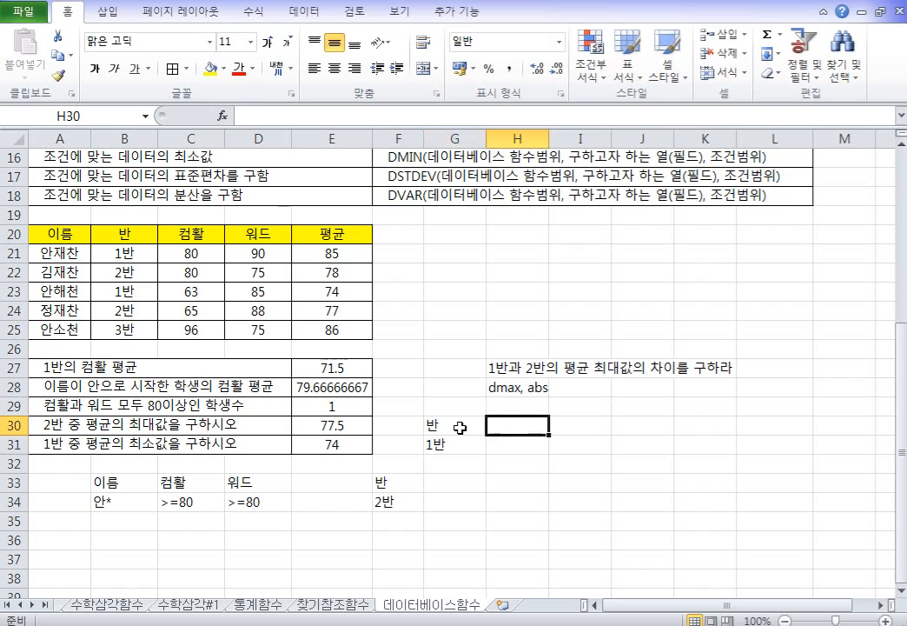
{"action": "type", "text": "번"}
{"action": "key", "text": "BackSpace"}
{"action": "key", "text": "BackSpace"}
{"action": "type", "text": "ㅏㄴ"}
{"action": "key", "text": "Return"}
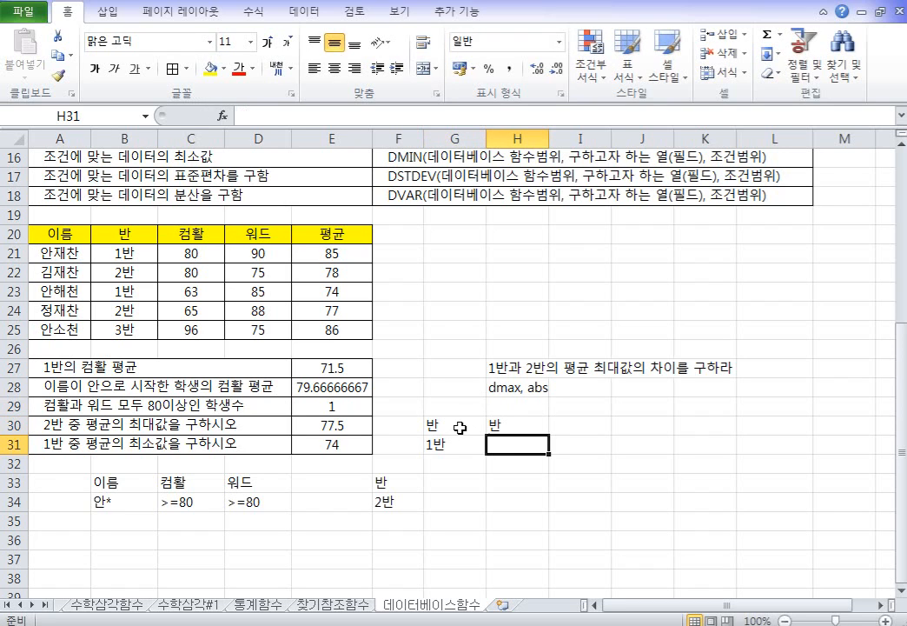
{"action": "type", "text": "2반"}
{"action": "key", "text": "Up"}
Enter a DMAX formula in H29 with A20:E25 as database, the 평균 header E20 as field and G30:G31 as criteria
{"action": "key", "text": "Up"}
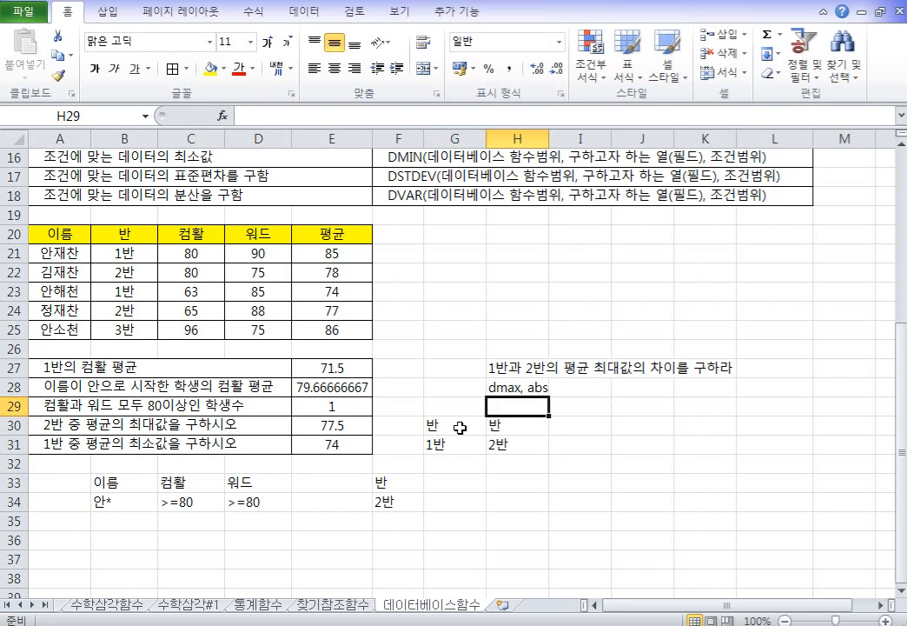
{"action": "type", "text": "=dmx"}
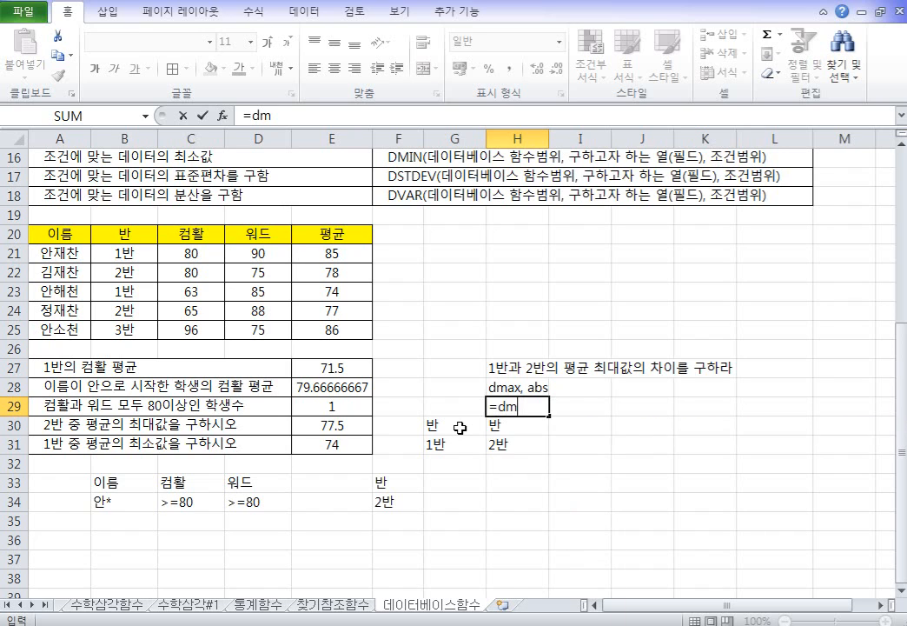
{"action": "type", "text": "ax("}
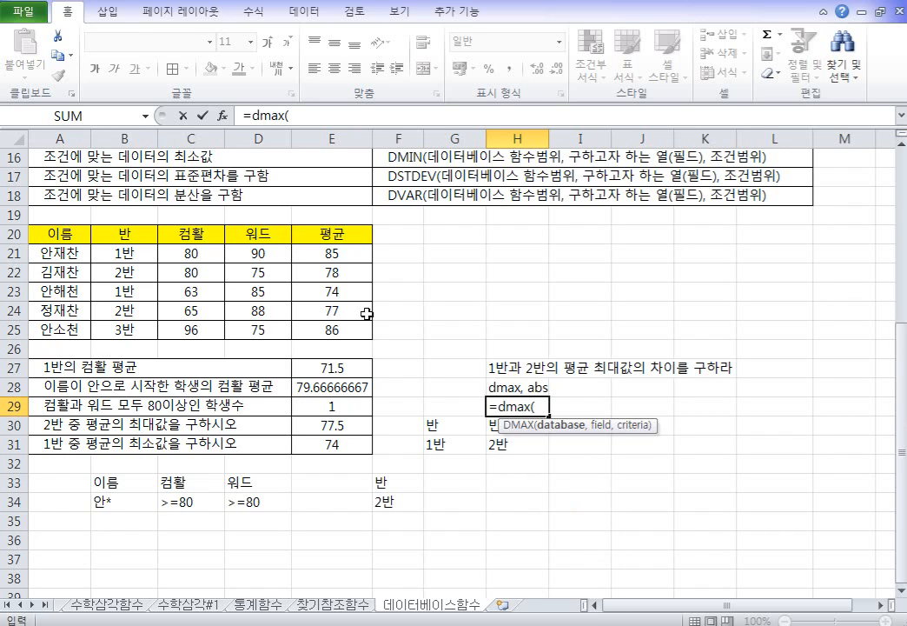
{"action": "left_click_drag", "start_coordinate": [55, 235], "coordinate": [335, 330]}
{"action": "type", "text": ","}
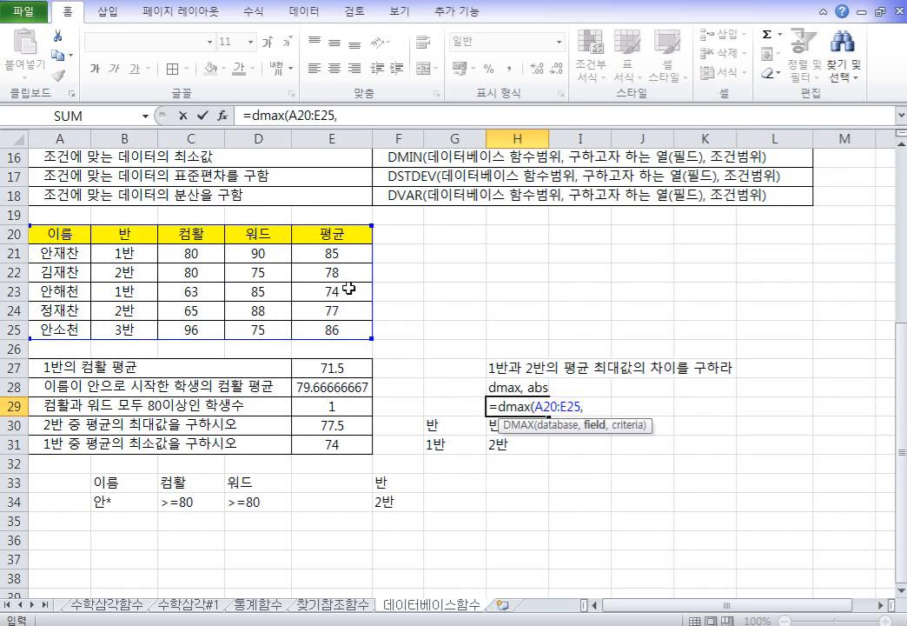
{"action": "left_click", "coordinate": [334, 232]}
{"action": "type", "text": ","}
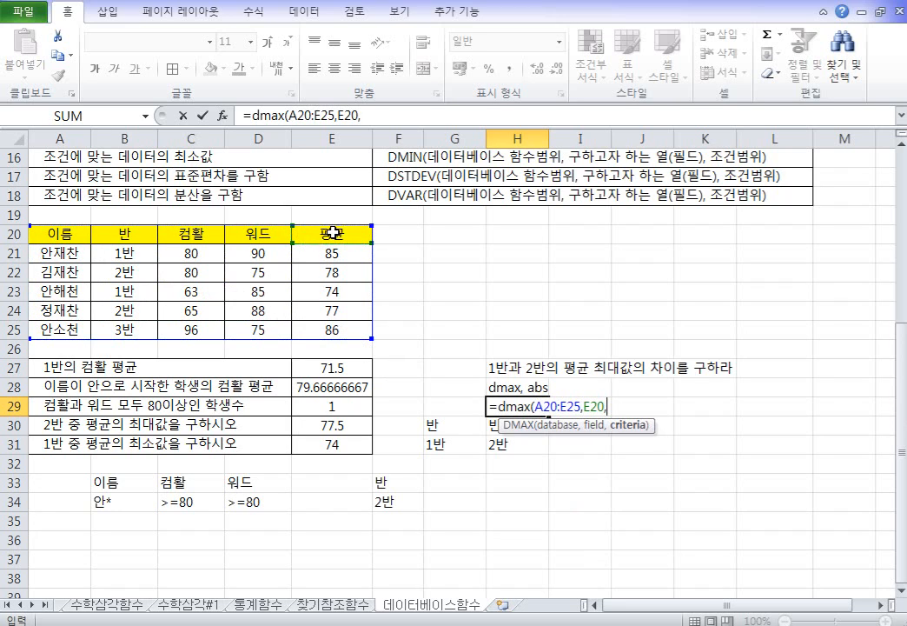
{"action": "left_click_drag", "start_coordinate": [432, 425], "coordinate": [445, 443]}
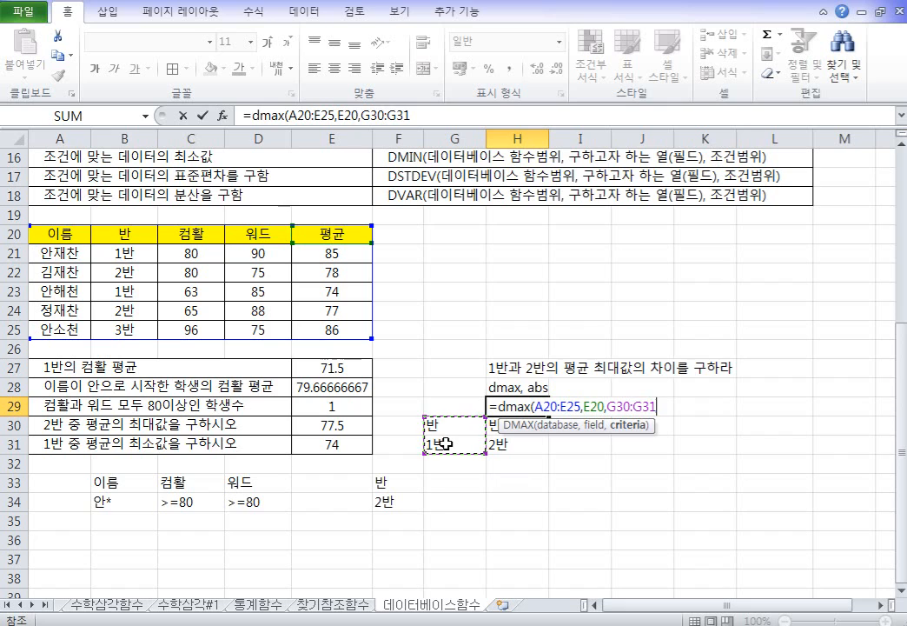
{"action": "type", "text": ")"}
{"action": "key", "text": "Return"}
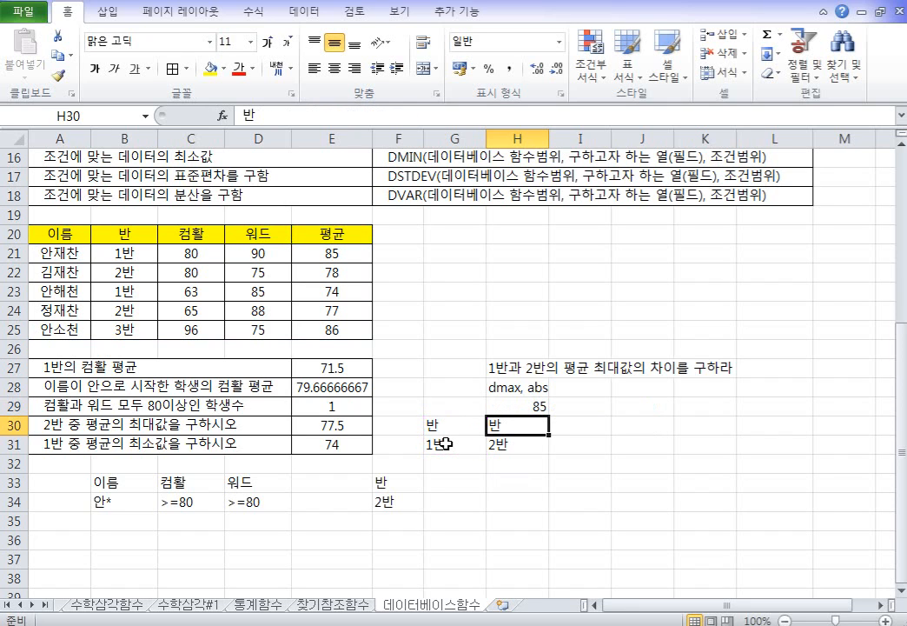
Extend the H29 formula by subtracting a second DMAX with database A20:E25, field E20 and criteria H30:H31
{"action": "left_click", "coordinate": [496, 405]}
{"action": "double_click", "coordinate": [520, 406]}
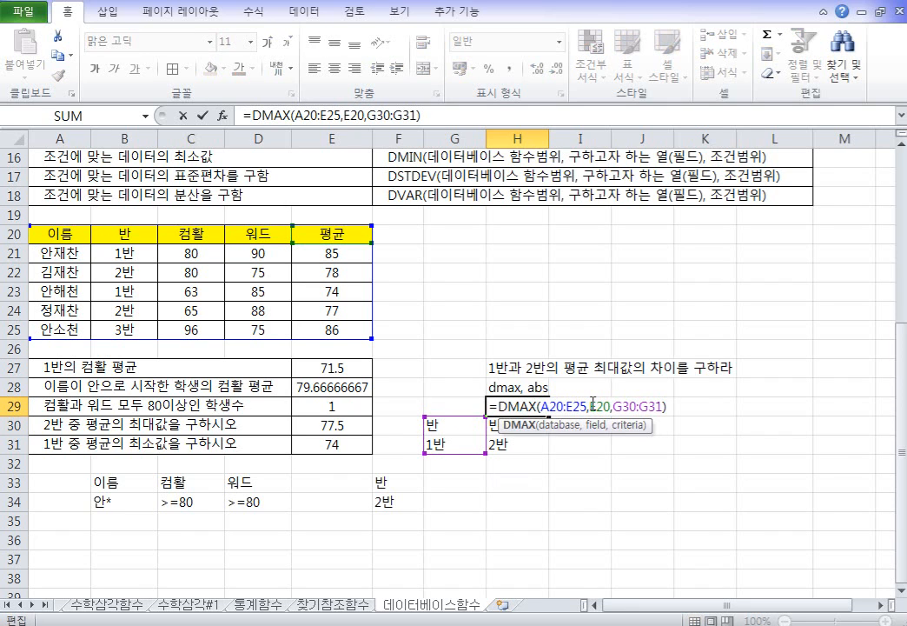
{"action": "key", "text": "End"}
{"action": "type", "text": "-dmi"}
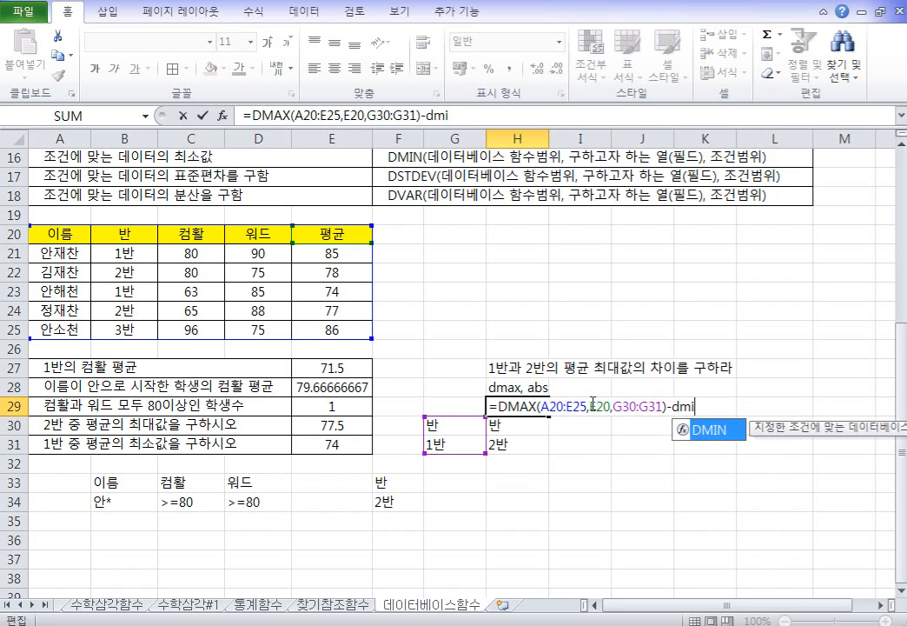
{"action": "key", "text": "BackSpace"}
{"action": "type", "text": "ax("}
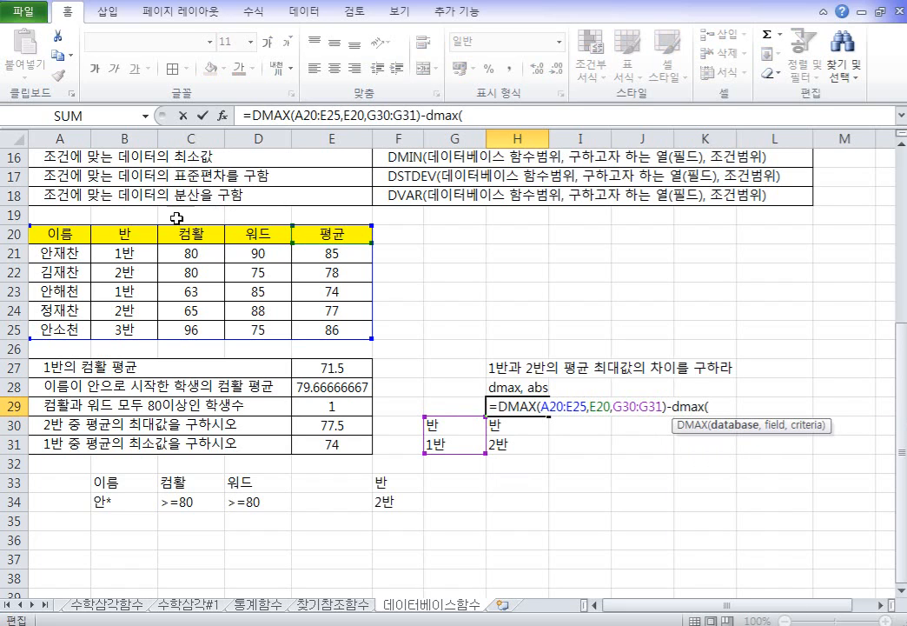
{"action": "left_click_drag", "start_coordinate": [61, 232], "coordinate": [328, 327]}
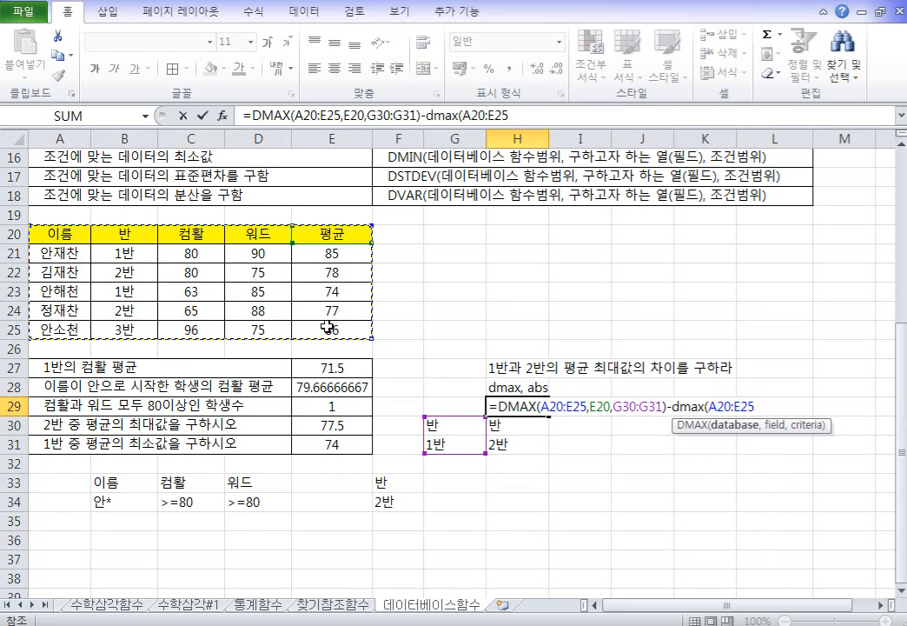
{"action": "type", "text": ","}
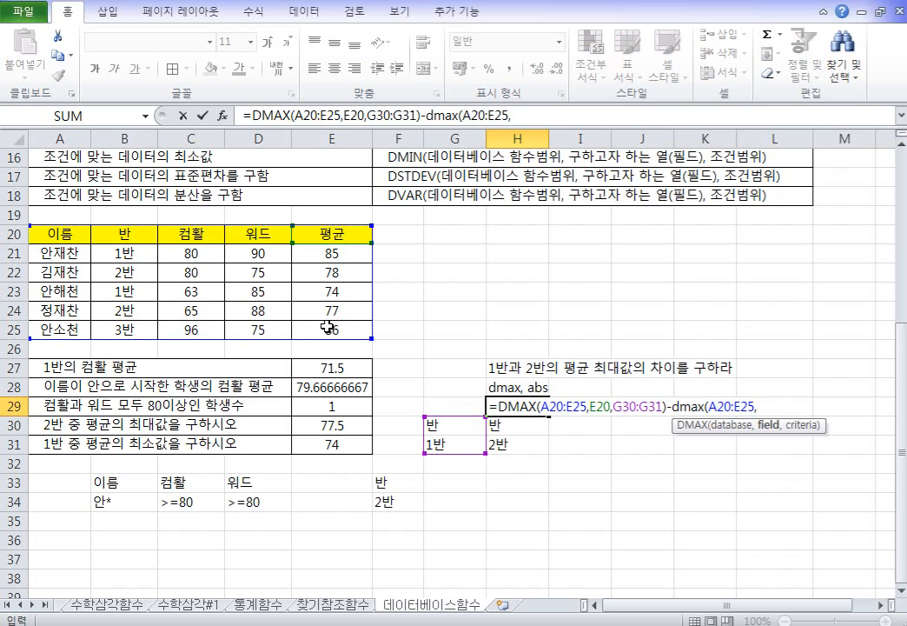
{"action": "left_click", "coordinate": [324, 233]}
{"action": "type", "text": ","}
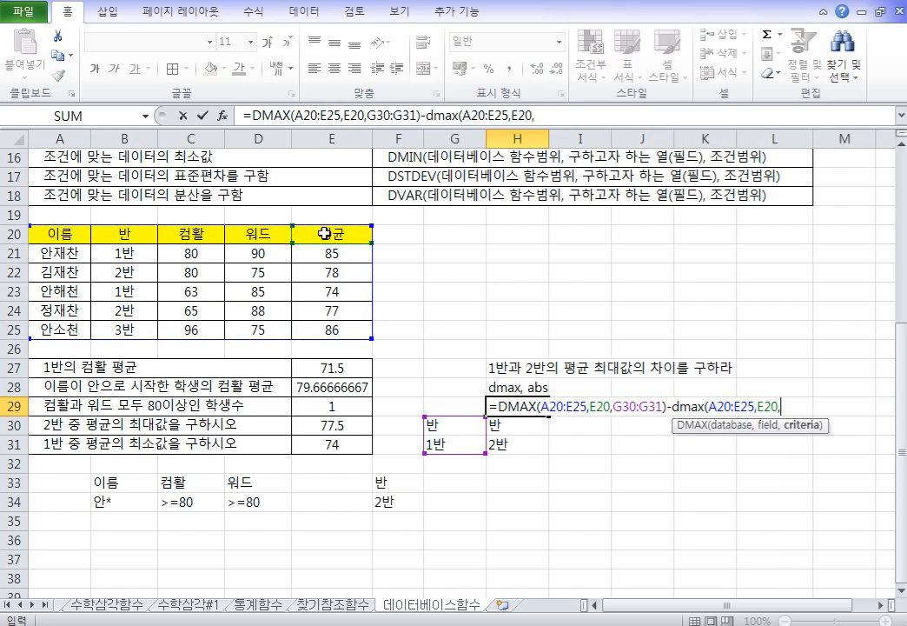
{"action": "left_click_drag", "start_coordinate": [516, 428], "coordinate": [518, 442]}
{"action": "key", "text": "Return"}
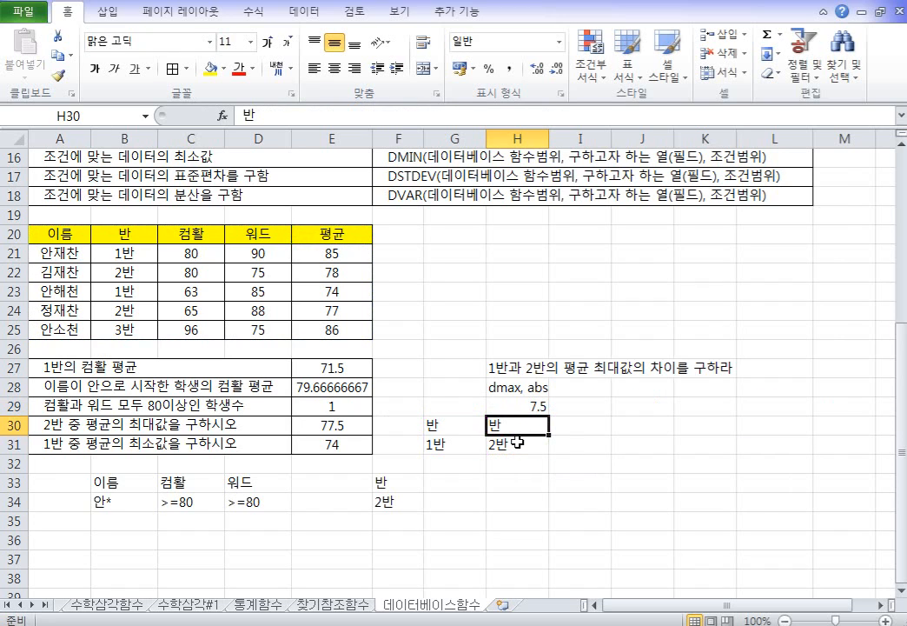
Wrap the whole DMAX difference formula in H29 in the ABS function
{"action": "key", "text": "Up"}
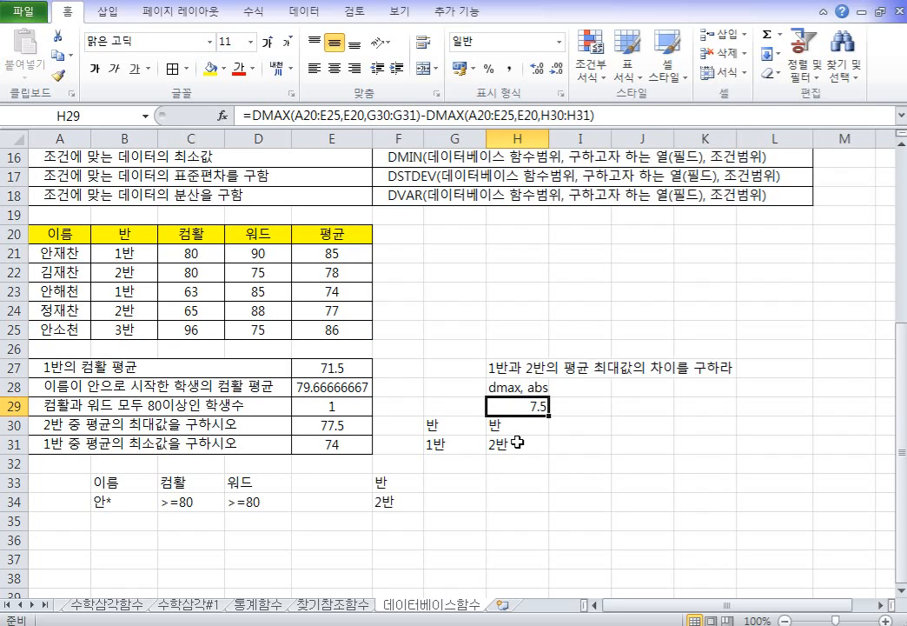
{"action": "key", "text": "F2"}
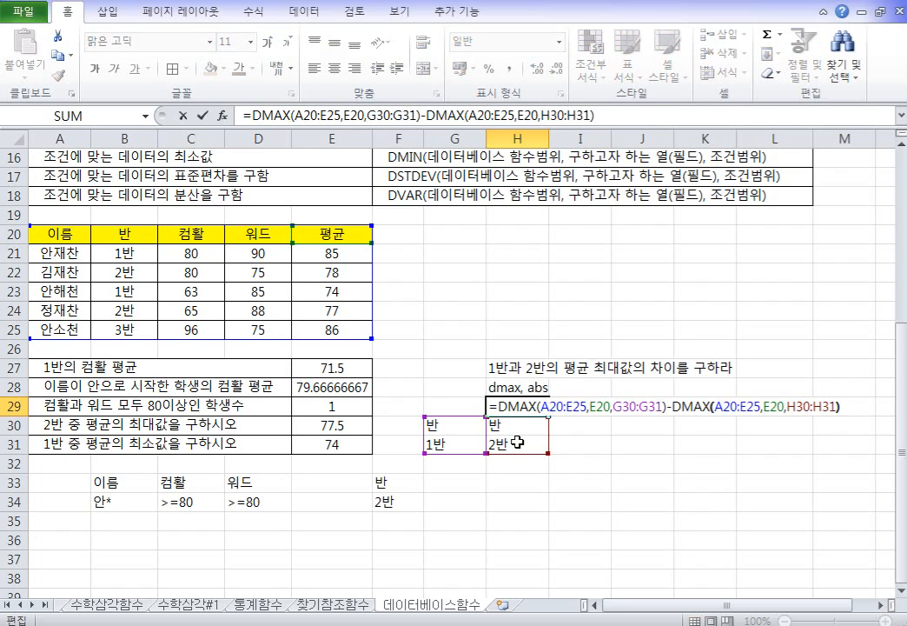
{"action": "key", "text": "Left"}
{"action": "key", "text": "Left"}
{"action": "key", "text": "Left"}
{"action": "key", "text": "Left"}
{"action": "key", "text": "Left"}
{"action": "key", "text": "Left"}
{"action": "key", "text": "Left"}
{"action": "key", "text": "Left"}
{"action": "key", "text": "Left"}
{"action": "key", "text": "Left"}
{"action": "key", "text": "Left"}
{"action": "key", "text": "Left"}
{"action": "key", "text": "Left"}
{"action": "key", "text": "Left"}
{"action": "key", "text": "Left"}
{"action": "key", "text": "Left"}
{"action": "key", "text": "Left"}
{"action": "key", "text": "Left"}
{"action": "key", "text": "Left"}
{"action": "key", "text": "Left"}
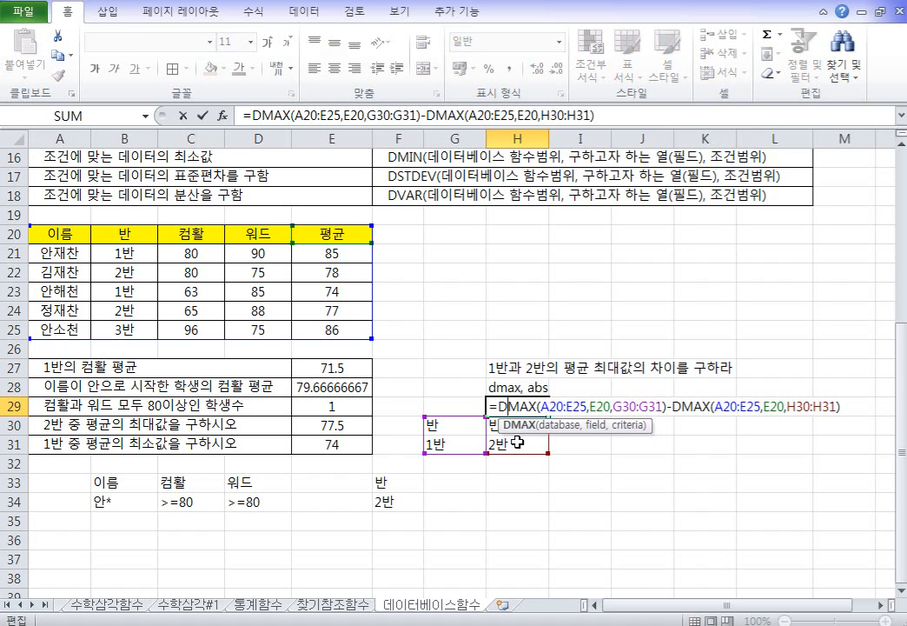
{"action": "key", "text": "Left"}
{"action": "type", "text": "abs("}
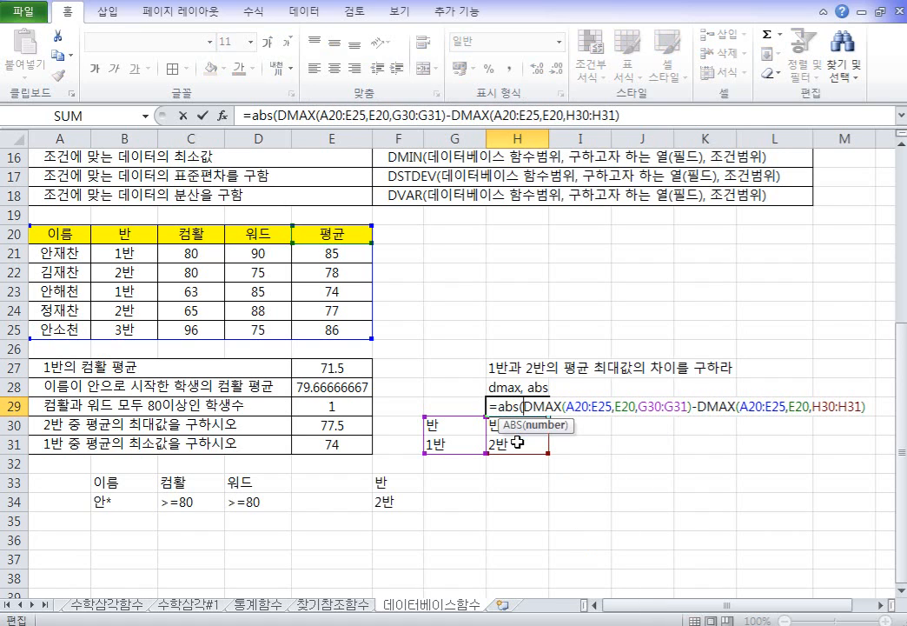
{"action": "key", "text": "Return"}
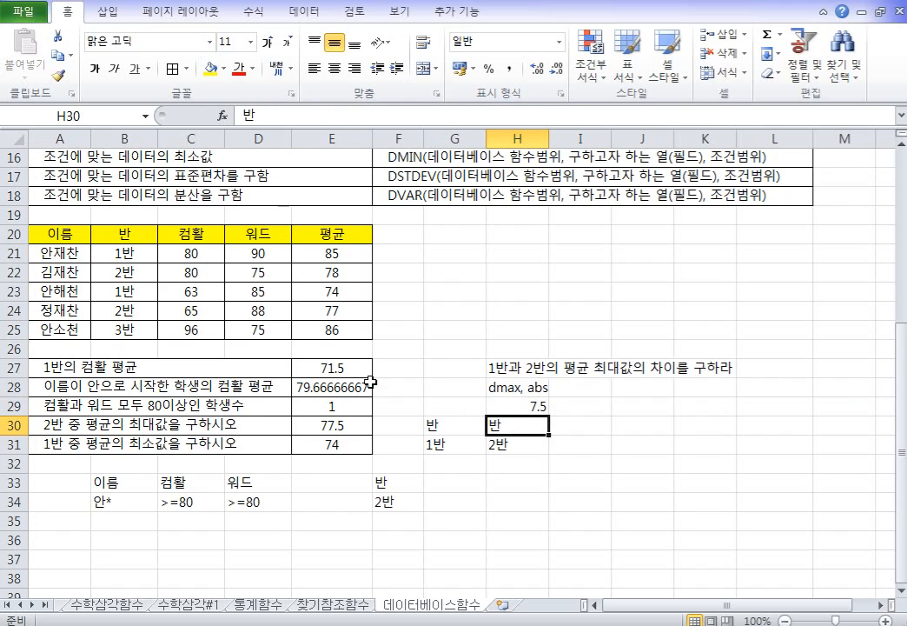
Compare the averages in E21 and E22 with the difference formula in H29
{"action": "left_click", "coordinate": [351, 255]}
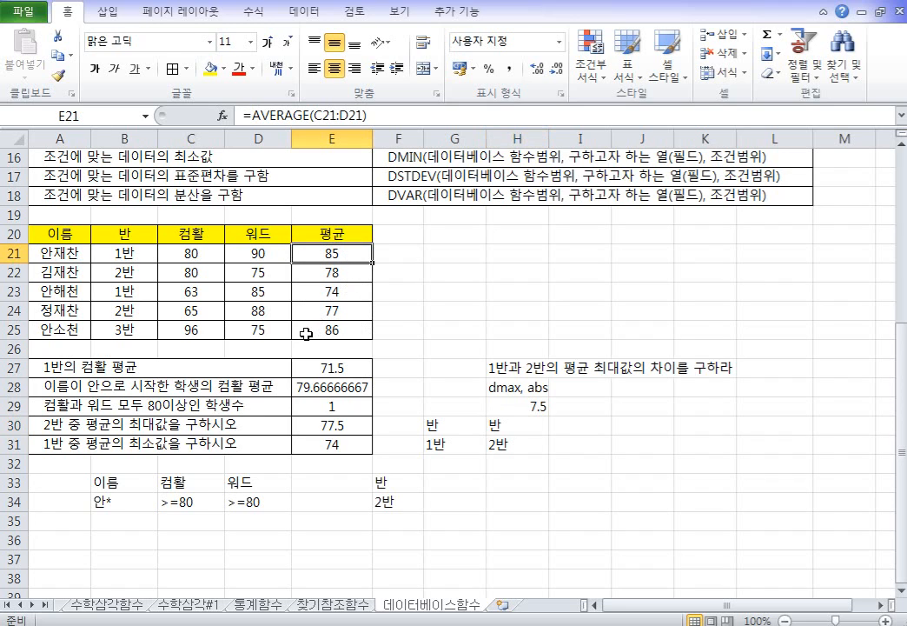
{"action": "left_click", "coordinate": [356, 273]}
{"action": "left_click", "coordinate": [359, 257]}
{"action": "left_click", "coordinate": [359, 271]}
{"action": "left_click", "coordinate": [359, 259]}
{"action": "left_click", "coordinate": [358, 273]}
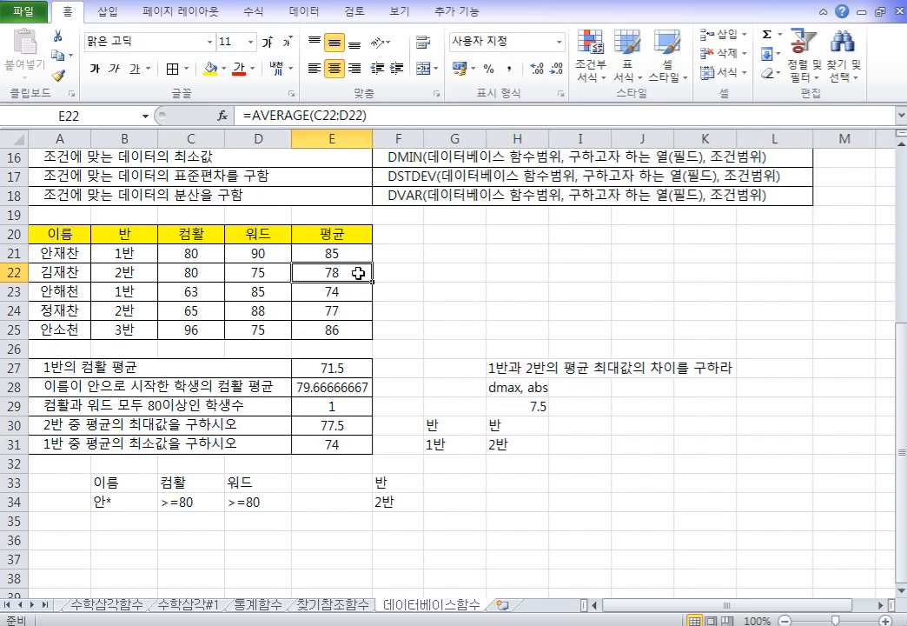
{"action": "left_click", "coordinate": [512, 405]}
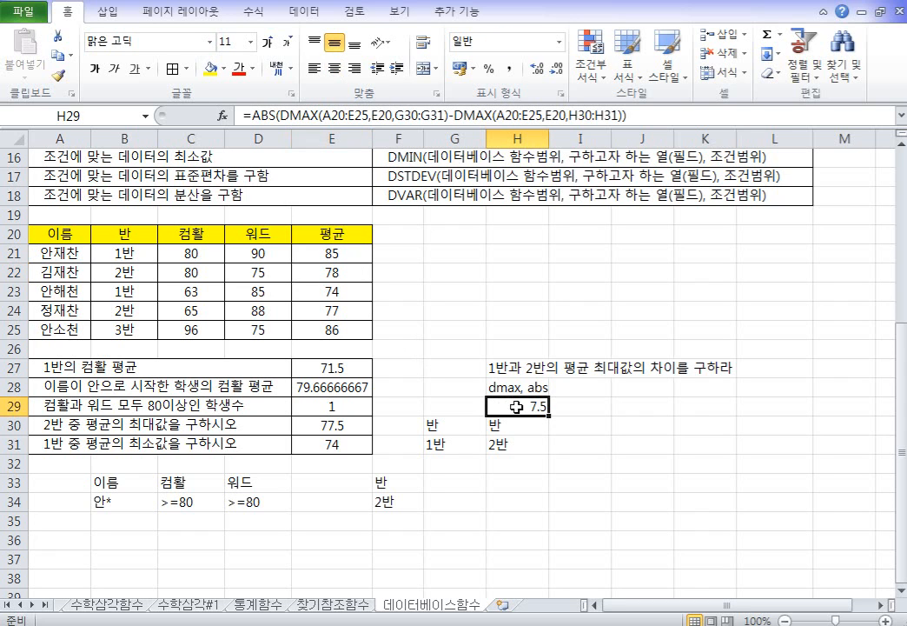
Review the DSUM arguments on the first table: database A3:E8, field headers C3, D3 and E3, and criteria G5:G6
{"action": "scroll", "coordinate": [550, 448], "scroll_direction": "up", "scroll_amount": 5}
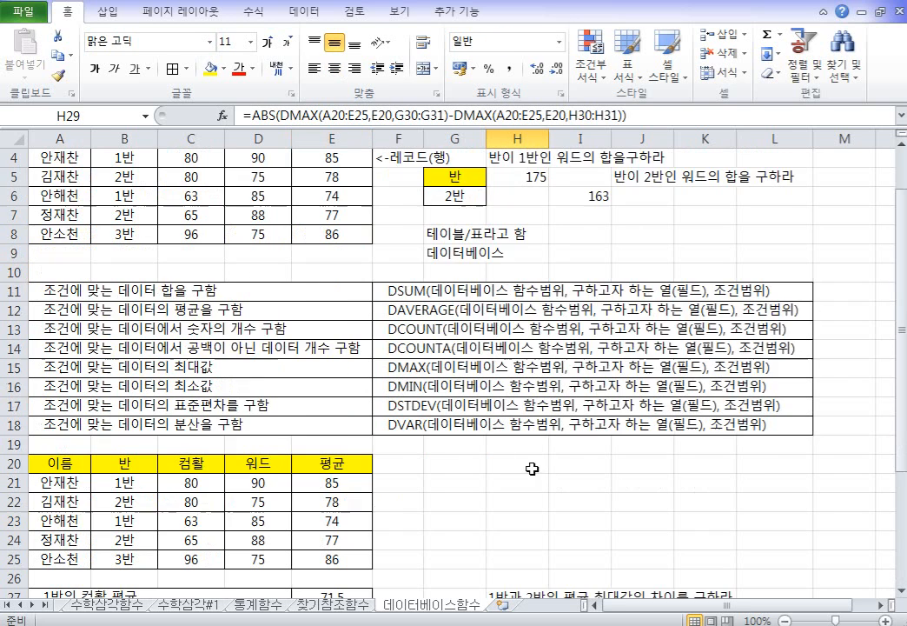
{"action": "left_click_drag", "start_coordinate": [57, 196], "coordinate": [339, 295]}
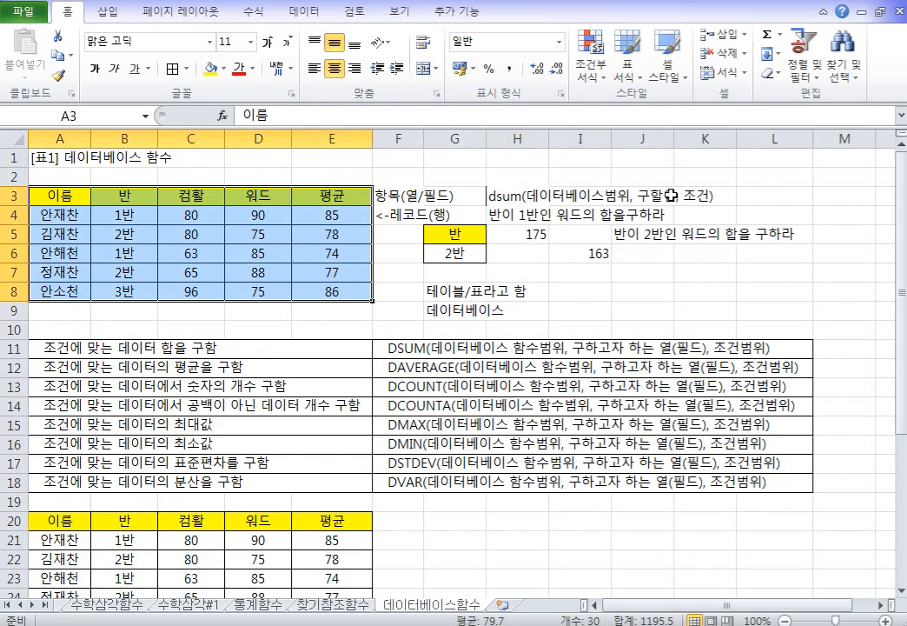
{"action": "left_click", "coordinate": [189, 194]}
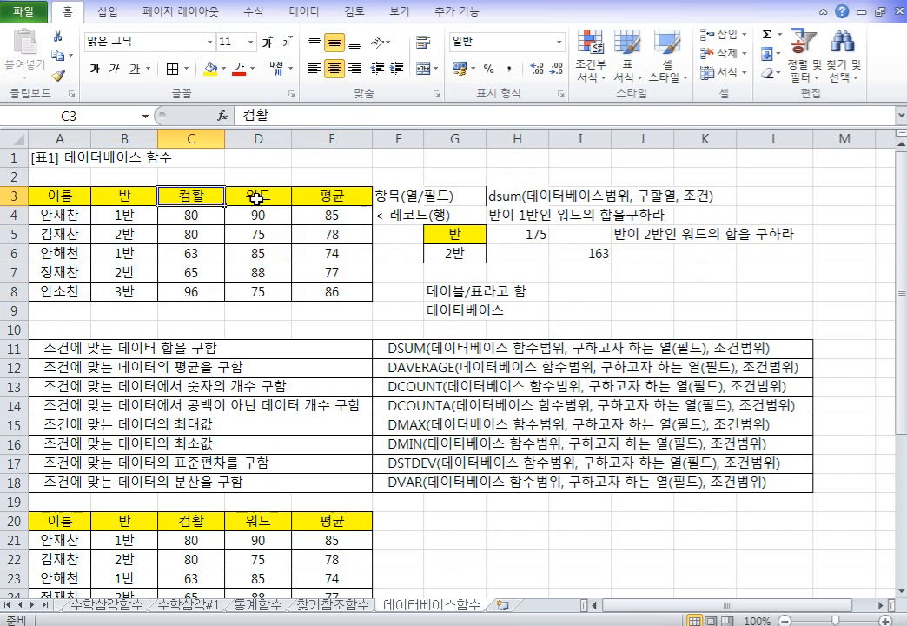
{"action": "left_click", "coordinate": [256, 199]}
{"action": "left_click", "coordinate": [348, 190]}
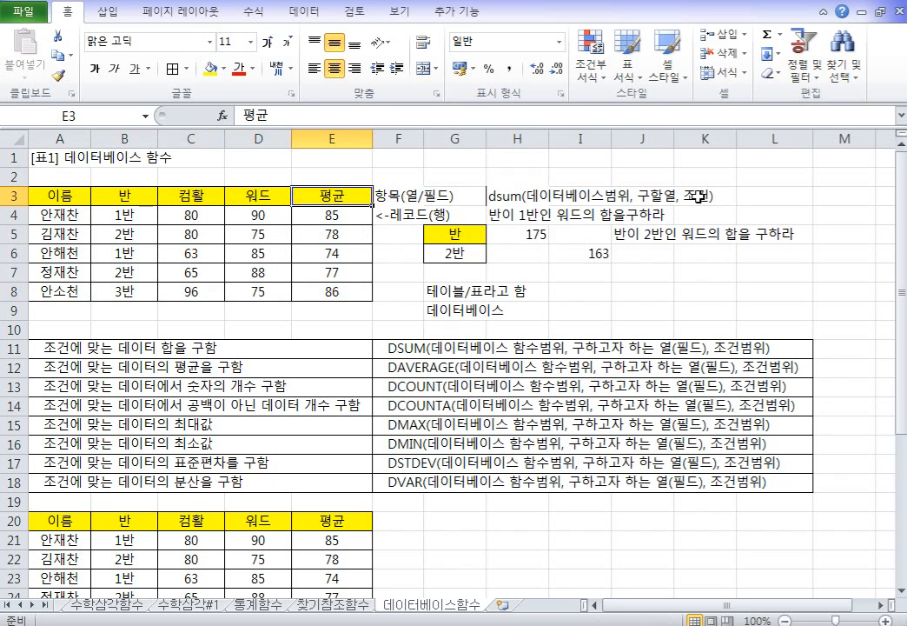
{"action": "left_click_drag", "start_coordinate": [454, 233], "coordinate": [457, 252]}
Review the criteria ranges B33:B34, C33:C34 and D33:D34 below the practice questions
{"action": "scroll", "coordinate": [449, 257], "scroll_direction": "down", "scroll_amount": 5}
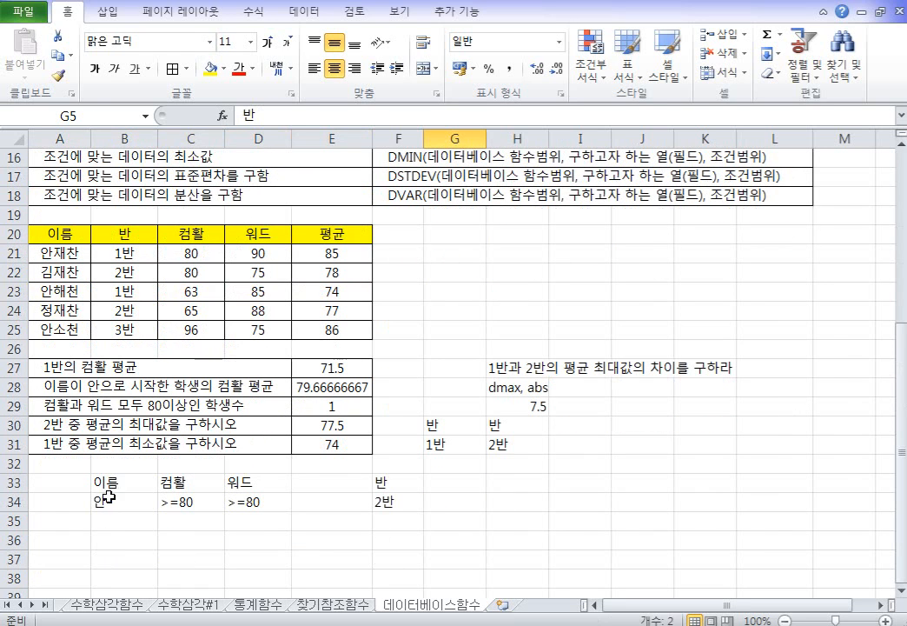
{"action": "left_click_drag", "start_coordinate": [106, 482], "coordinate": [109, 502]}
{"action": "left_click_drag", "start_coordinate": [176, 482], "coordinate": [179, 502]}
{"action": "left_click_drag", "start_coordinate": [243, 482], "coordinate": [242, 502]}
{"action": "left_click", "coordinate": [259, 539]}
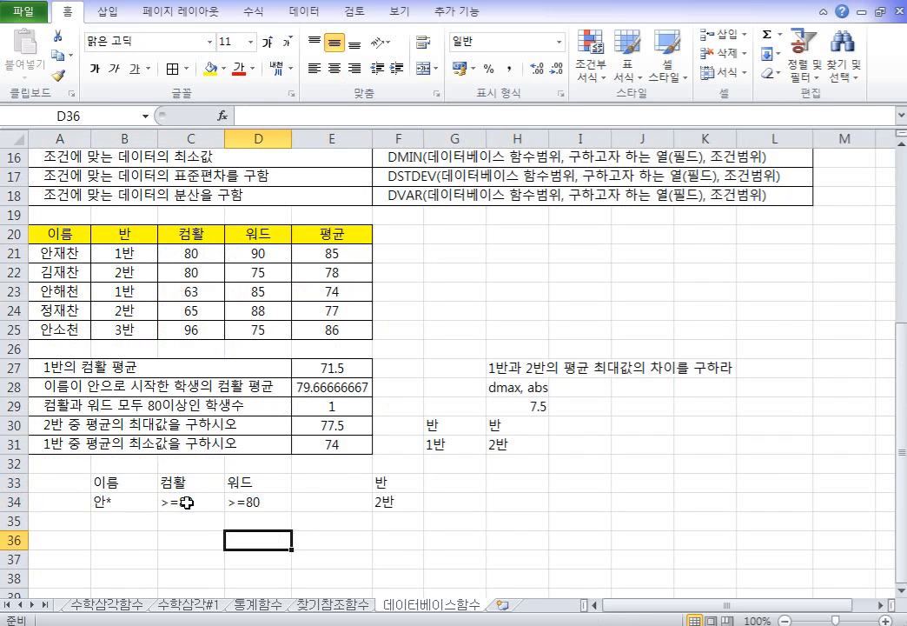
Move the 워드 criterion >=80 from D34 to D35 to form an OR condition, and select criteria range C33:D35
{"action": "left_click_drag", "start_coordinate": [186, 502], "coordinate": [255, 522]}
{"action": "left_click", "coordinate": [248, 503]}
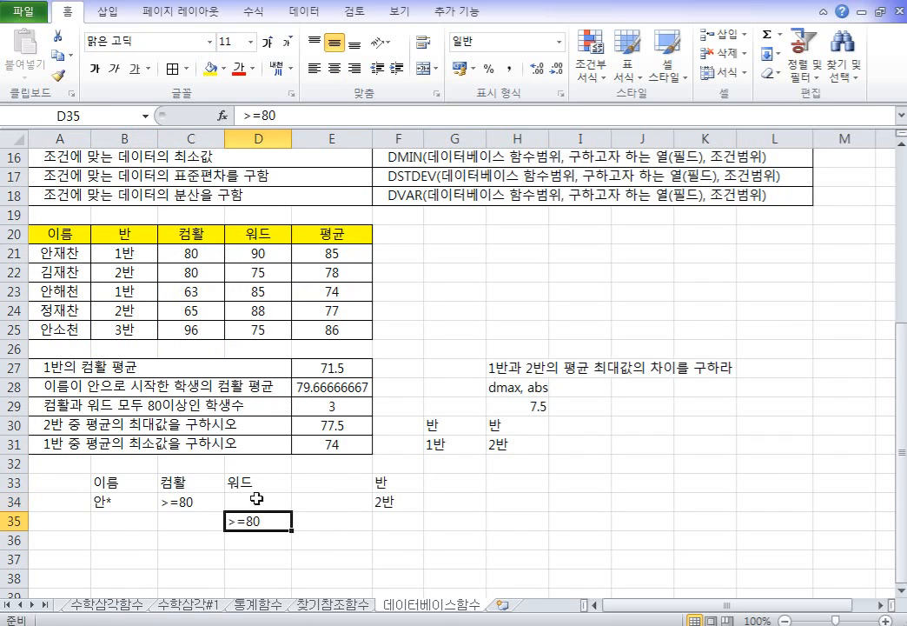
{"action": "left_click_drag", "start_coordinate": [204, 483], "coordinate": [238, 516]}
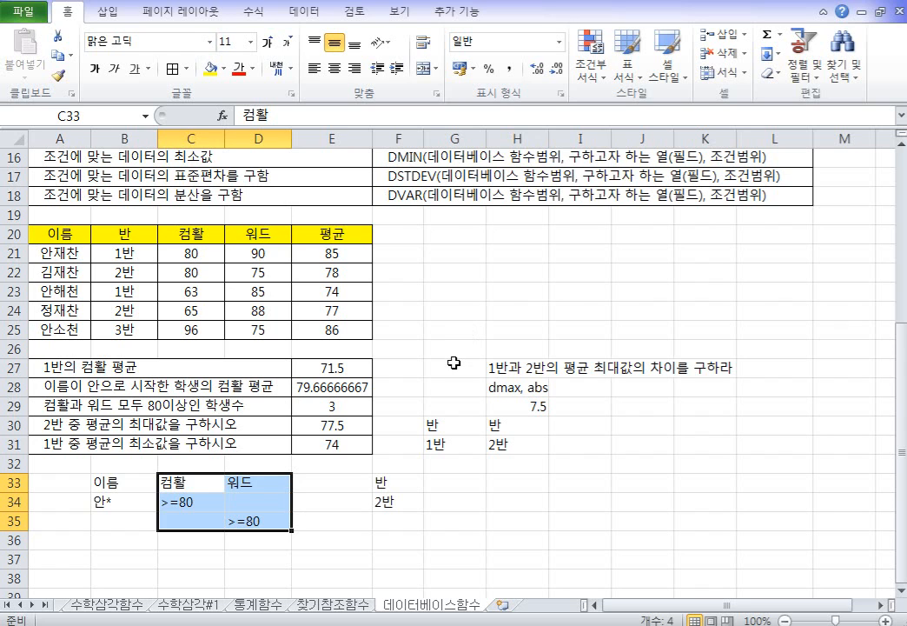
{"action": "scroll", "coordinate": [454, 364], "scroll_direction": "up", "scroll_amount": 5}
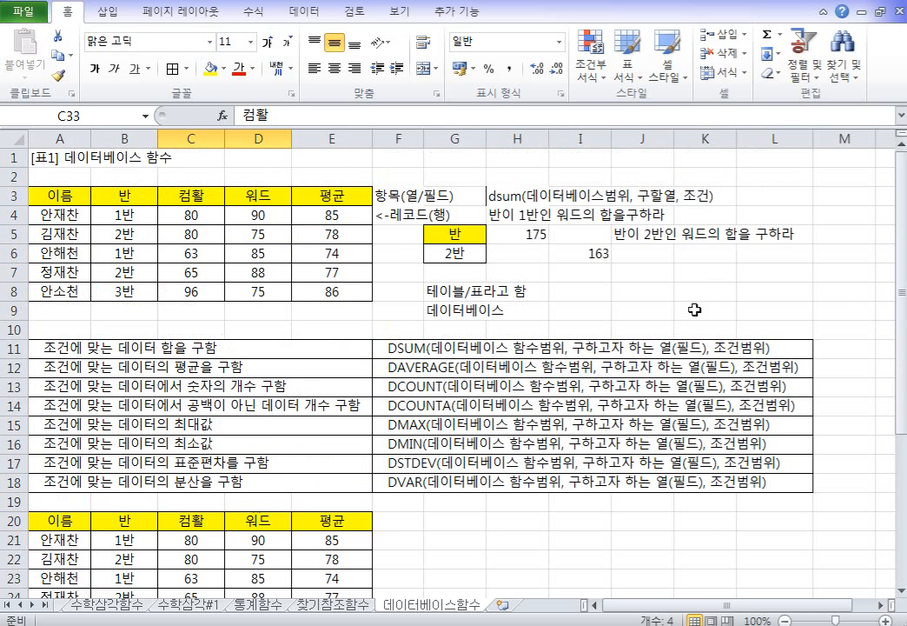